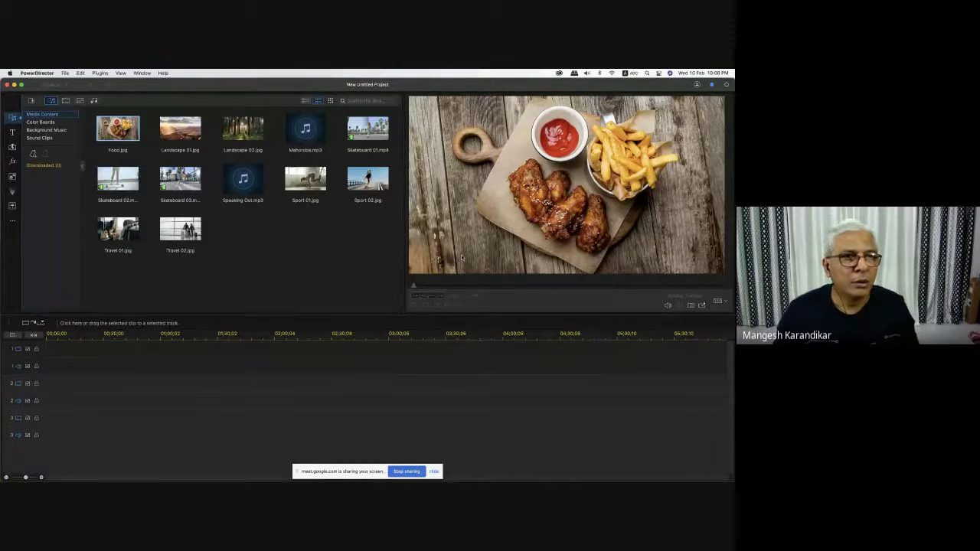
pyautogui.press('super+Tab')
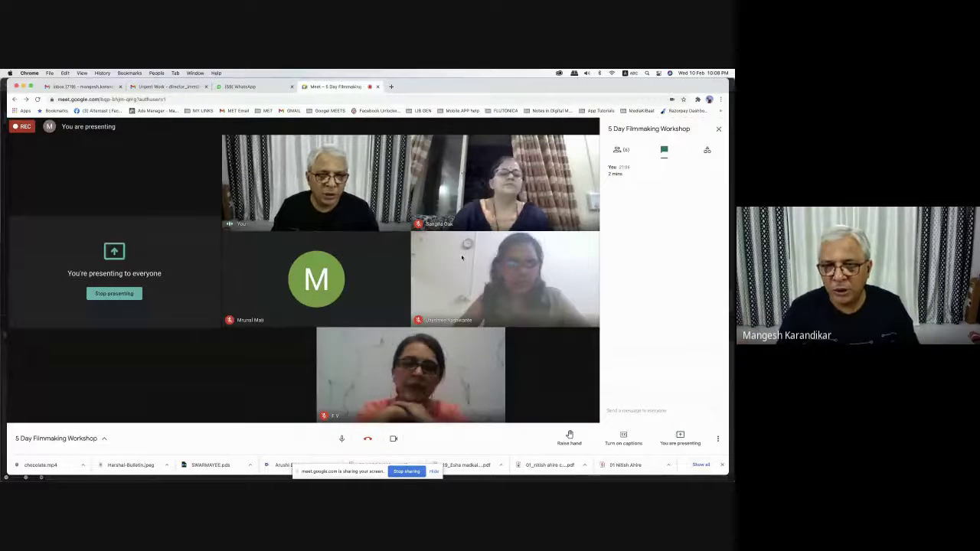
pyautogui.press('super+Tab')
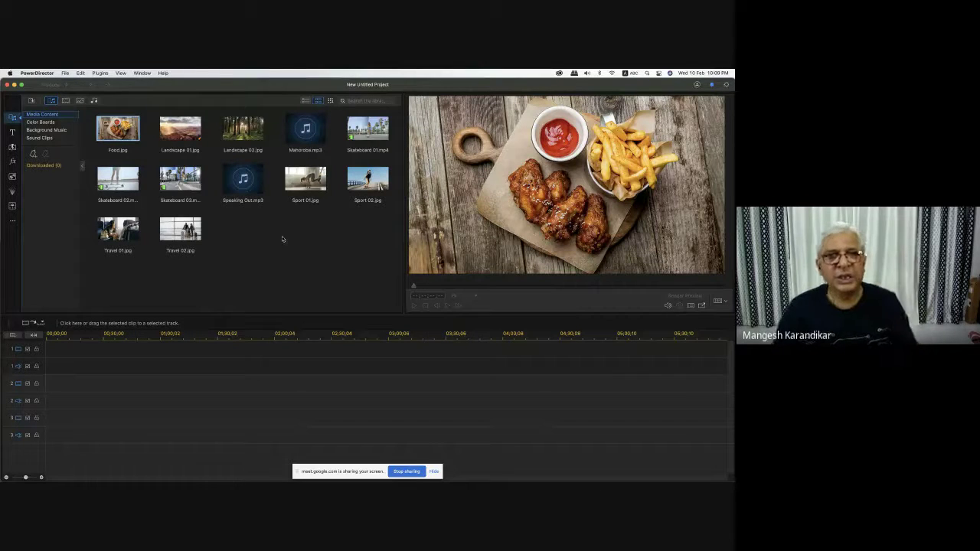
# Step: Save the new project as choco in the 5-days-workshop folder on the Desktop
pyautogui.click(64, 72)
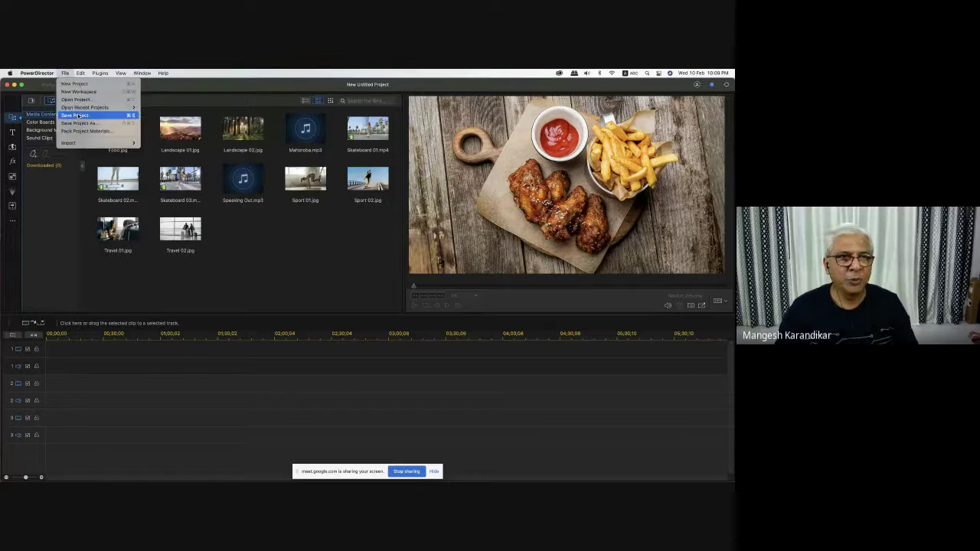
pyautogui.click(96, 115)
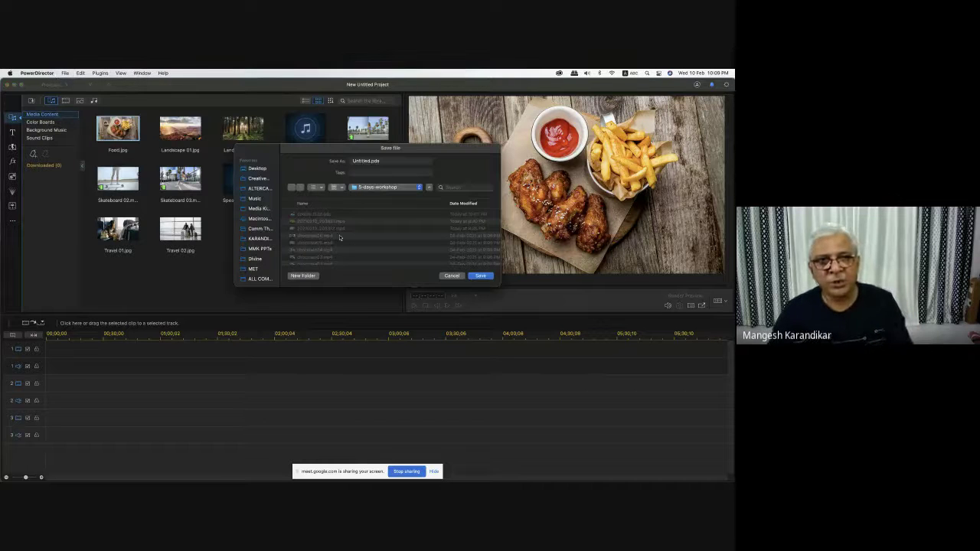
pyautogui.click(254, 168)
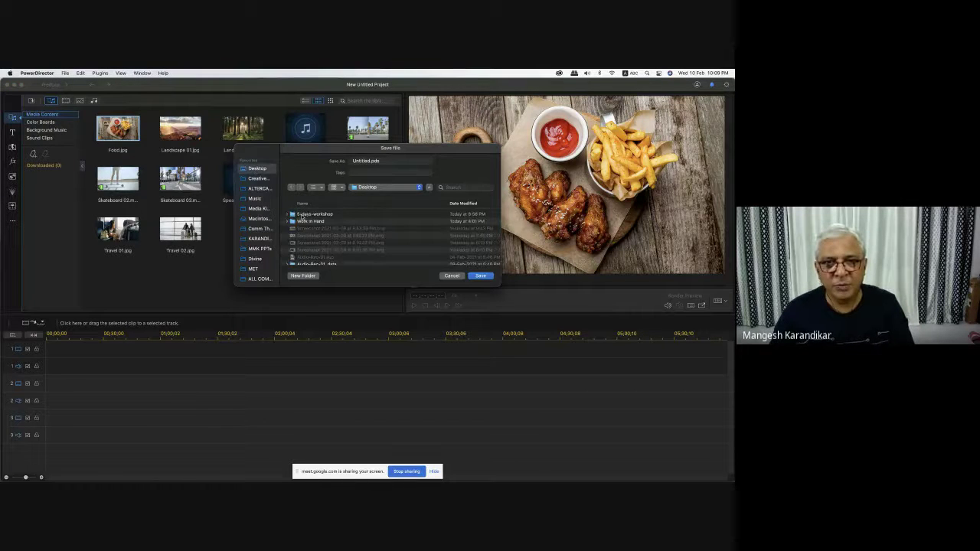
pyautogui.doubleClick(302, 215)
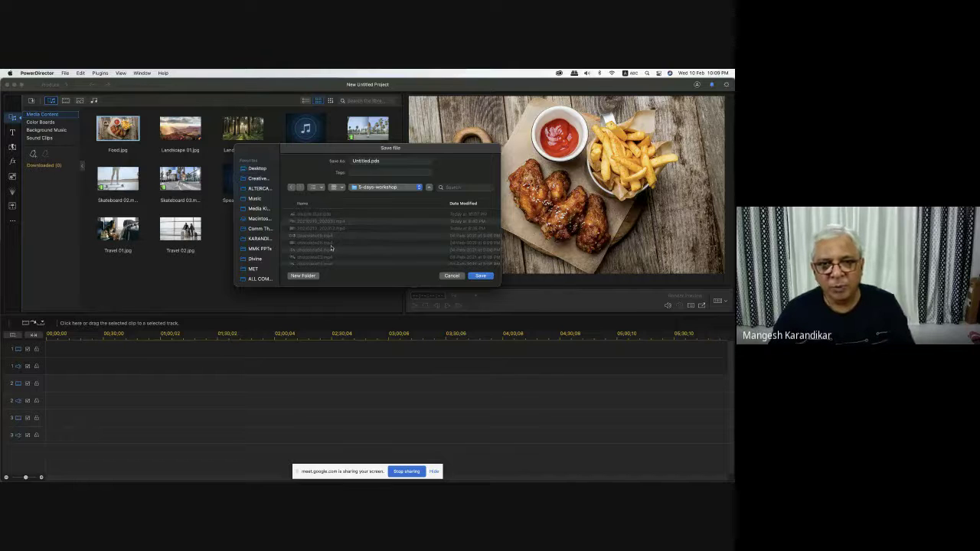
pyautogui.scroll(-3, 331, 247)
pyautogui.scroll(3, 337, 237)
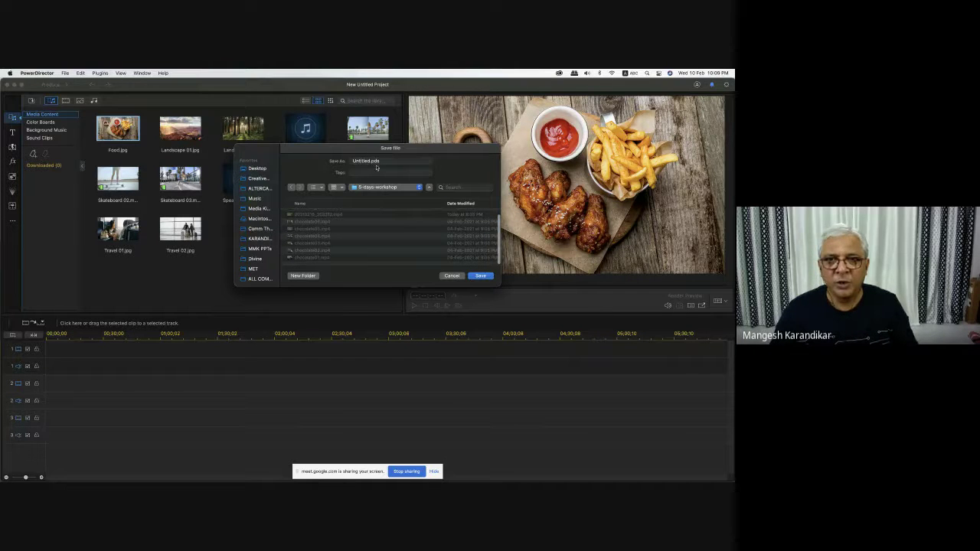
pyautogui.doubleClick(368, 160)
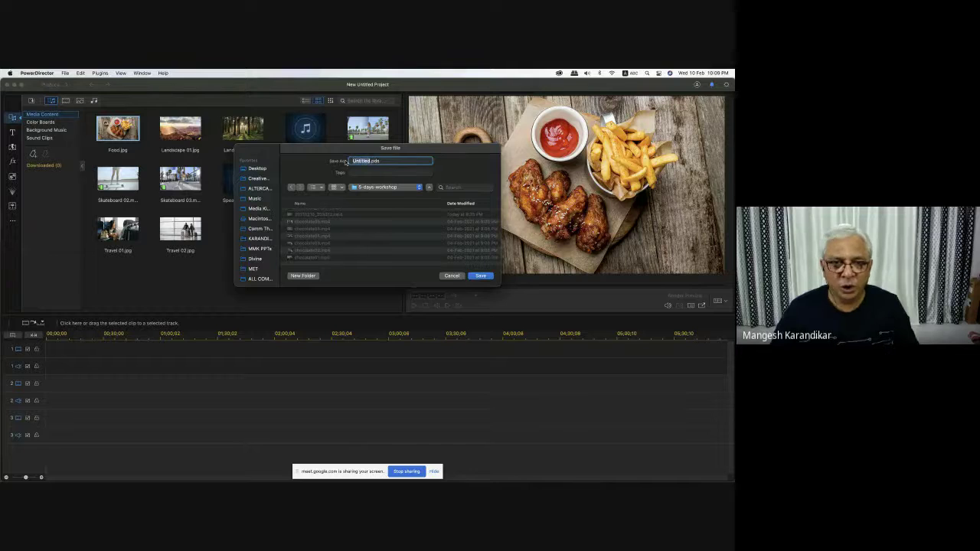
pyautogui.write('choco')
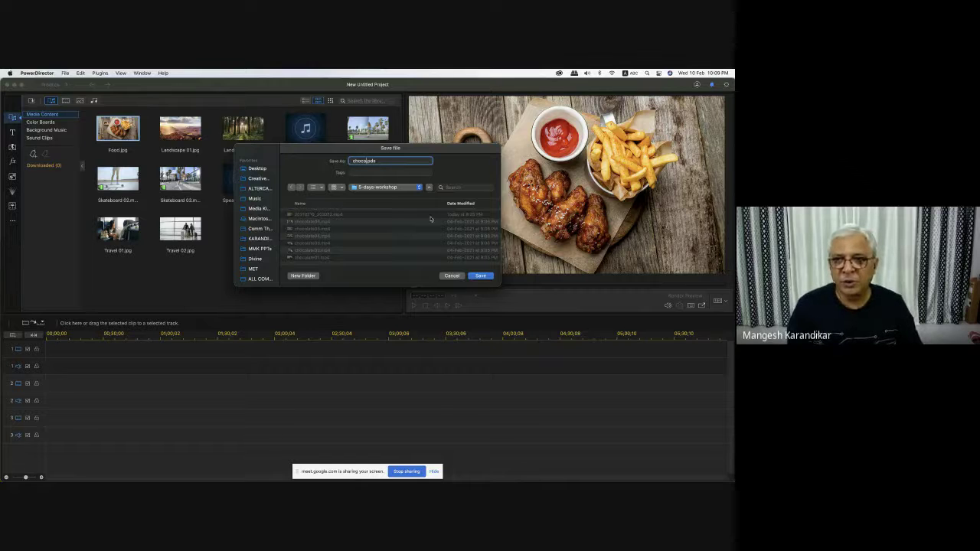
pyautogui.click(480, 275)
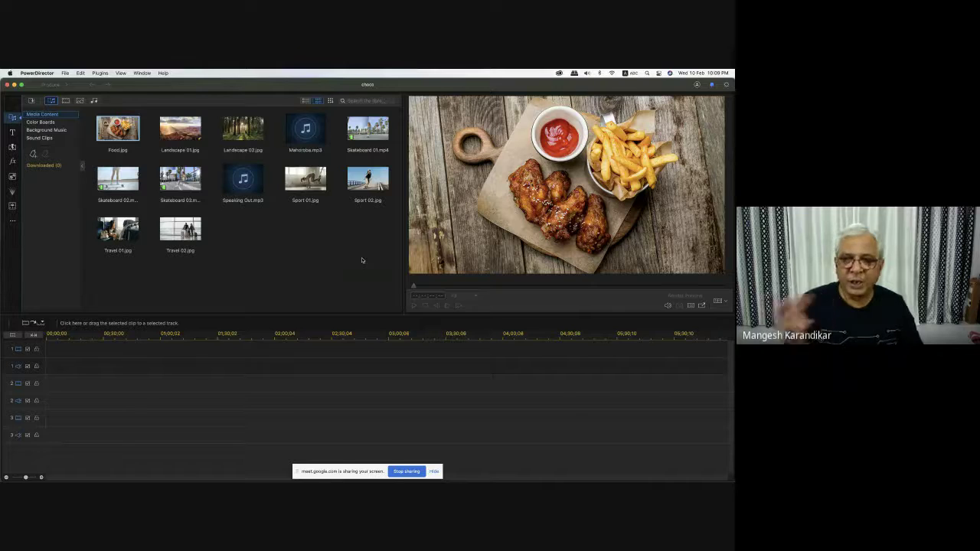
pyautogui.click(320, 260)
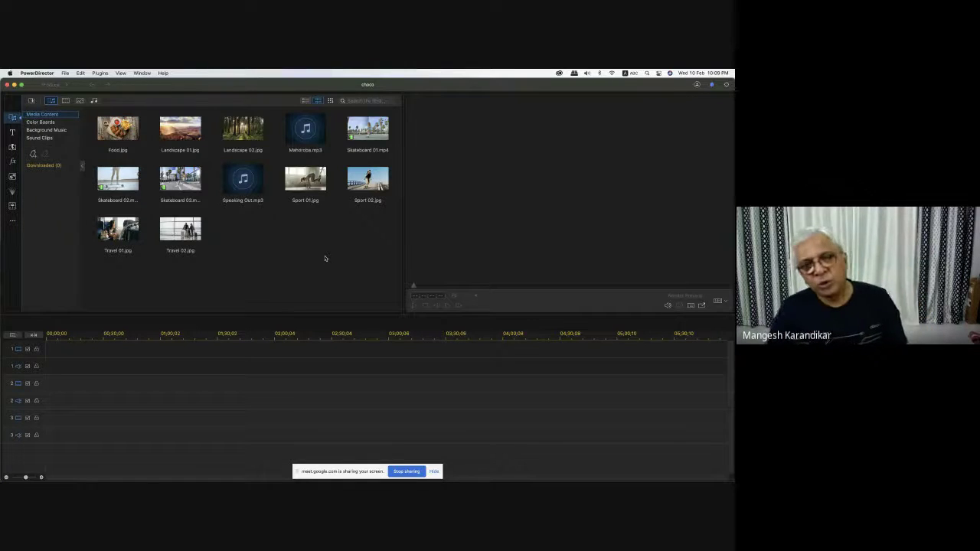
# Step: Switch to Finder and import chocolate01.mp4 through chocolate06.mp4 from the 5-days-workshop folder into PowerDirector's media library
pyautogui.press('super+Tab')
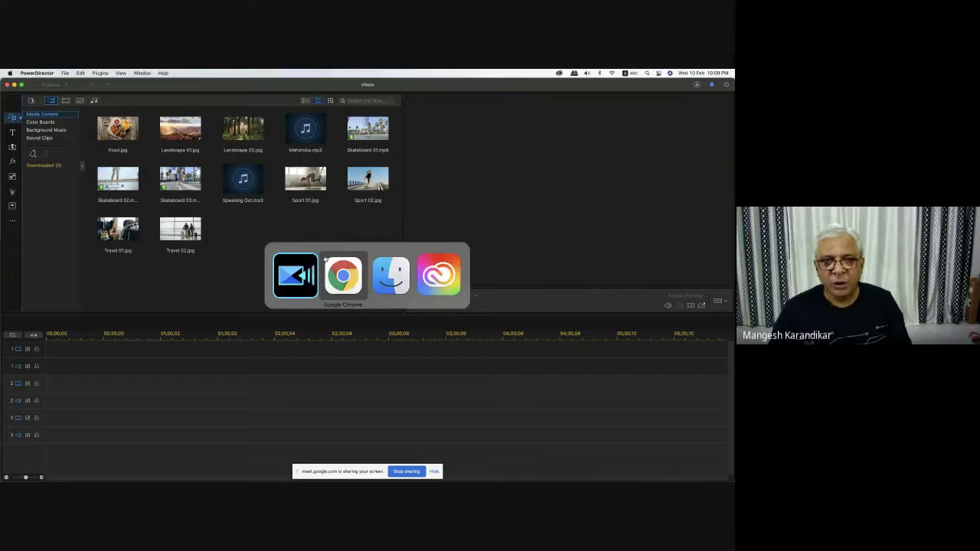
pyautogui.press('super+Tab')
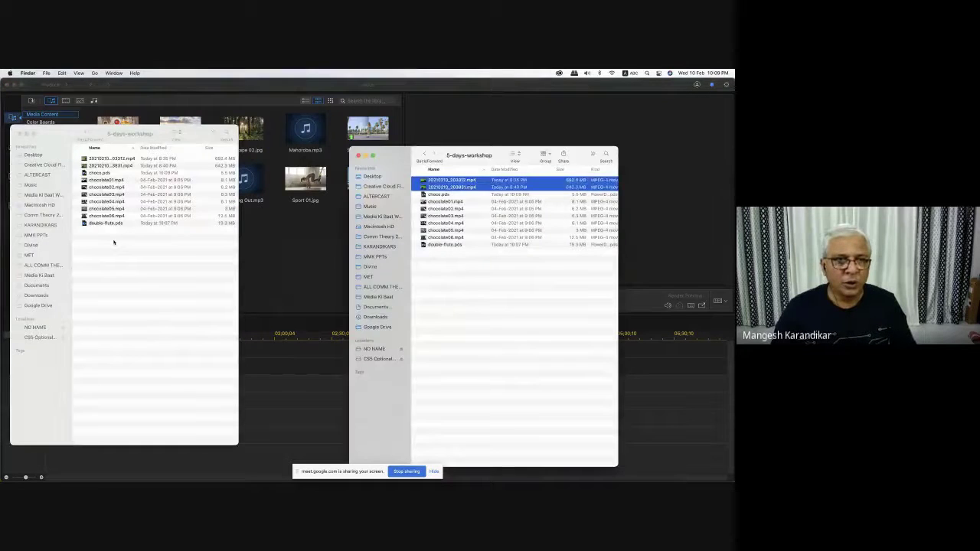
pyautogui.click(114, 242)
pyautogui.click(116, 180)
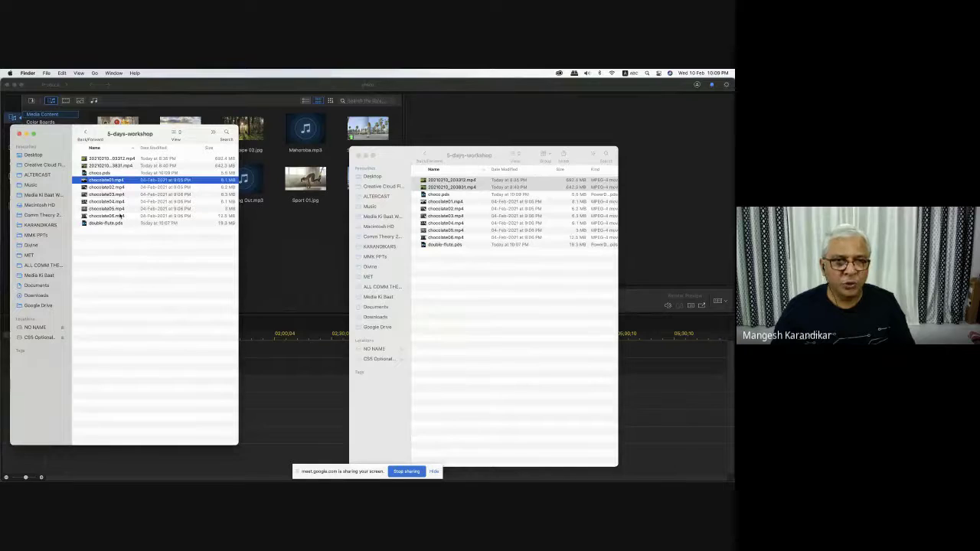
pyautogui.keyDown('shift'); pyautogui.click(121, 216); pyautogui.keyUp('shift')
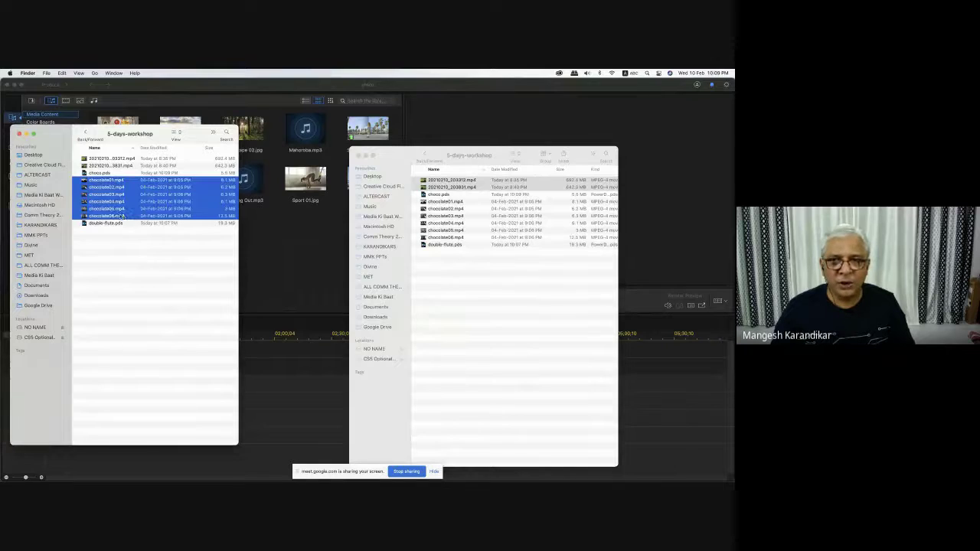
pyautogui.click(358, 156)
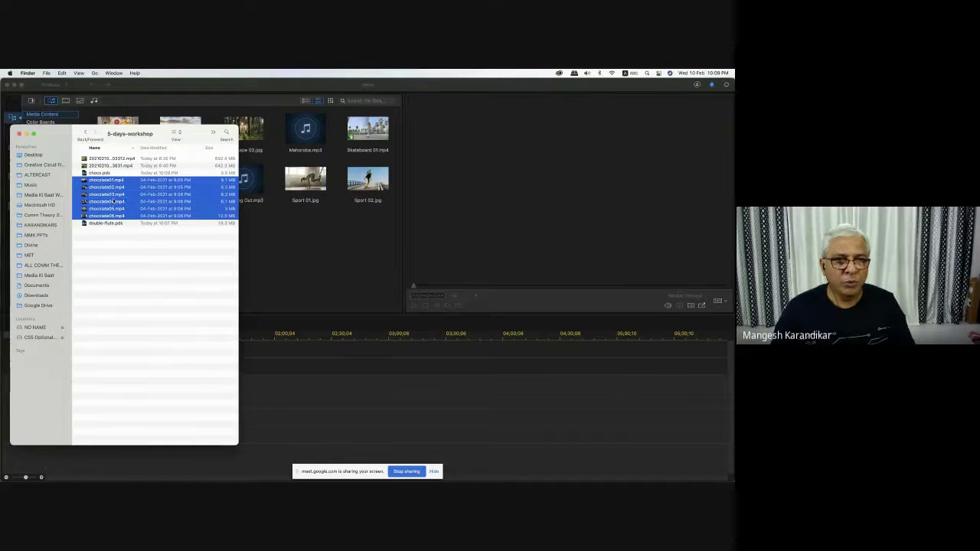
pyautogui.moveTo(127, 215); pyautogui.dragTo(314, 254)
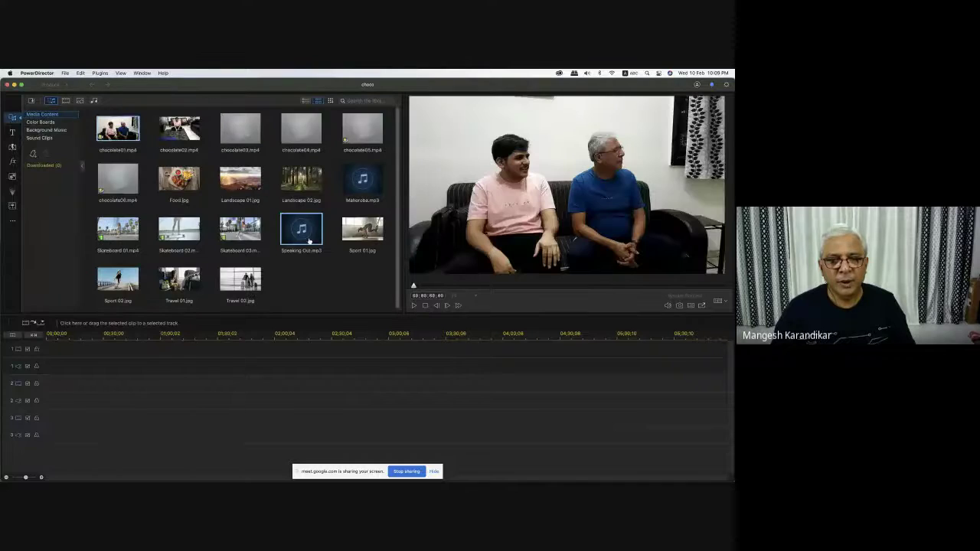
pyautogui.click(332, 277)
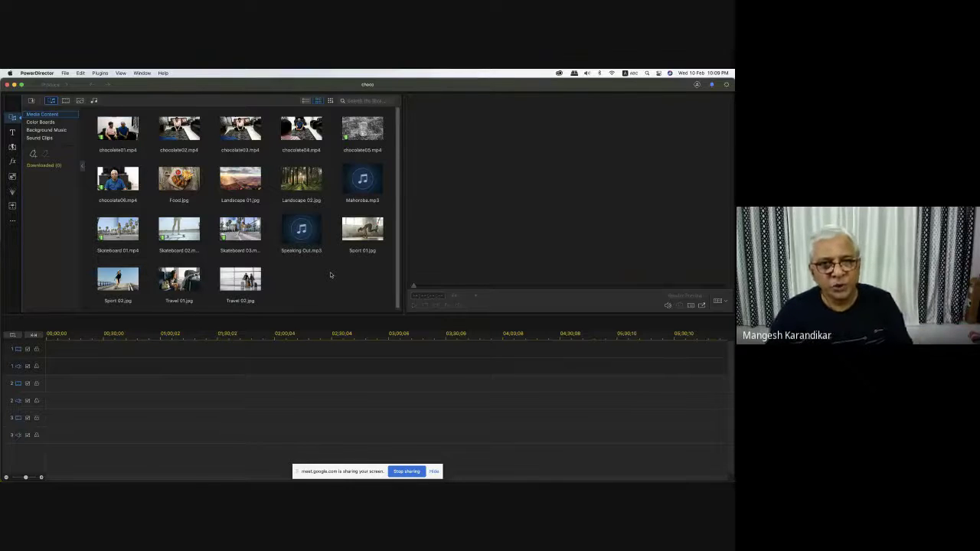
pyautogui.click(137, 140)
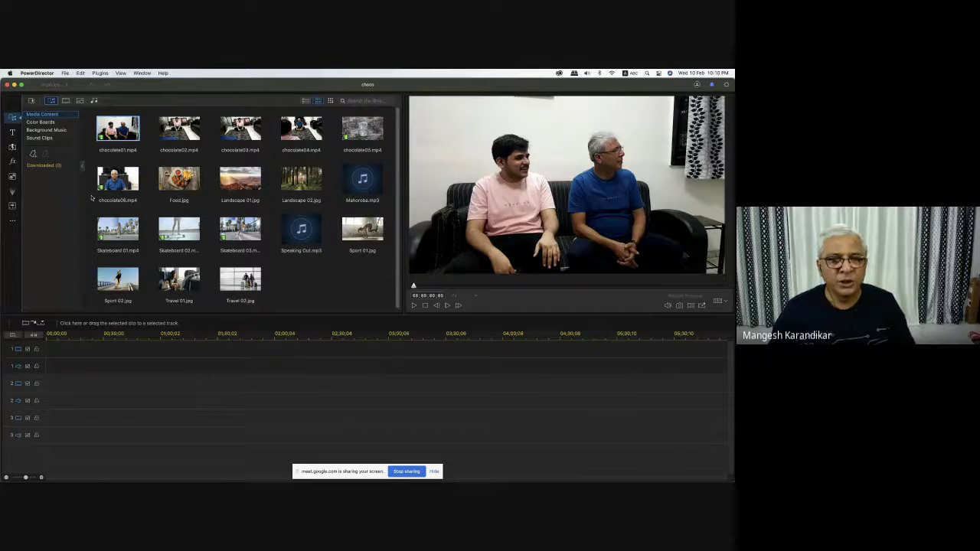
pyautogui.click(303, 272)
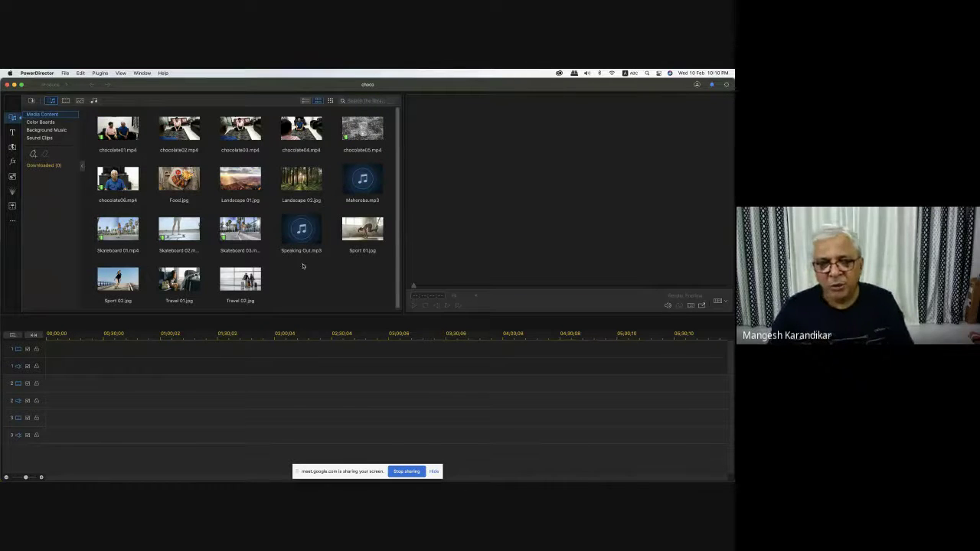
pyautogui.press('super+Tab')
pyautogui.press('super+Tab')
pyautogui.press('super+Tab')
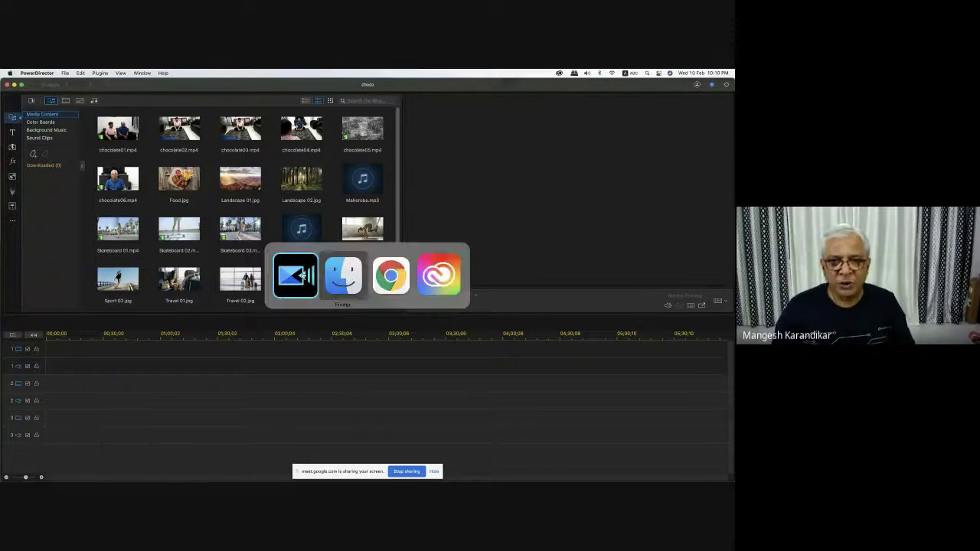
pyautogui.press('super+Tab')
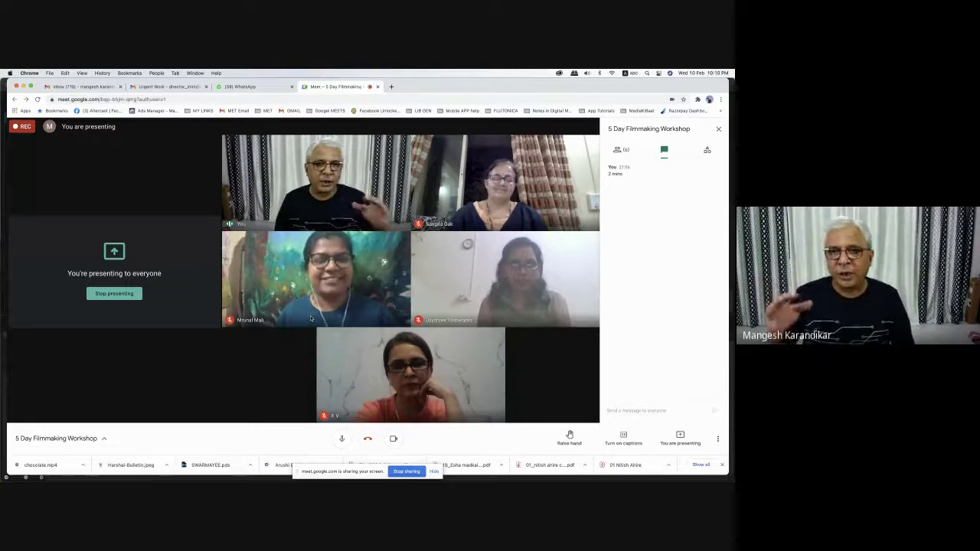
pyautogui.press('super+Tab')
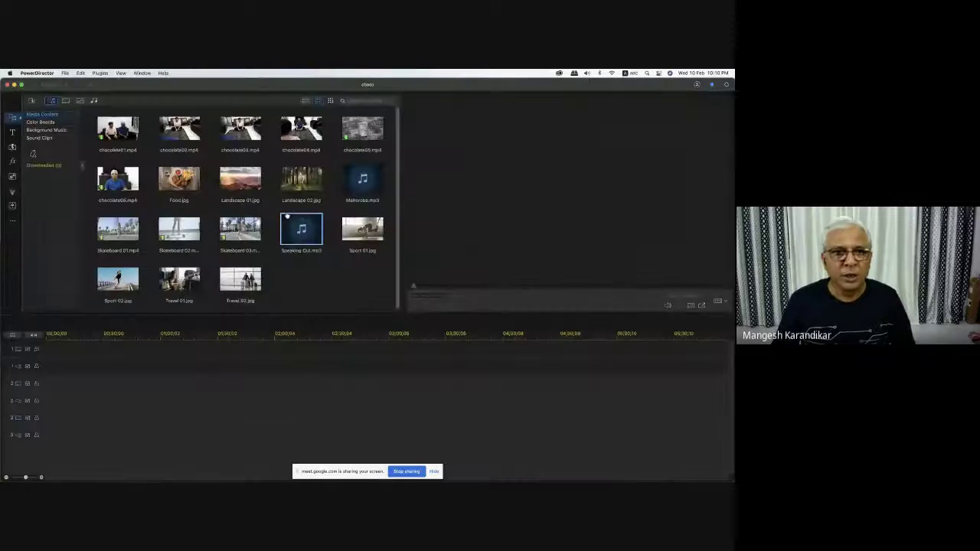
# Step: Place chocolate01.mp4 at the start of the first video track and move the playhead to about the clip's middle
pyautogui.click(126, 134)
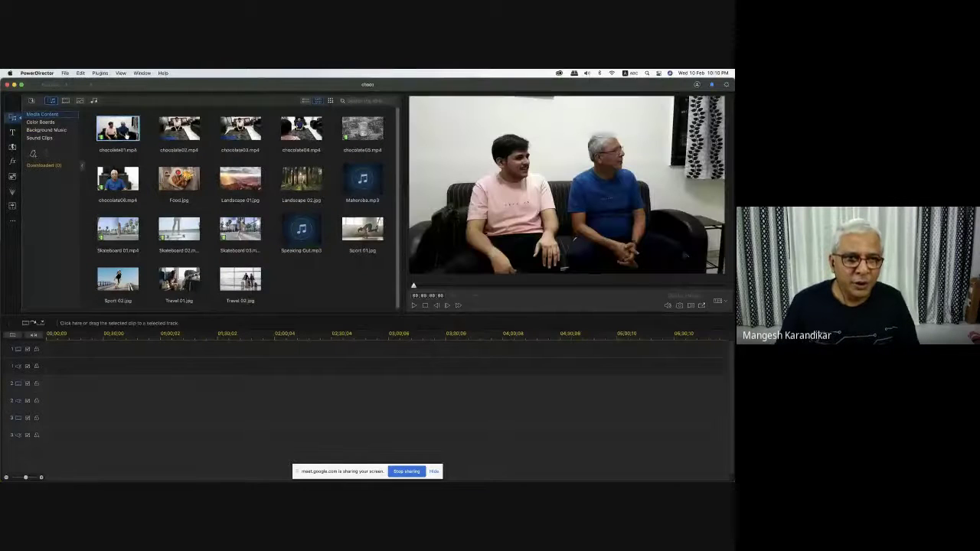
pyautogui.moveTo(124, 134); pyautogui.dragTo(68, 366)
pyautogui.click(58, 336)
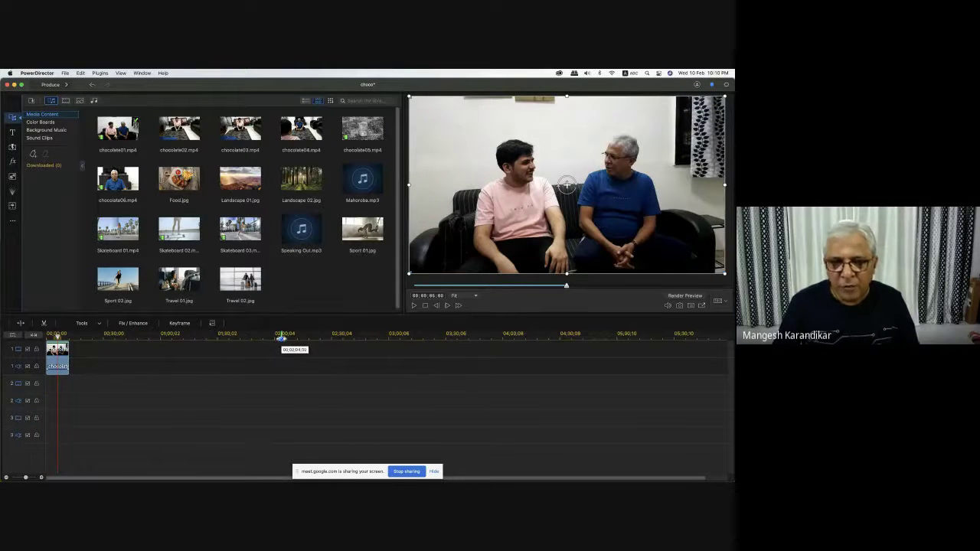
pyautogui.press('super+Tab')
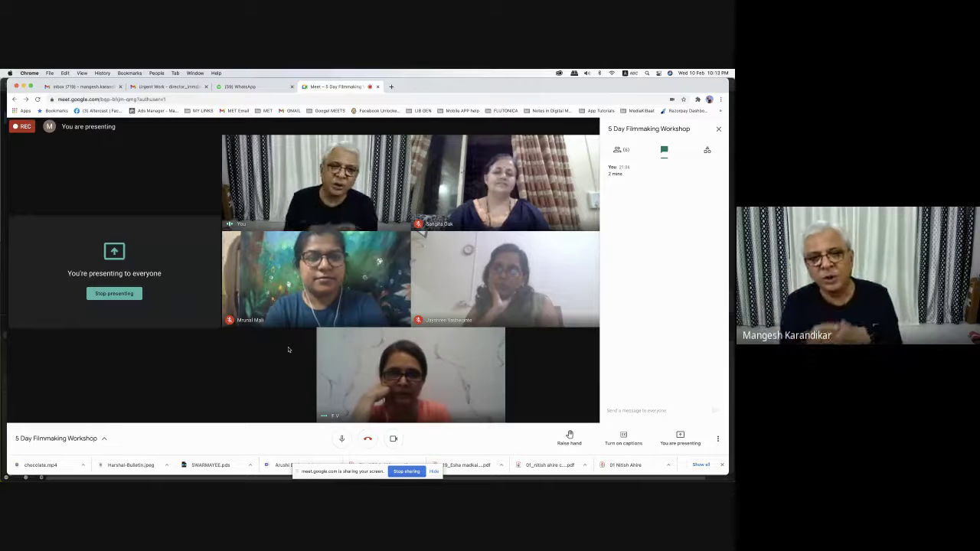
pyautogui.press('super+Tab')
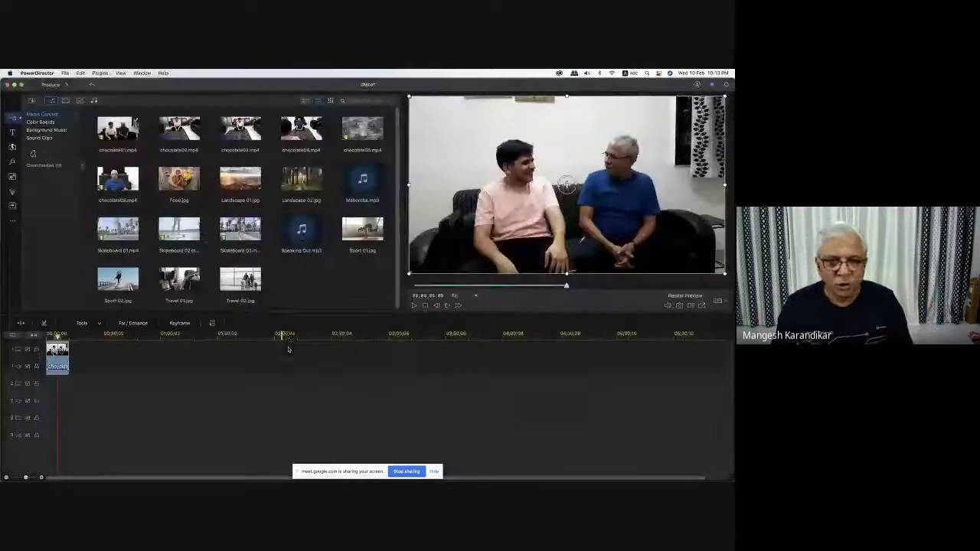
# Step: Enlarge the timeline scale so the chocolate01 clip spans most of its width, and return the playhead to the start
pyautogui.click(52, 335)
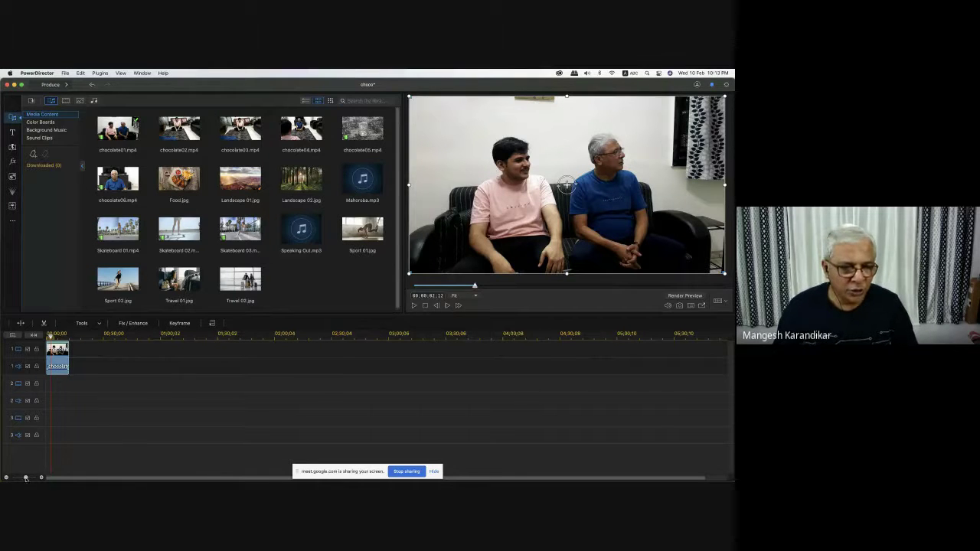
pyautogui.moveTo(25, 477); pyautogui.dragTo(31, 477)
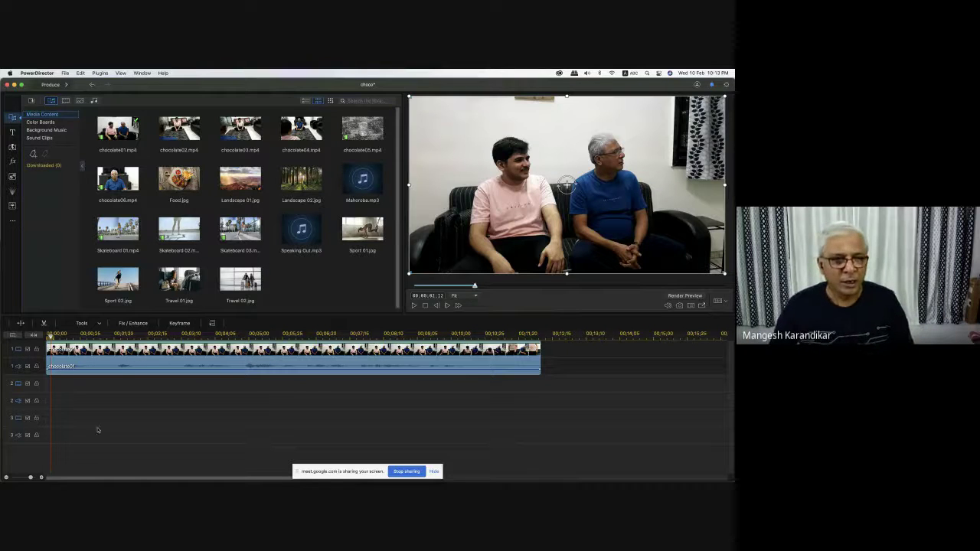
pyautogui.click(49, 337)
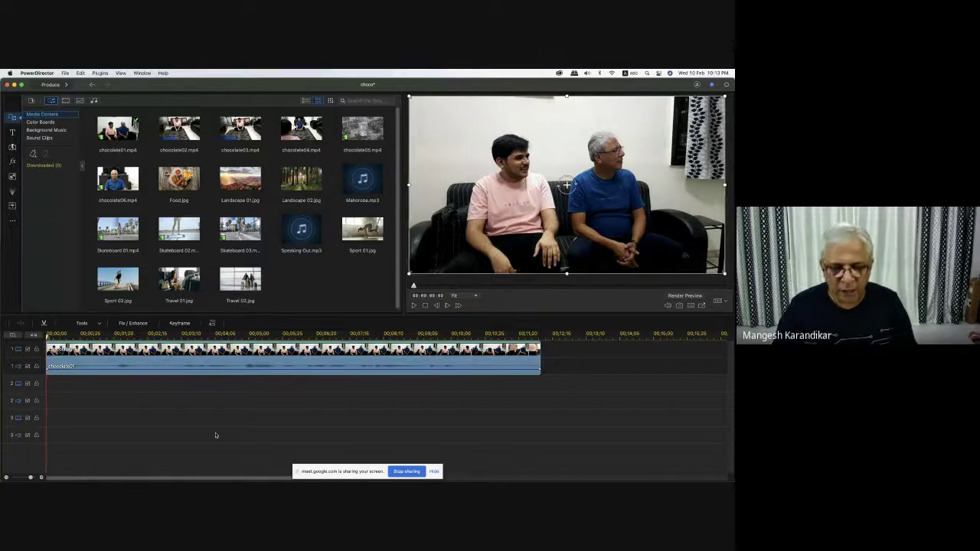
pyautogui.press('super+Tab')
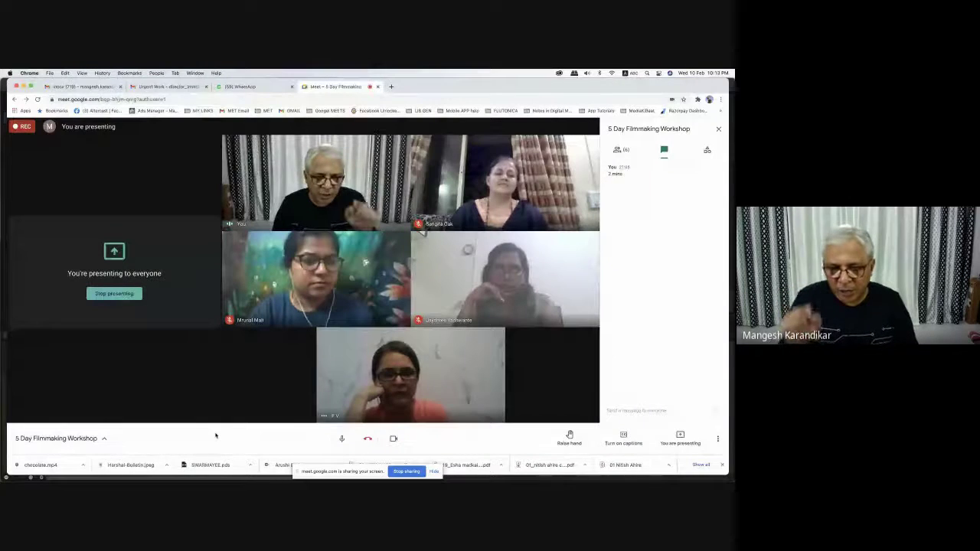
pyautogui.press('super+Tab')
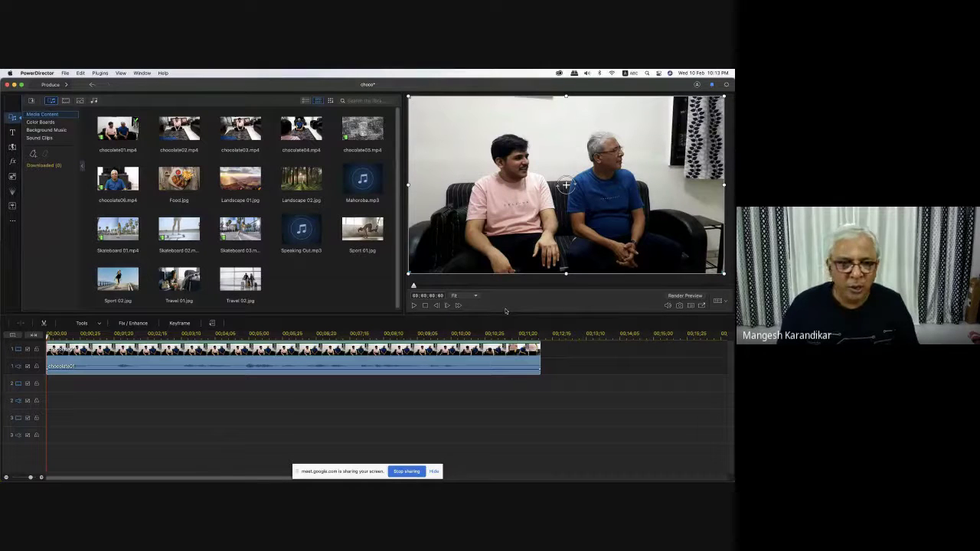
# Step: Advance the playhead frame by frame through the opening of the chocolate01 clip to 00;00;00;15
pyautogui.press('Right')
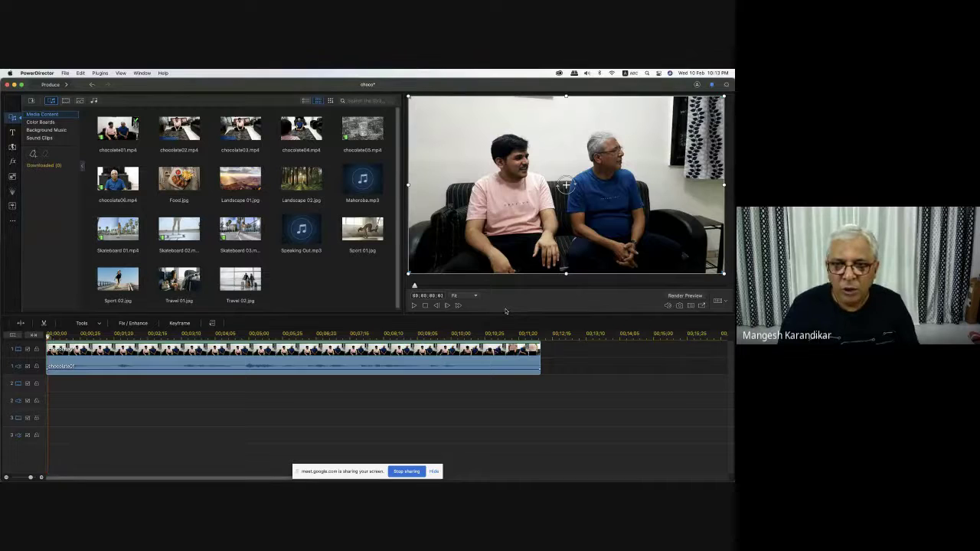
pyautogui.press('Right')
pyautogui.press('Right')
pyautogui.press('Right')
pyautogui.press('Right')
pyautogui.press('Right')
pyautogui.press('Right')
pyautogui.press('Right')
pyautogui.press('Right')
pyautogui.press('Right')
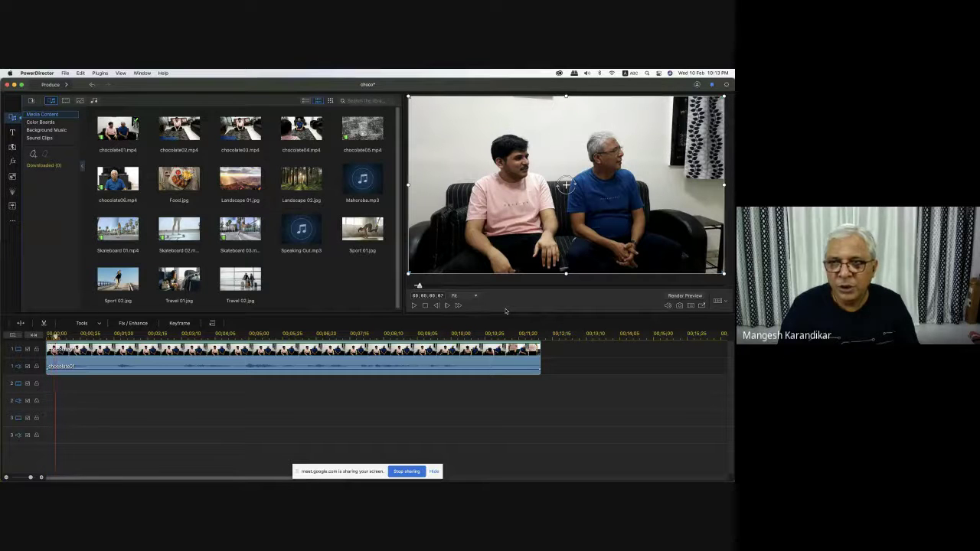
pyautogui.press('Right')
pyautogui.press('Right')
pyautogui.press('Right')
pyautogui.press('Right')
pyautogui.press('Right')
pyautogui.press('Right')
pyautogui.press('Right')
pyautogui.press('Right')
pyautogui.press('Right')
pyautogui.press('Right')
pyautogui.press('Right')
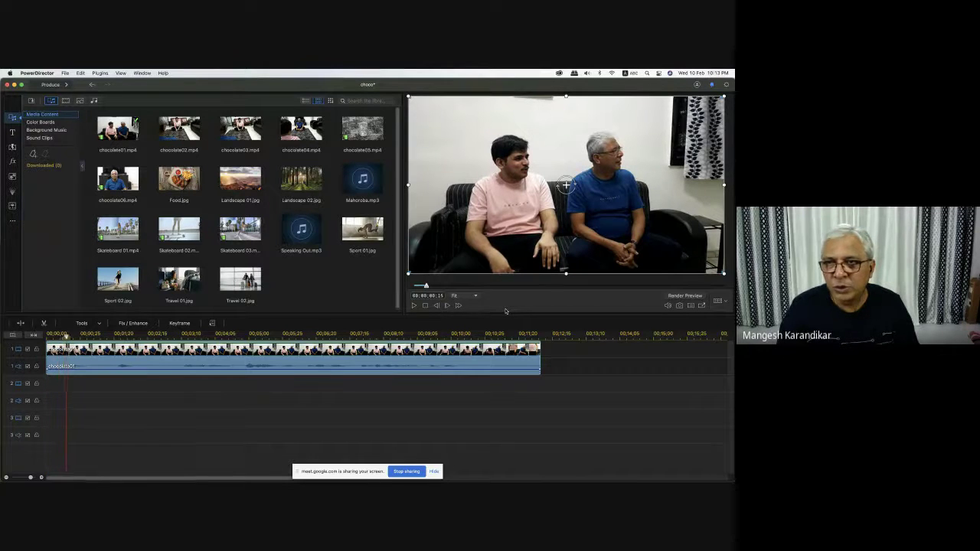
# Step: Advance the playhead frame by frame through the chocolate01 clip to about 00;00;02;00, and return it to the start
pyautogui.press('Right')
pyautogui.press('Right')
pyautogui.press('Right')
pyautogui.press('Right')
pyautogui.press('Right')
pyautogui.press('Right')
pyautogui.press('Right')
pyautogui.press('Right')
pyautogui.press('Right')
pyautogui.press('Right')
pyautogui.press('Right')
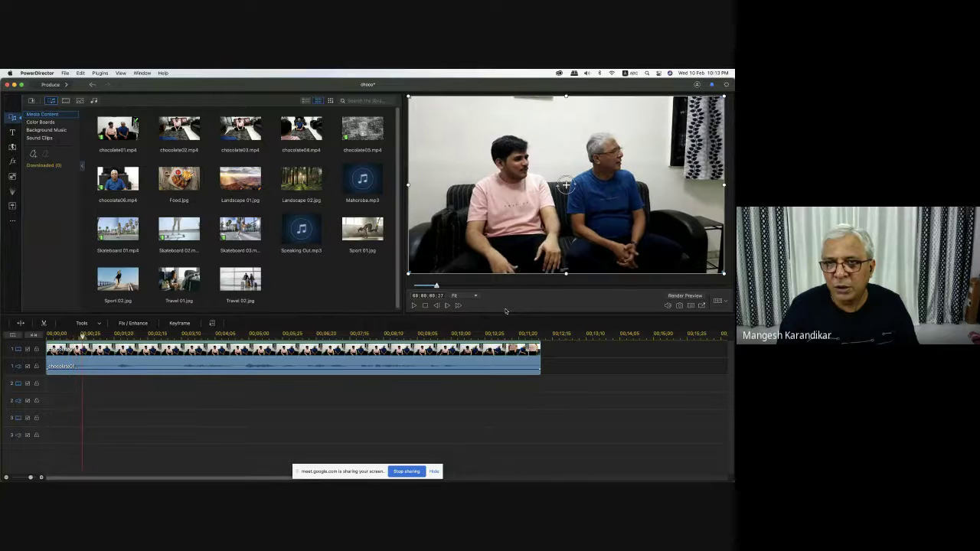
pyautogui.press('Right')
pyautogui.press('Right')
pyautogui.press('Right')
pyautogui.press('Right')
pyautogui.press('Right')
pyautogui.press('Right')
pyautogui.press('Right')
pyautogui.press('Right')
pyautogui.press('Right')
pyautogui.press('Right')
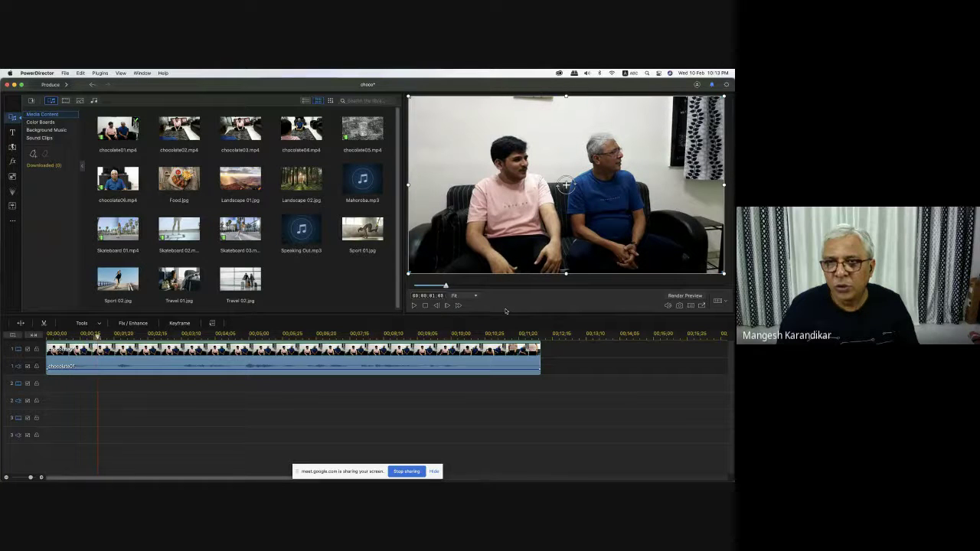
pyautogui.press('Right')
pyautogui.press('Right')
pyautogui.press('Right')
pyautogui.press('Right')
pyautogui.press('Right')
pyautogui.press('Right')
pyautogui.press('Right')
pyautogui.press('Right')
pyautogui.press('Right')
pyautogui.press('Right')
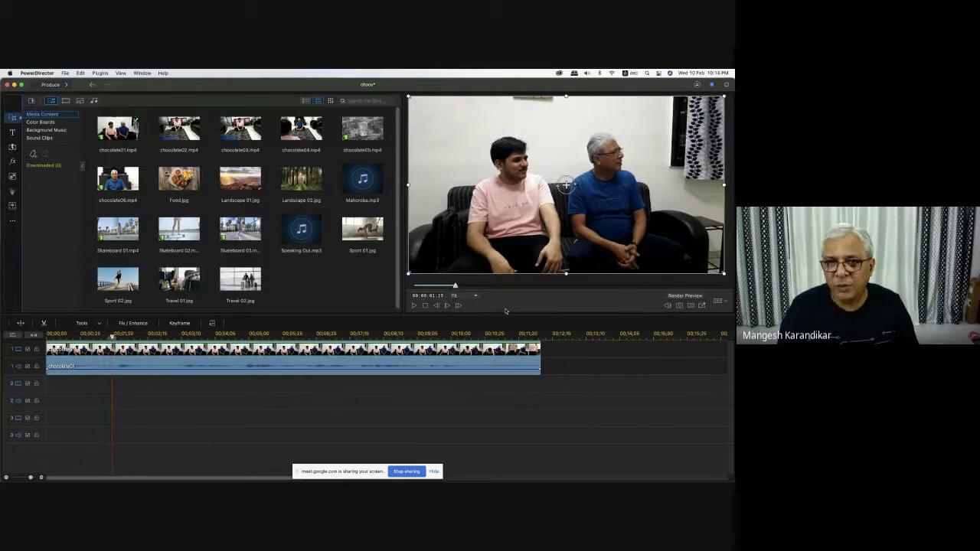
pyautogui.press('Right')
pyautogui.press('Right')
pyautogui.press('Right')
pyautogui.press('Right')
pyautogui.press('Right')
pyautogui.press('Right')
pyautogui.press('Right')
pyautogui.press('Right')
pyautogui.press('Right')
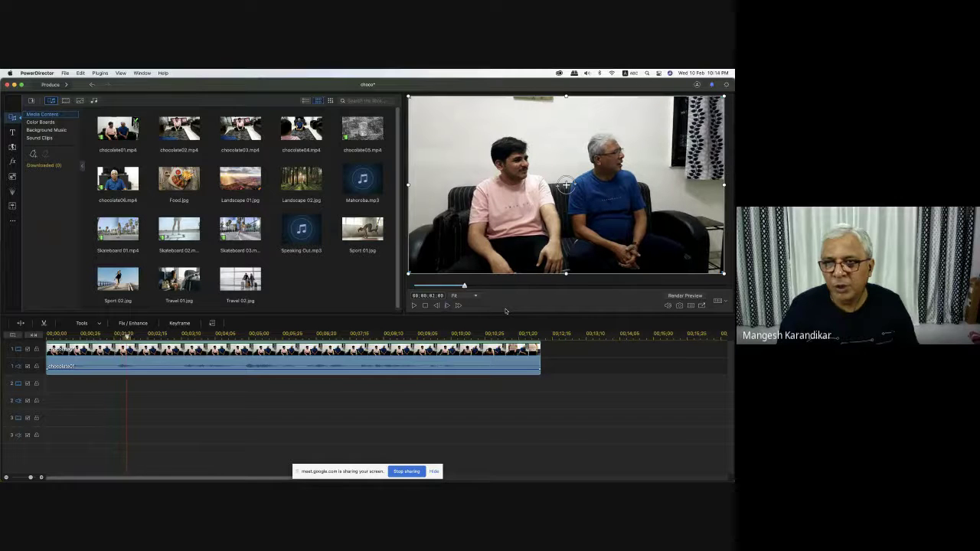
pyautogui.press('Home')
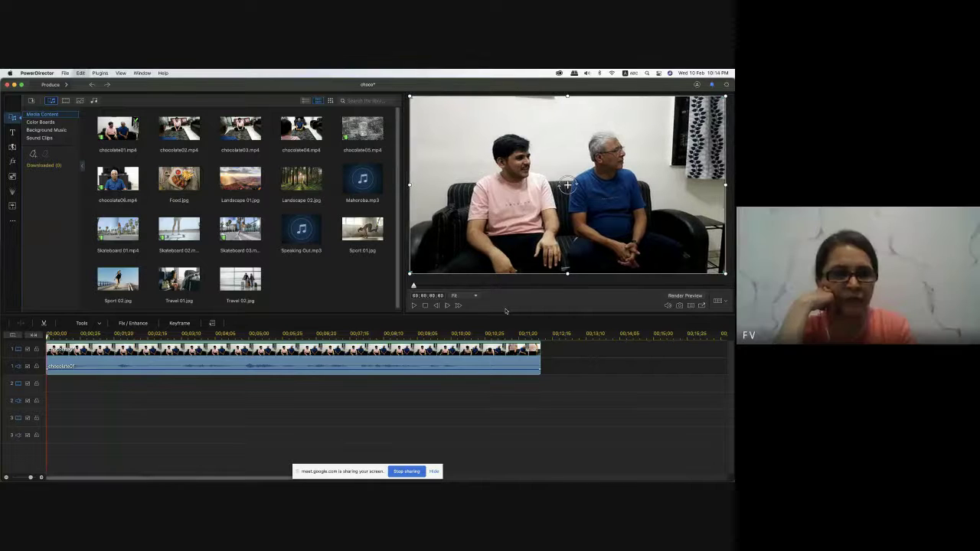
# Step: Remove the chocolate01 clip from the first track and place chocolate01.mp4 at the start of the second video track
pyautogui.click(418, 360)
pyautogui.press('Delete')
pyautogui.moveTo(121, 130); pyautogui.dragTo(43, 375)
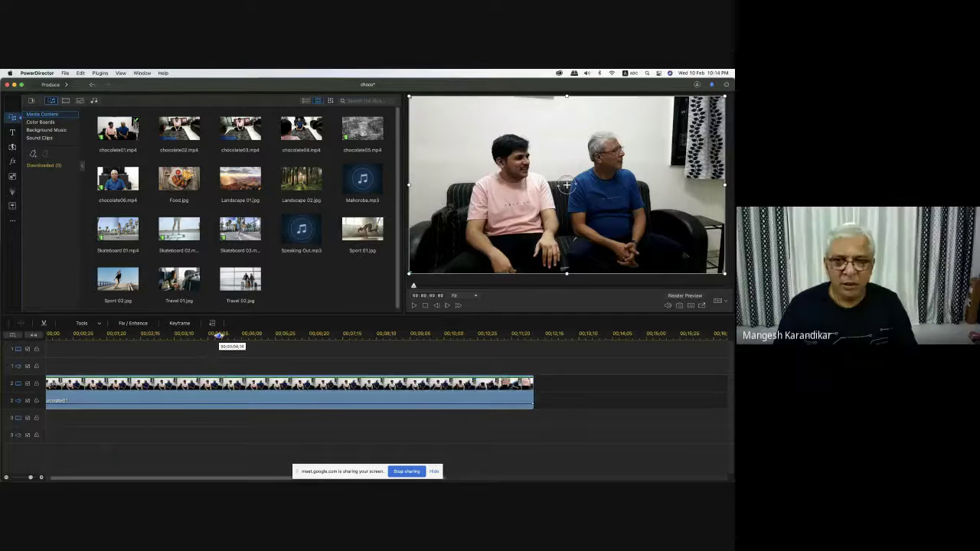
# Step: Scrub through the chocolate01 clip on the second track and play it from near the start to about 00;00;09;24
pyautogui.click(219, 335)
pyautogui.click(373, 339)
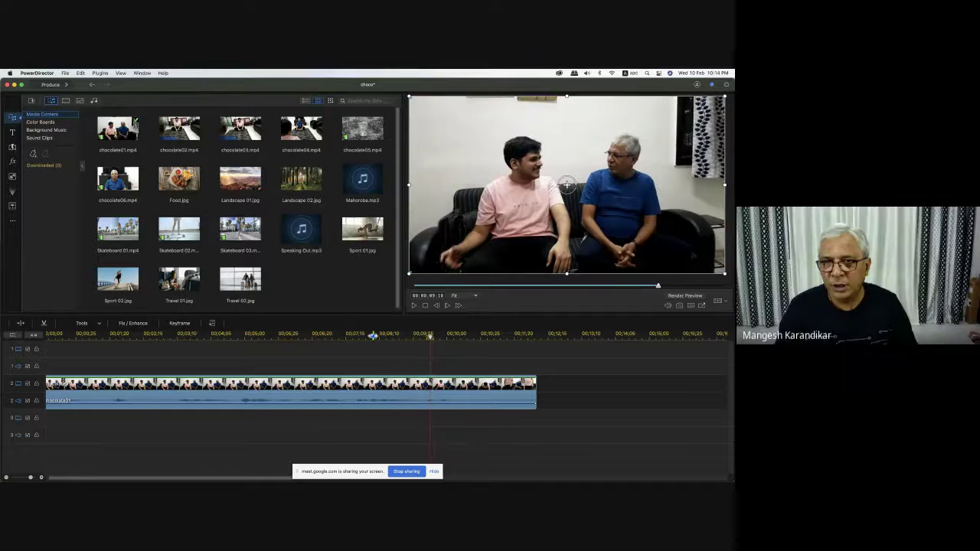
pyautogui.moveTo(373, 336); pyautogui.dragTo(51, 337)
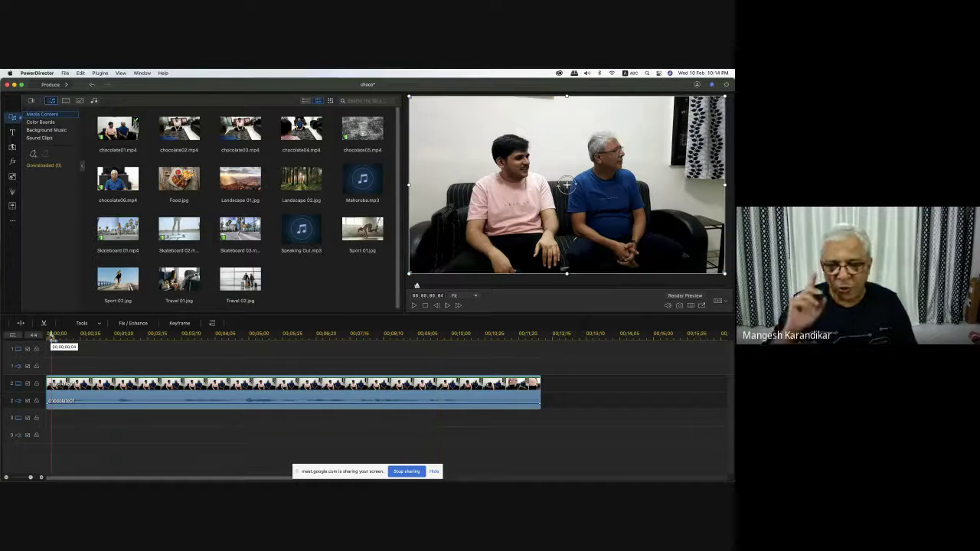
pyautogui.press('space')
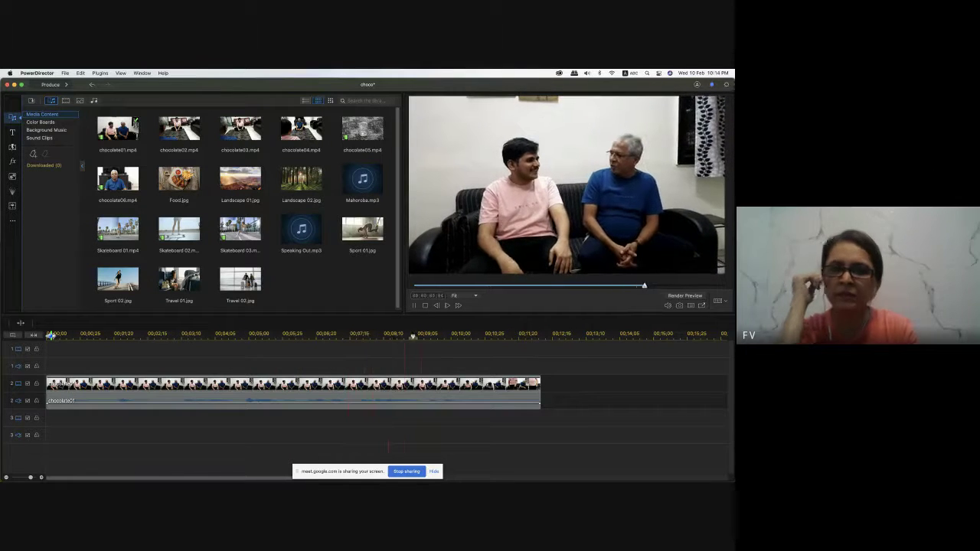
pyautogui.press('space')
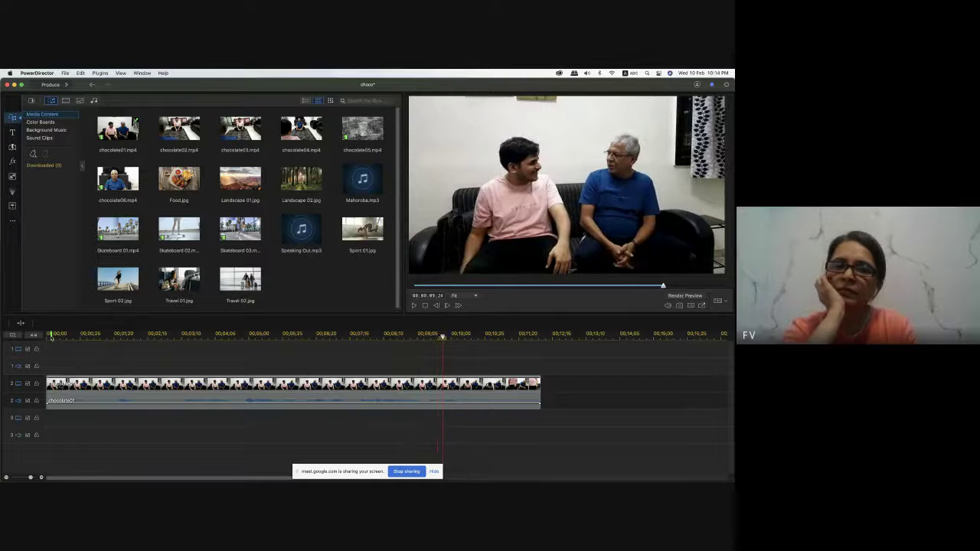
# Step: Check the Google Meet call in Chrome, return to PowerDirector and play the chocolate01 clip from the start
pyautogui.press('super+Tab')
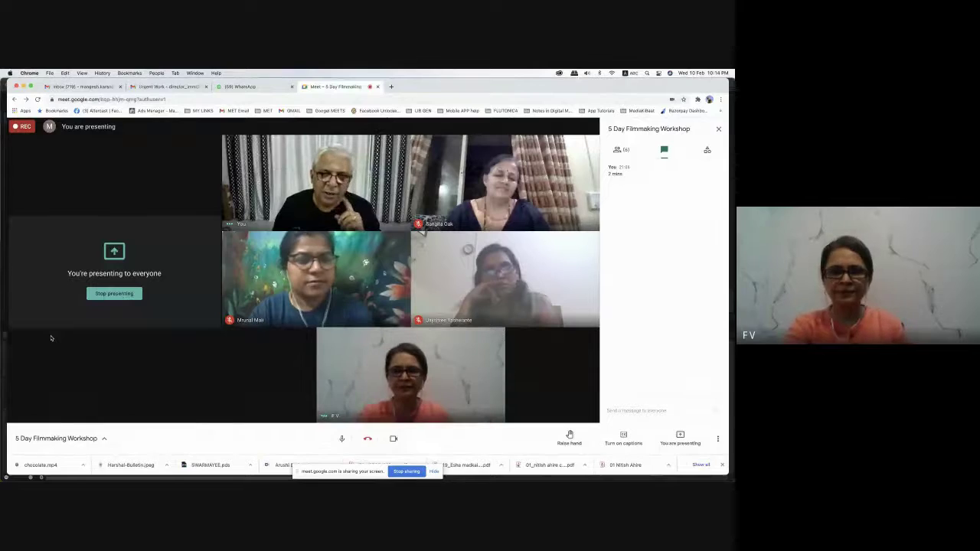
pyautogui.press('super+Tab')
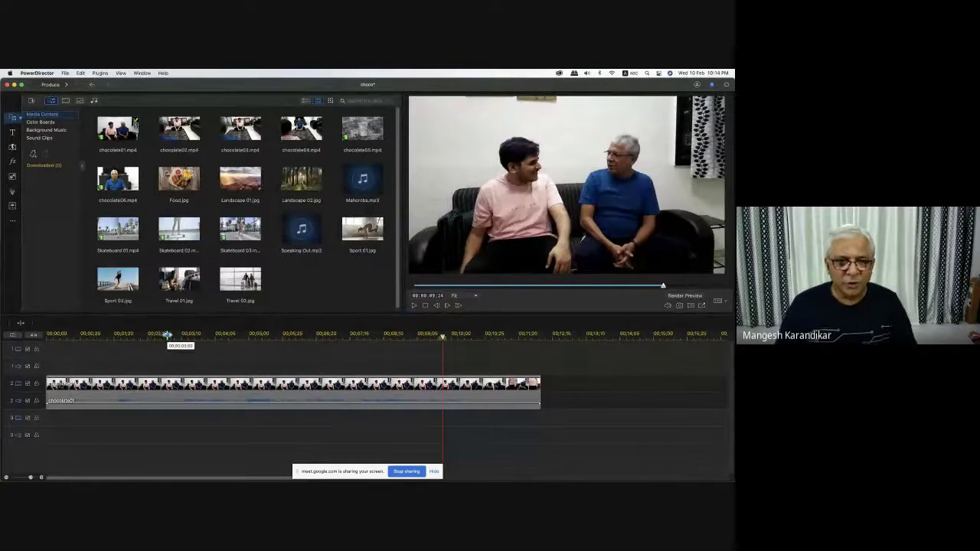
pyautogui.moveTo(153, 336); pyautogui.dragTo(105, 336)
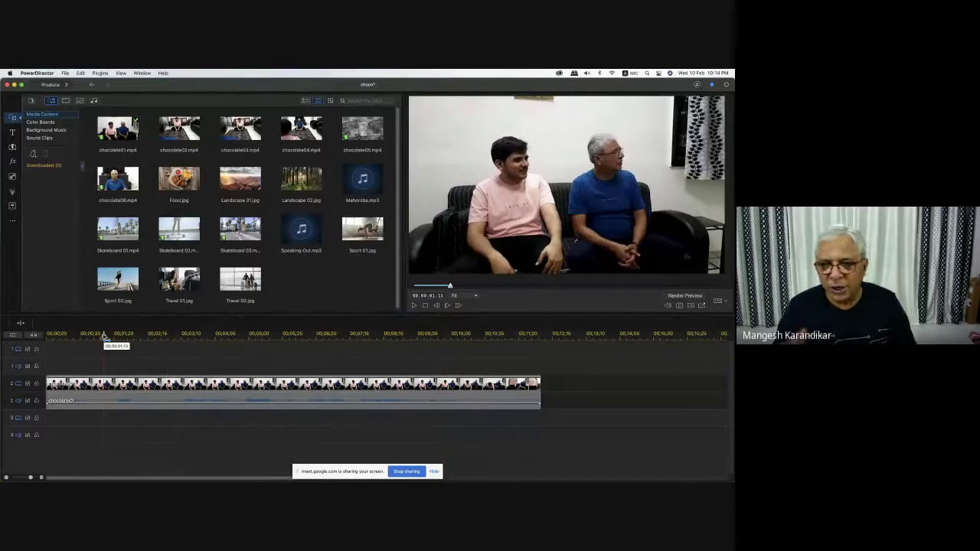
pyautogui.press('super+Tab')
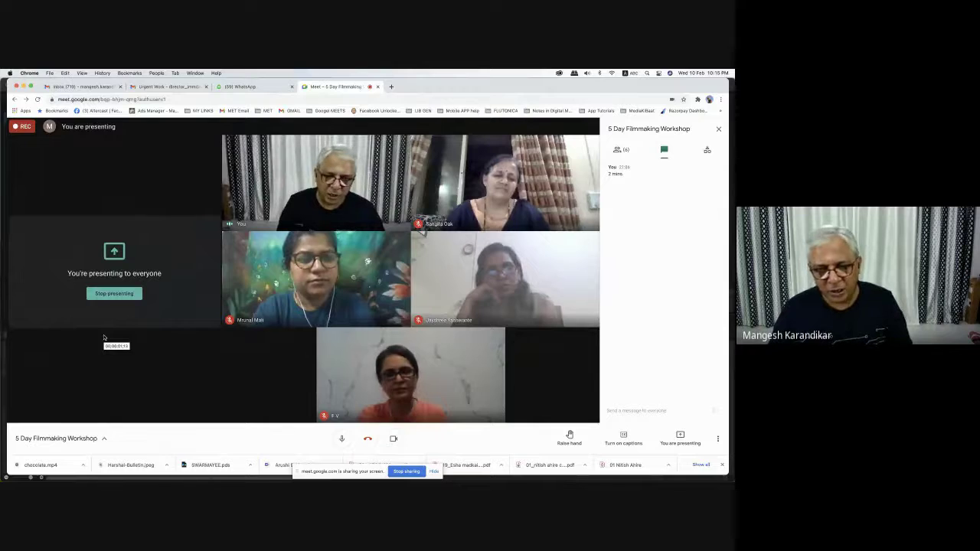
pyautogui.press('super+Tab')
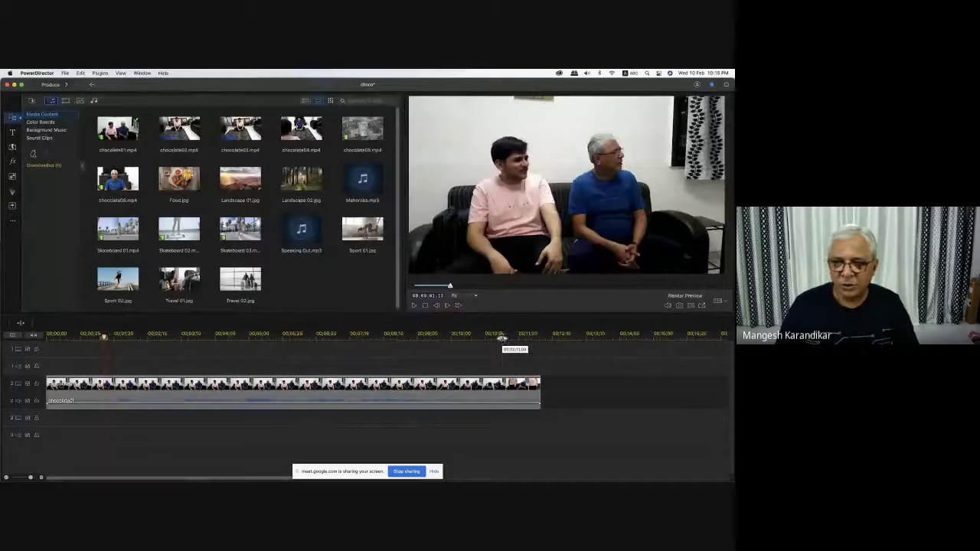
pyautogui.press('super+slash')
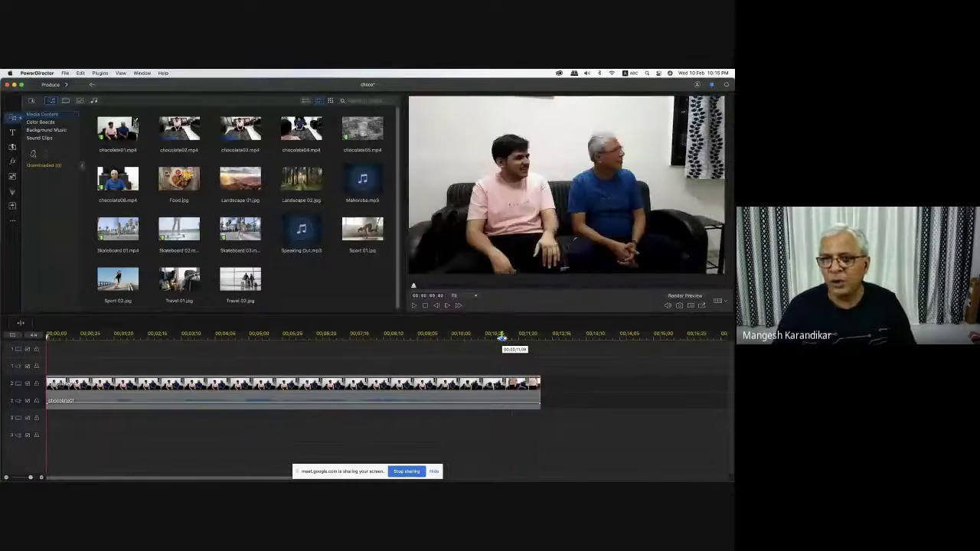
pyautogui.press('space')
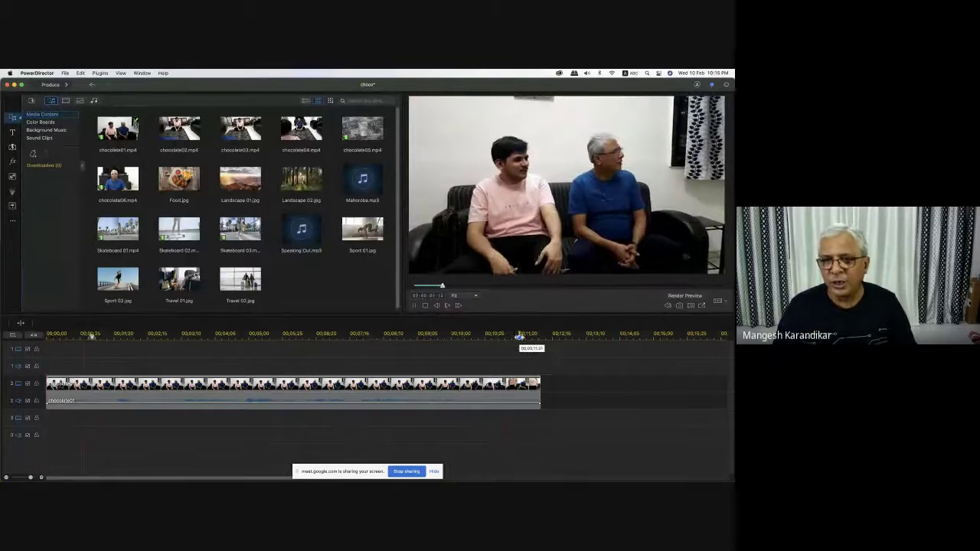
# Step: Move the playhead close to the end of the chocolate01 clip and adjust it frame by frame to 00;00;11;25
pyautogui.click(520, 337)
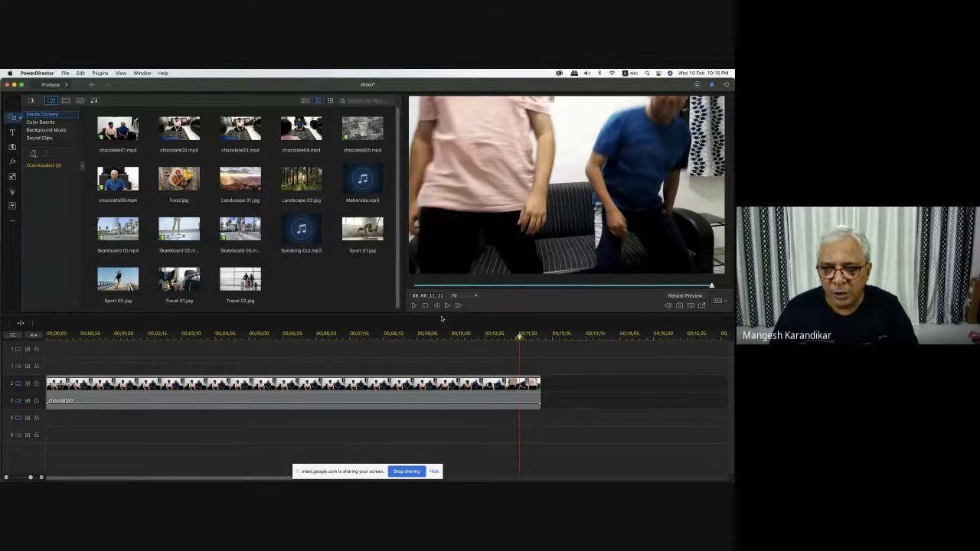
pyautogui.press('Left')
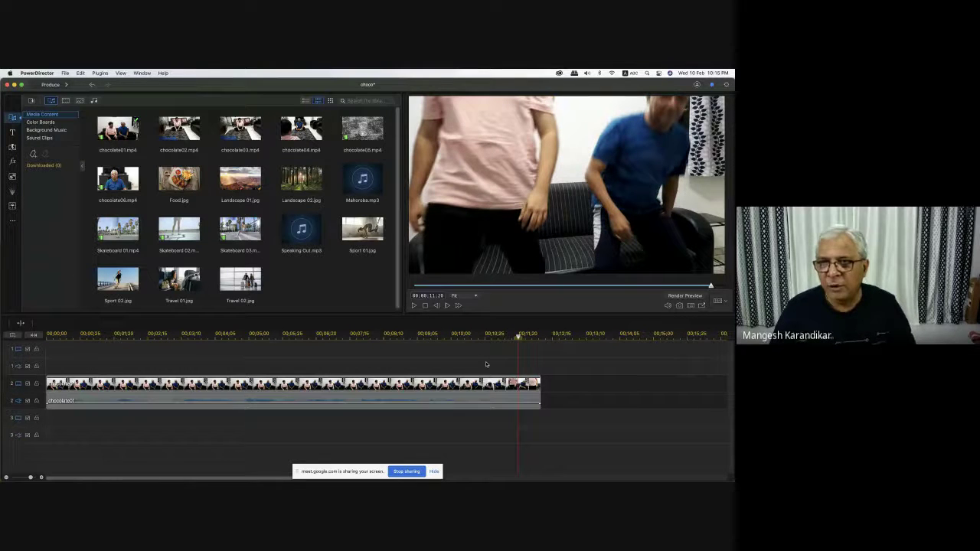
pyautogui.press('Right')
pyautogui.press('Right')
pyautogui.press('Right')
pyautogui.press('Right')
pyautogui.press('Right')
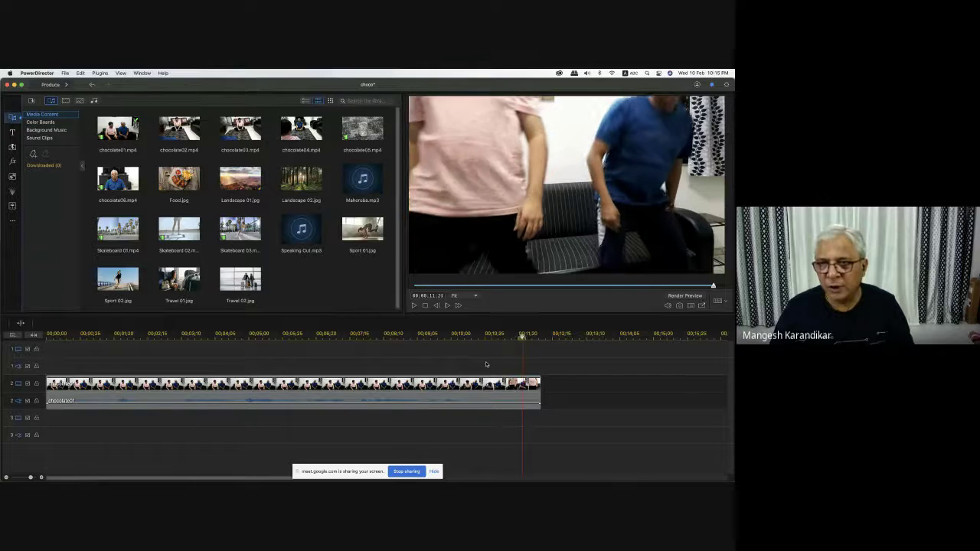
pyautogui.press('Right')
pyautogui.press('Right')
pyautogui.press('Right')
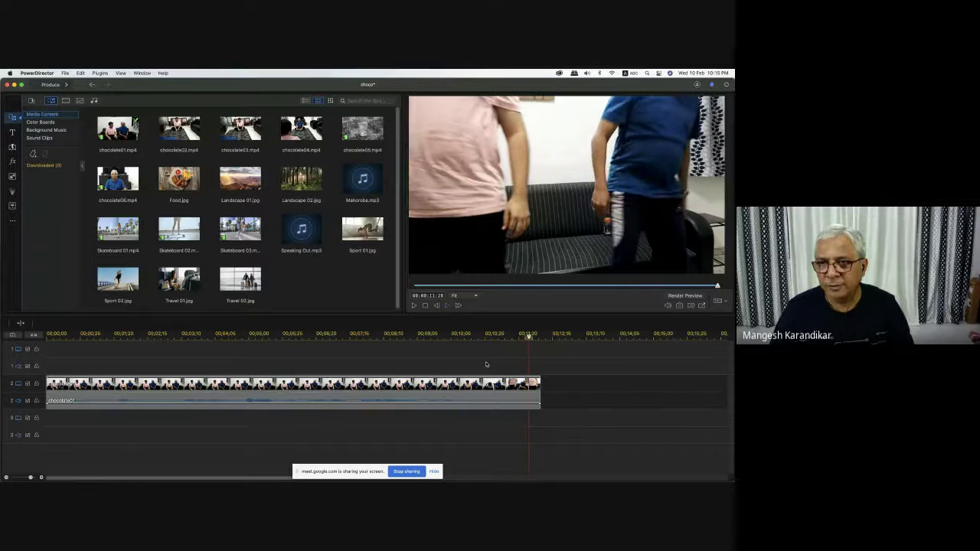
pyautogui.press('Left')
pyautogui.press('Left')
pyautogui.press('Left')
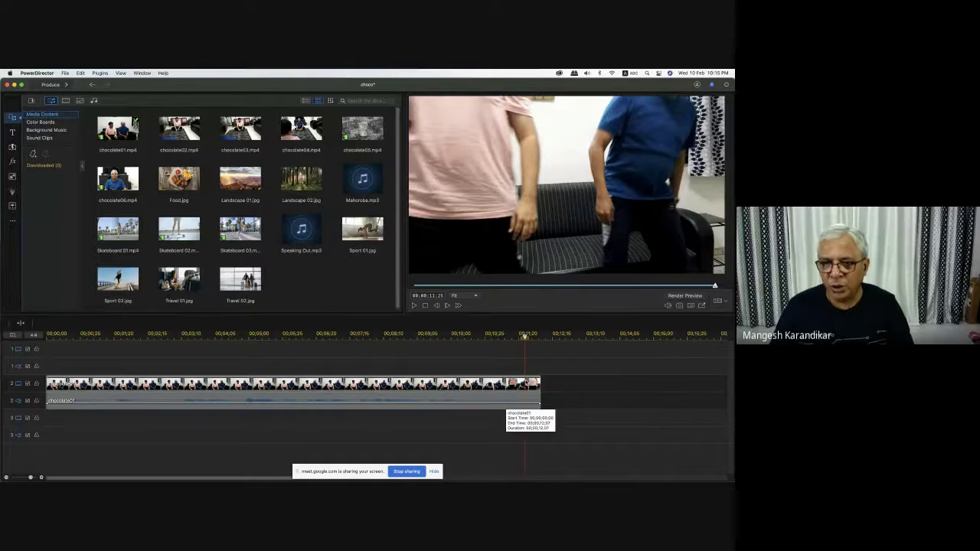
# Step: Split the chocolate01 clip at the playhead and delete the short piece after the cut
pyautogui.click(527, 383)
pyautogui.rightClick(526, 384)
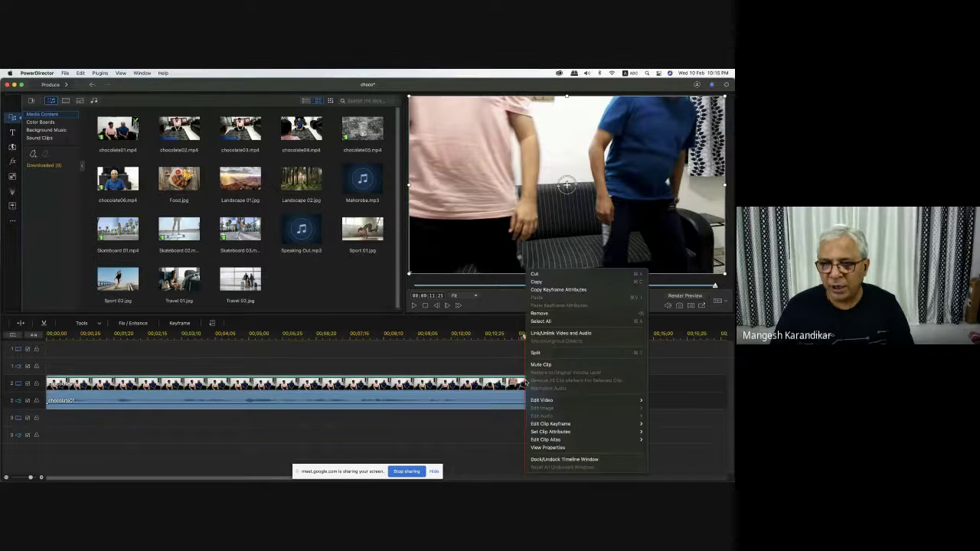
pyautogui.click(535, 353)
pyautogui.click(534, 357)
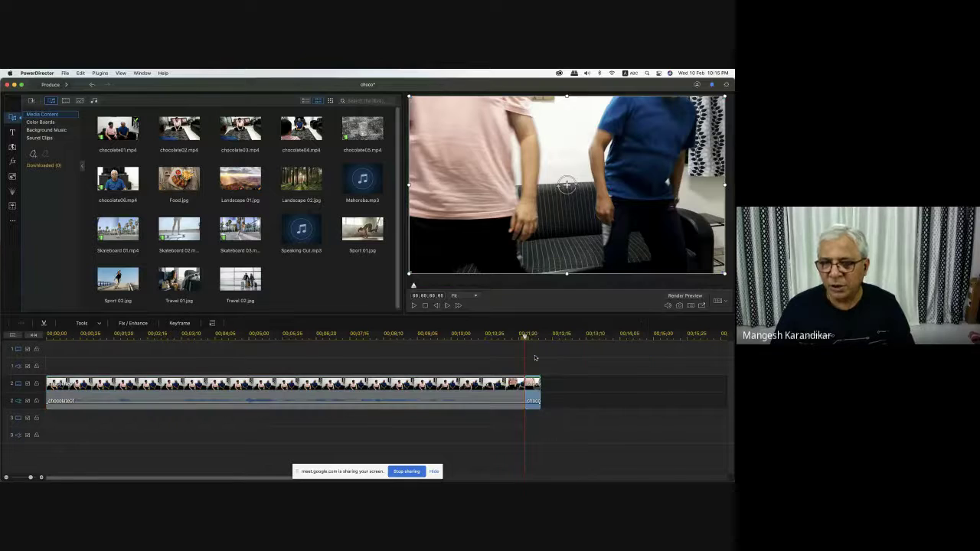
pyautogui.press('Delete')
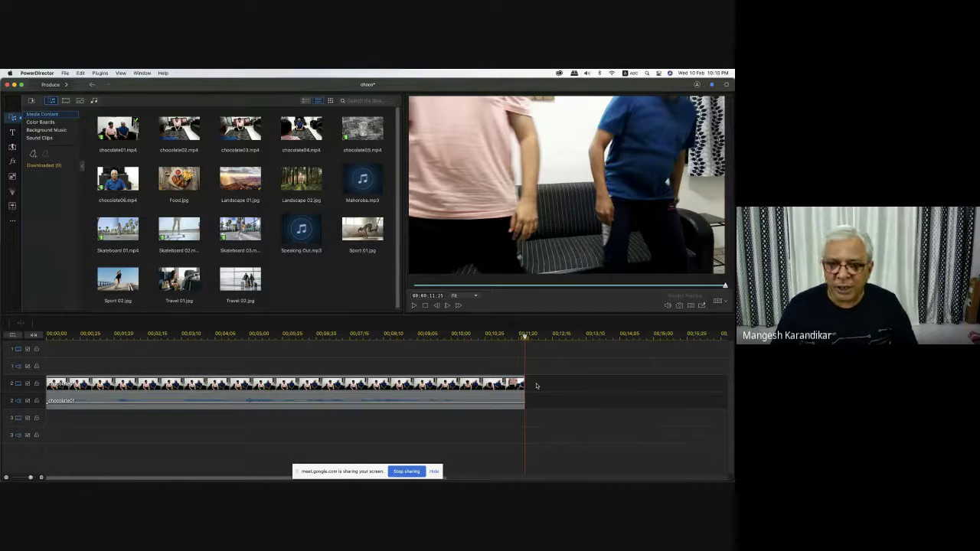
# Step: Check the Google Meet call in Chrome, return to PowerDirector and preview chocolate02.mp4 from the media library
pyautogui.press('super+Tab')
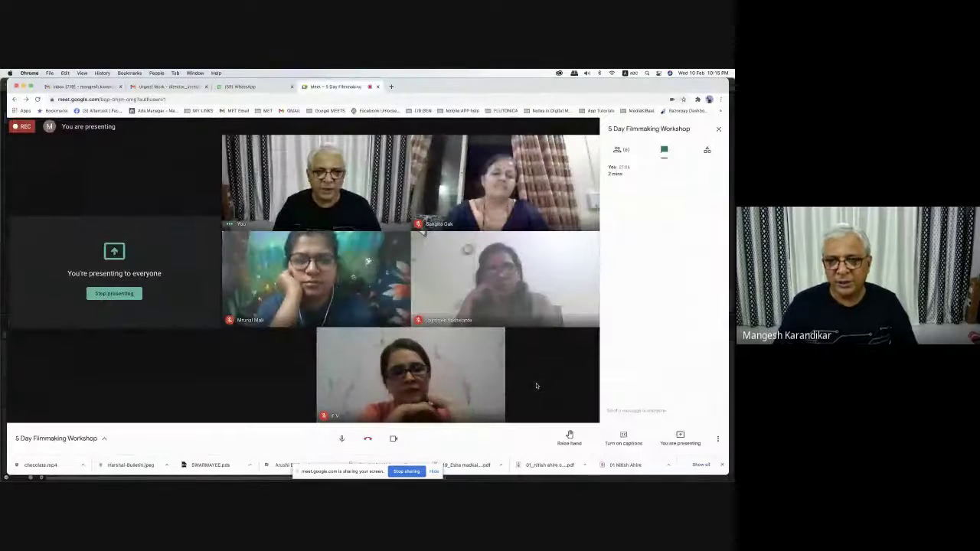
pyautogui.press('super+Tab')
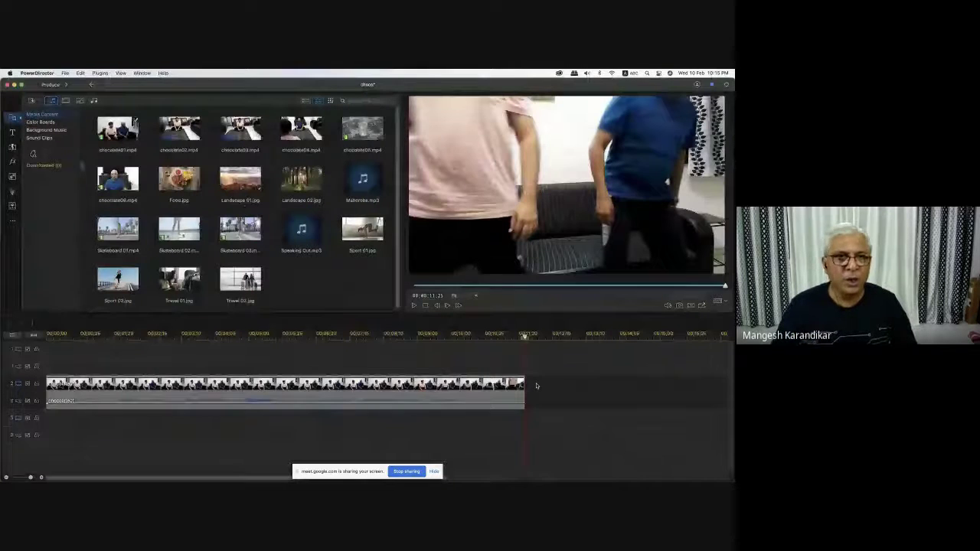
pyautogui.click(179, 138)
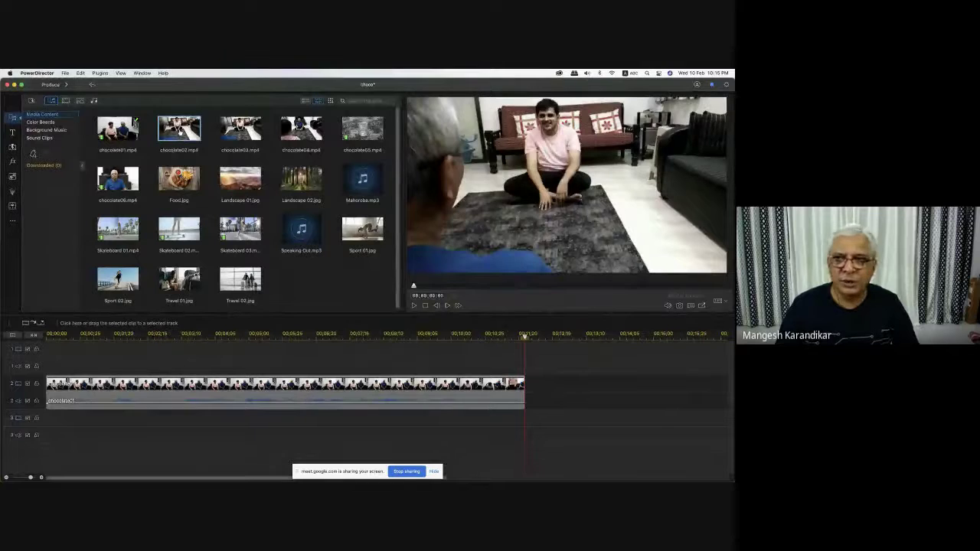
pyautogui.press('space')
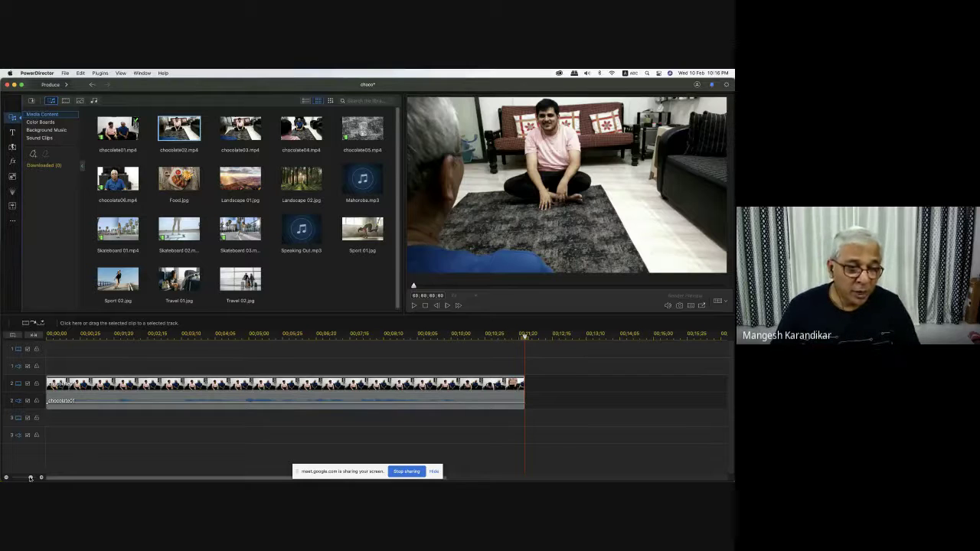
pyautogui.moveTo(30, 478); pyautogui.dragTo(28, 478)
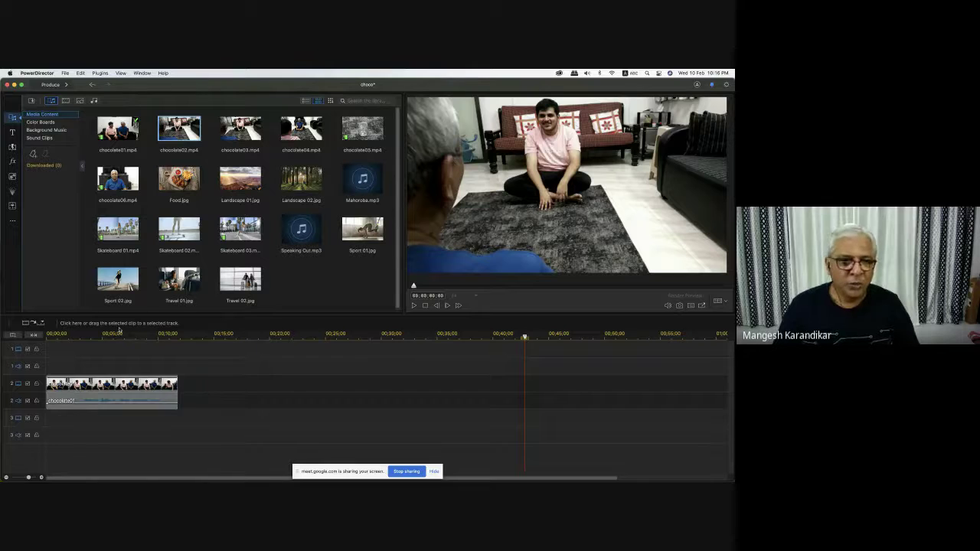
pyautogui.hscroll(5, 145, 339)
pyautogui.scroll(3, 144, 339)
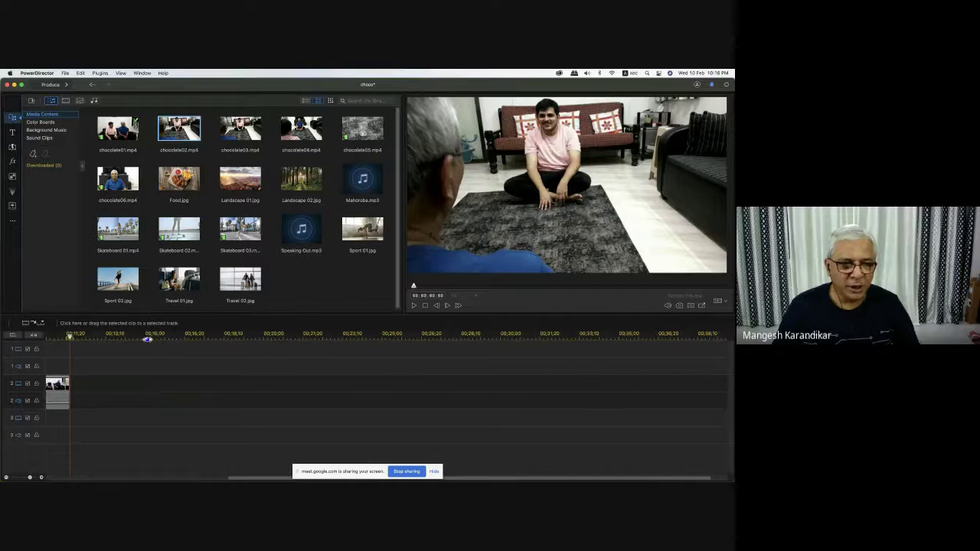
pyautogui.moveTo(31, 478)
pyautogui.mouseDown()
pyautogui.moveTo(13, 478)
pyautogui.moveTo(30, 478)
pyautogui.mouseUp()
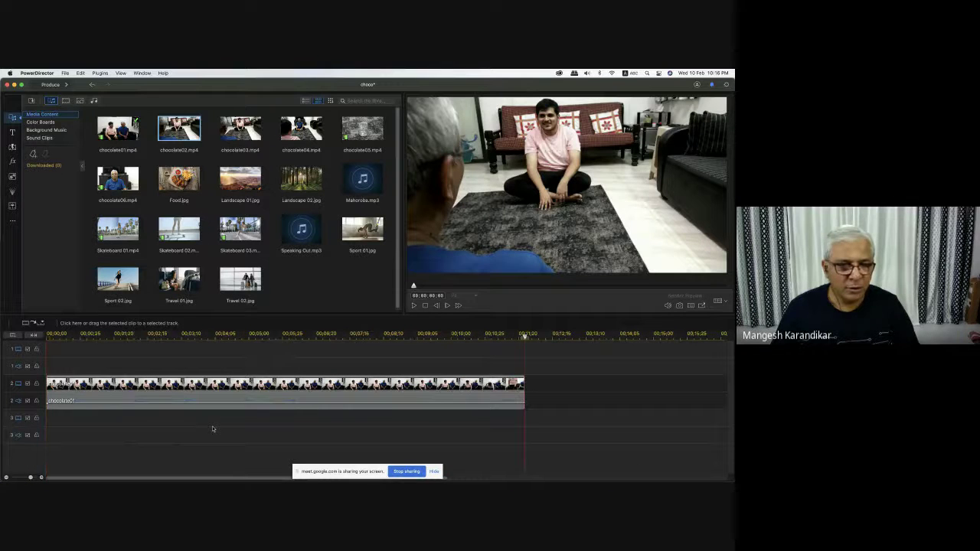
# Step: Return the playhead to the start of the timeline, and move it to the trimmed chocolate01 clip's end at 00;00;11;25
pyautogui.click(159, 350)
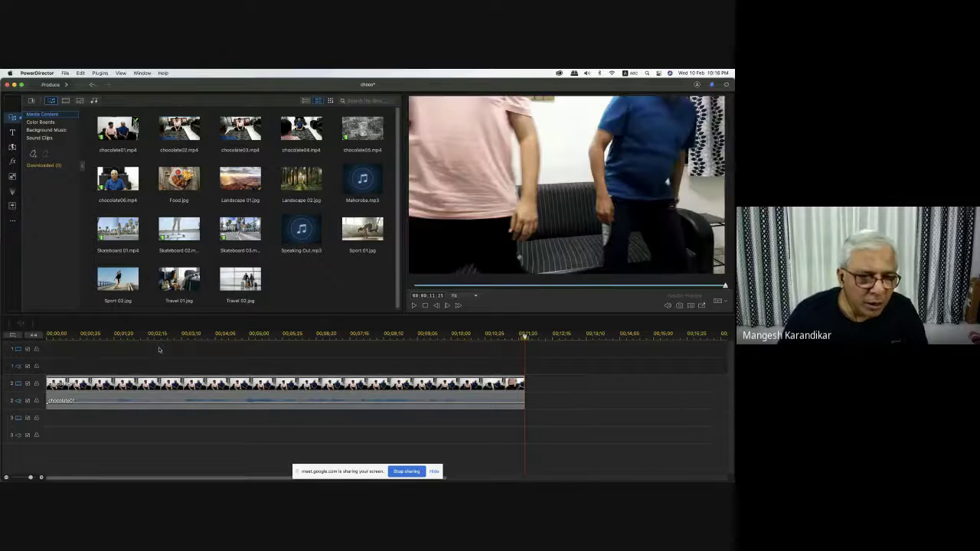
pyautogui.press('Home')
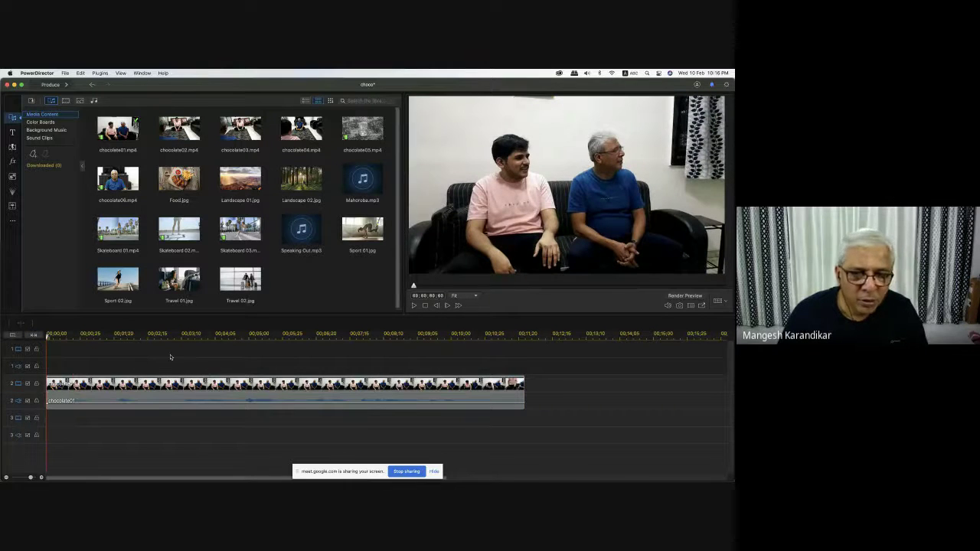
pyautogui.click(525, 337)
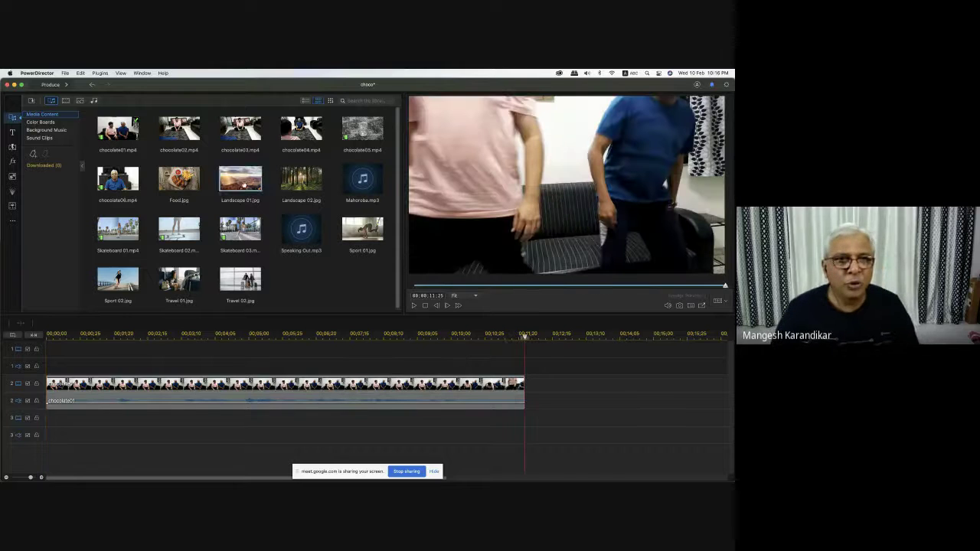
# Step: Place chocolate02.mp4 on the timeline directly after the trimmed chocolate01 clip and play across the join between them
pyautogui.click(186, 138)
pyautogui.moveTo(186, 138); pyautogui.dragTo(527, 392)
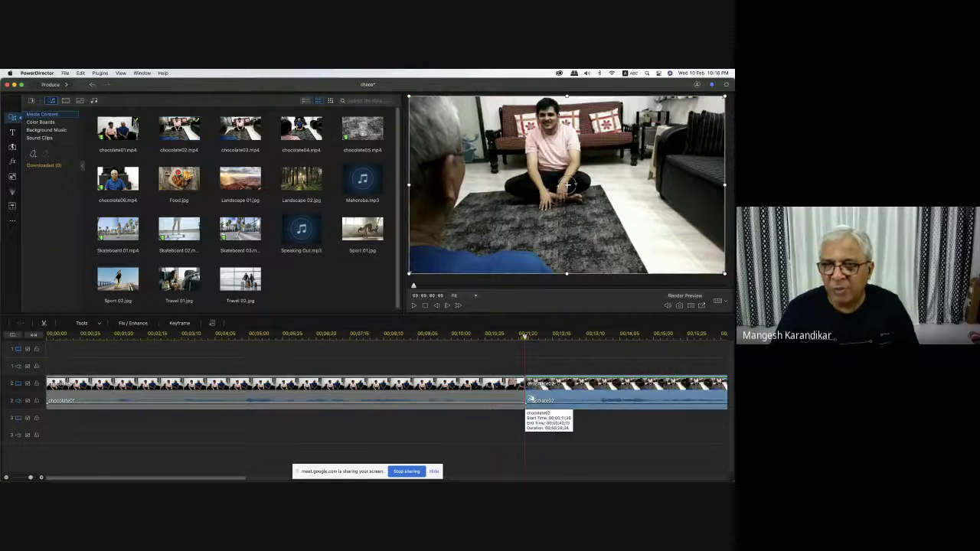
pyautogui.click(506, 336)
pyautogui.press('space')
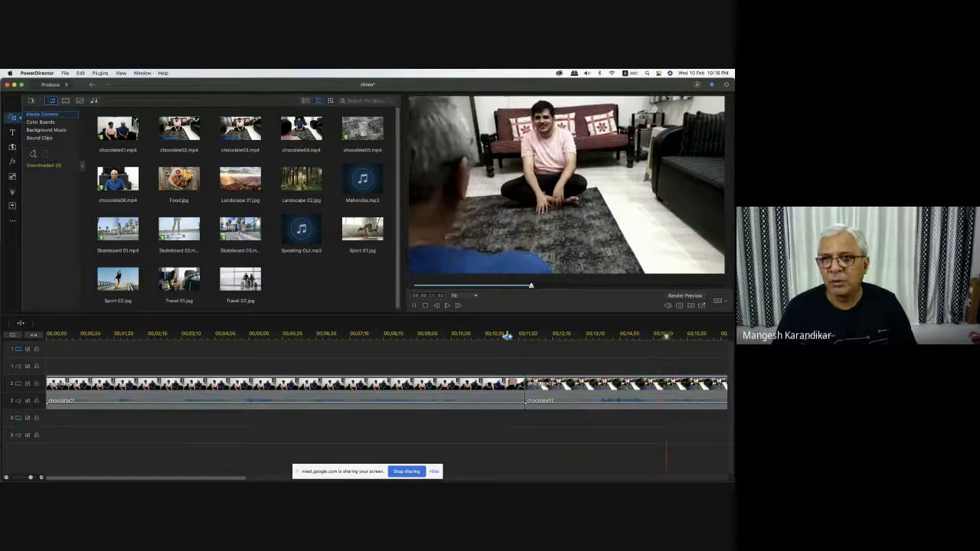
pyautogui.hscroll(5, 506, 336)
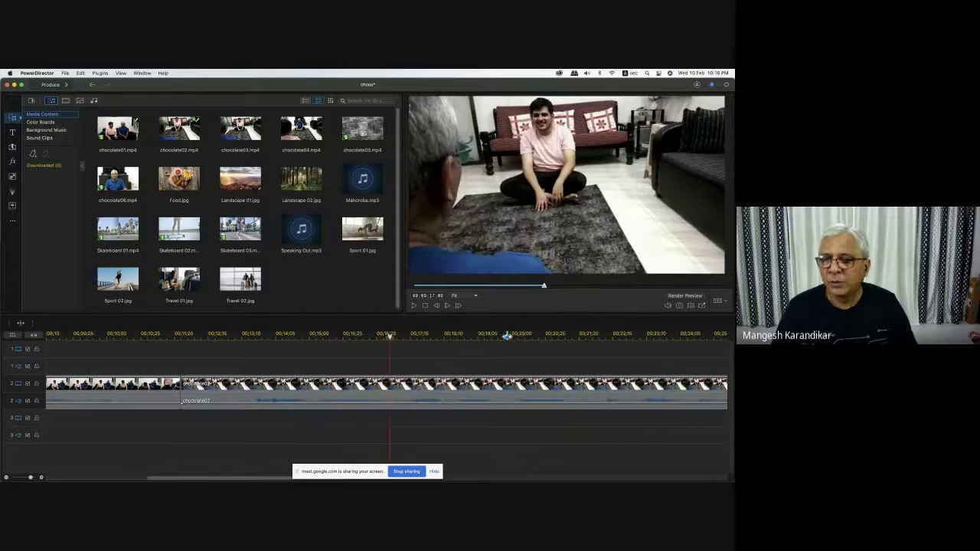
pyautogui.press('space')
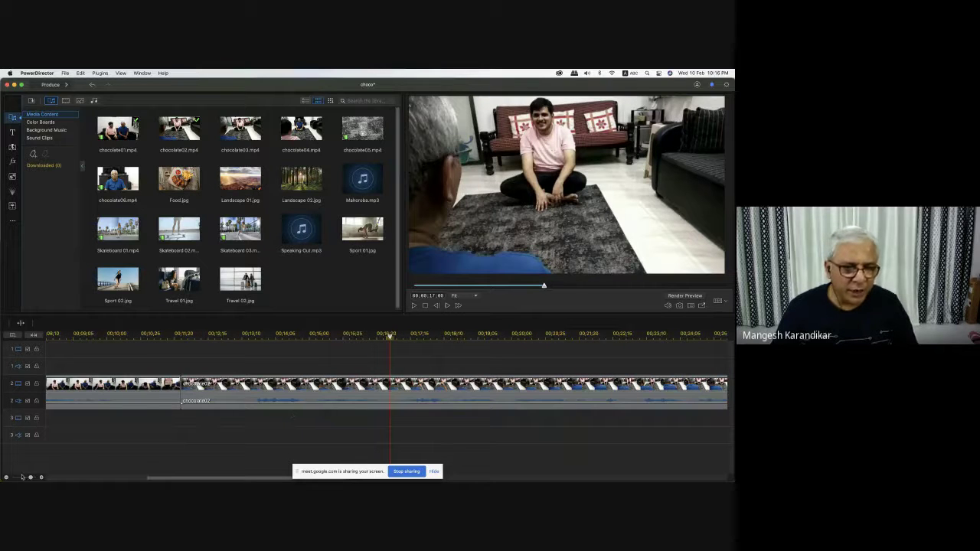
# Step: Add chocolate03.mp4 to the same track directly after chocolate02 and play it from its start
pyautogui.click(6, 478)
pyautogui.click(7, 477)
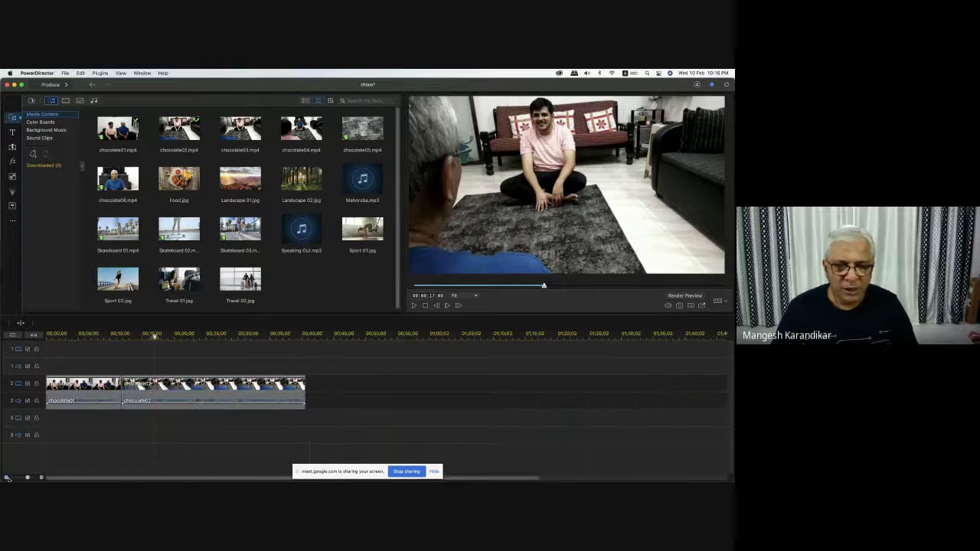
pyautogui.click(295, 335)
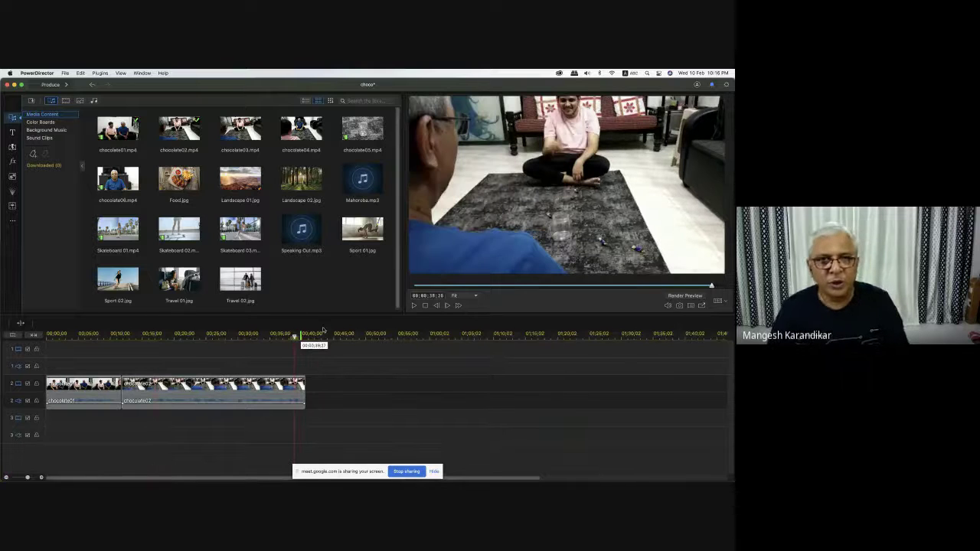
pyautogui.click(255, 136)
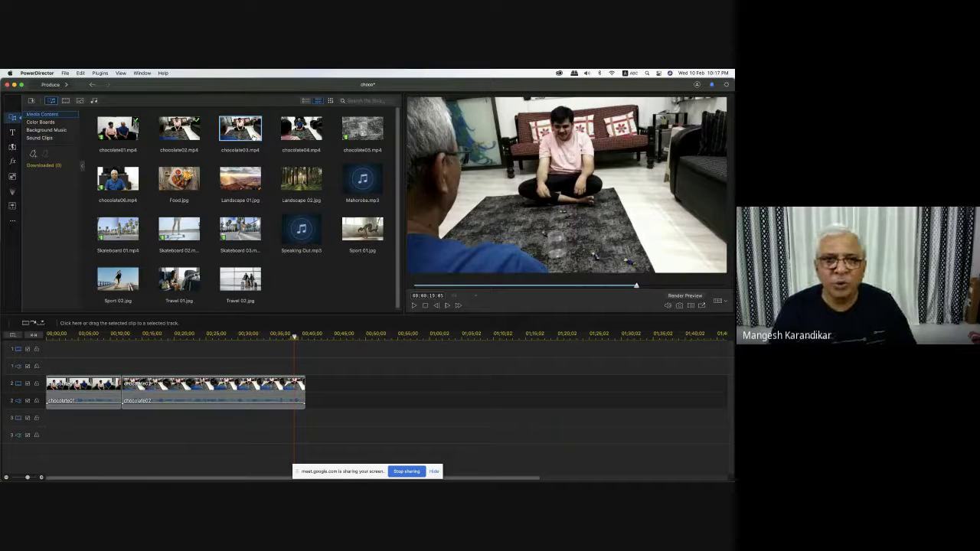
pyautogui.moveTo(248, 131); pyautogui.dragTo(309, 388)
pyautogui.click(306, 336)
pyautogui.press('space')
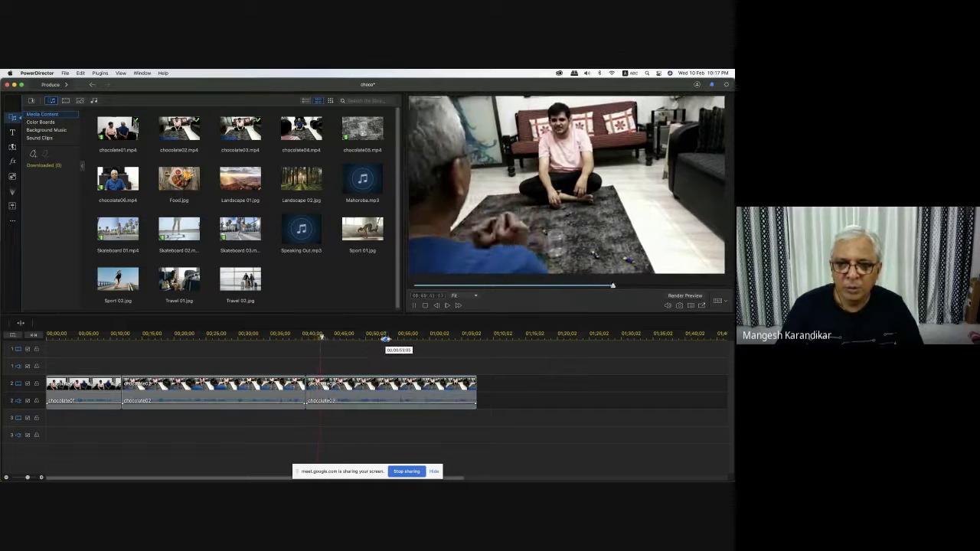
# Step: Play the second half of chocolate03 up to 00;00;59;17, split the clip there and delete the piece after the cut
pyautogui.click(386, 339)
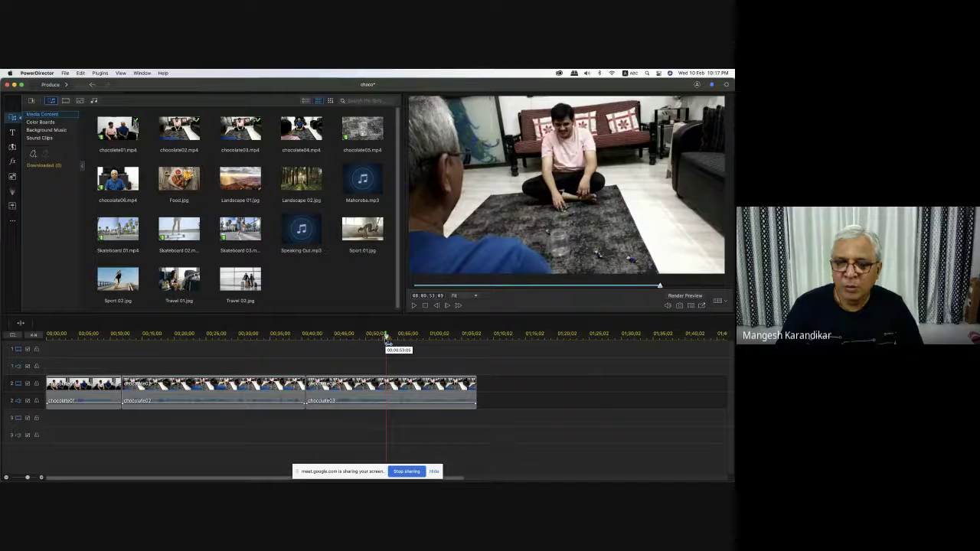
pyautogui.press('space')
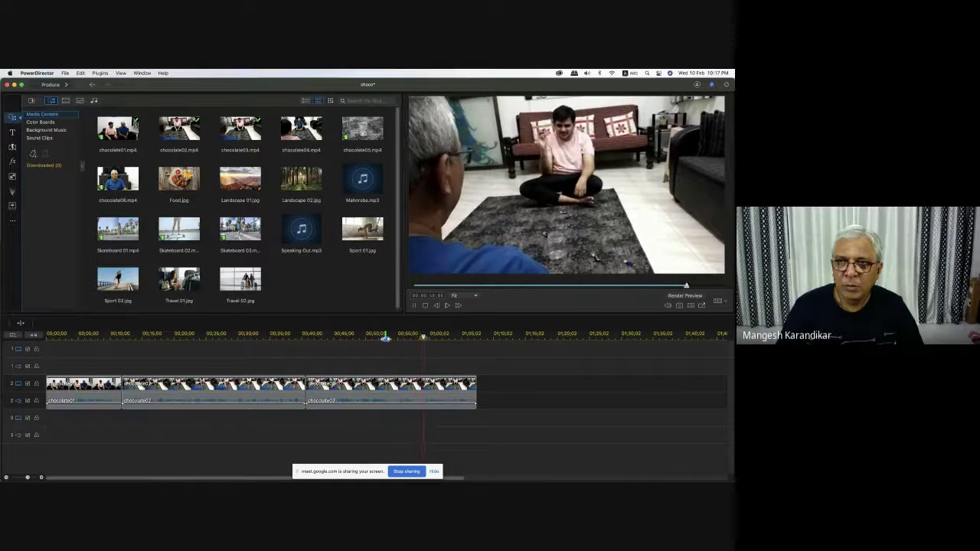
pyautogui.press('space')
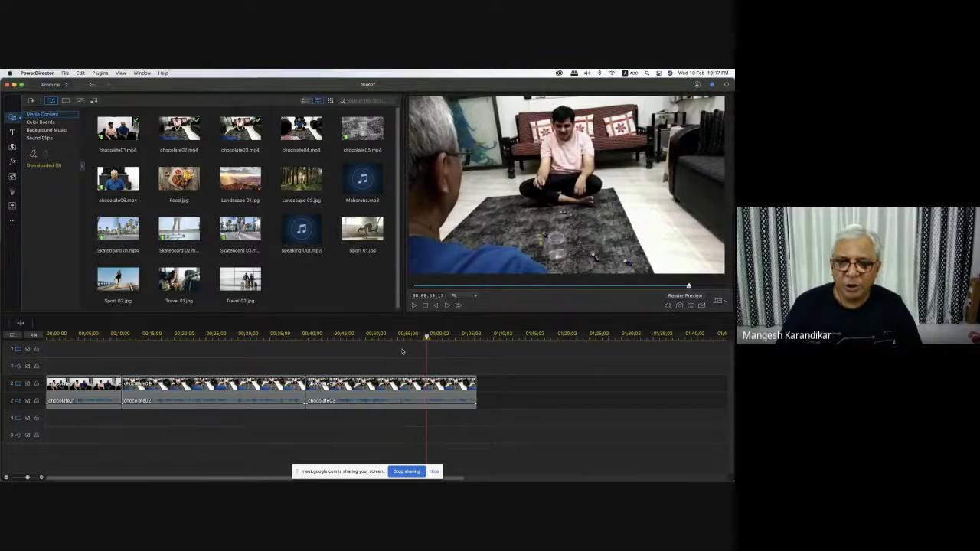
pyautogui.rightClick(426, 382)
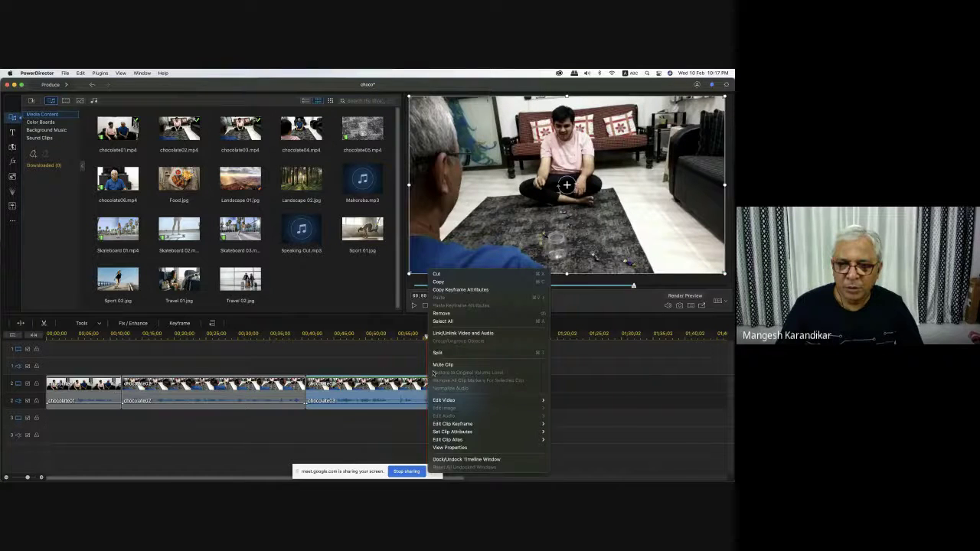
pyautogui.click(439, 353)
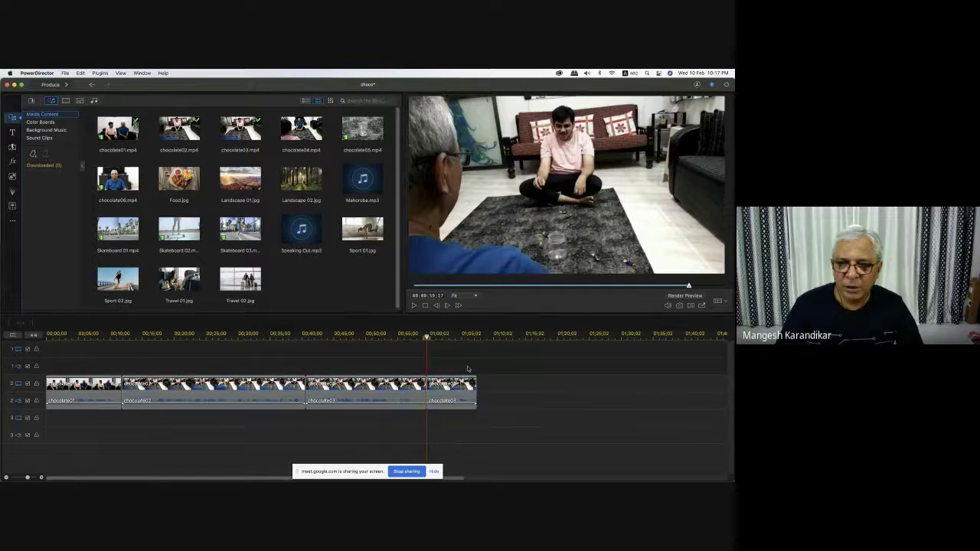
pyautogui.press('Delete')
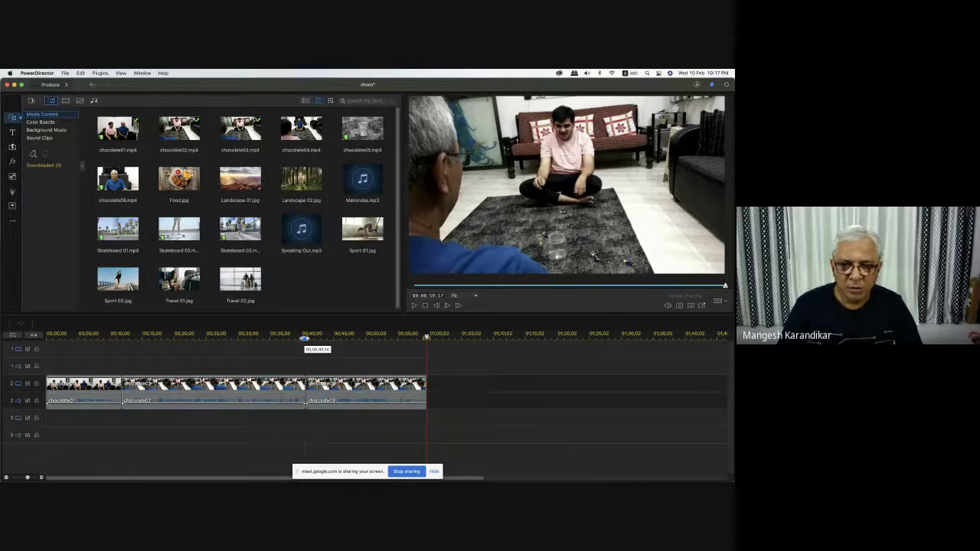
# Step: Go back into chocolate02, play from about 00;00;27;05 and stop the playhead at 00;00;32;26
pyautogui.click(305, 337)
pyautogui.click(309, 338)
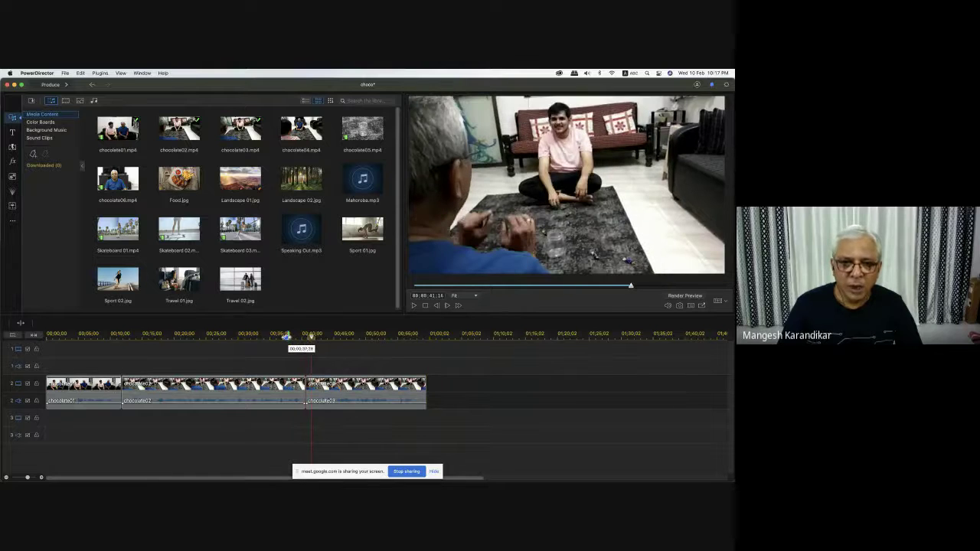
pyautogui.click(284, 337)
pyautogui.click(221, 337)
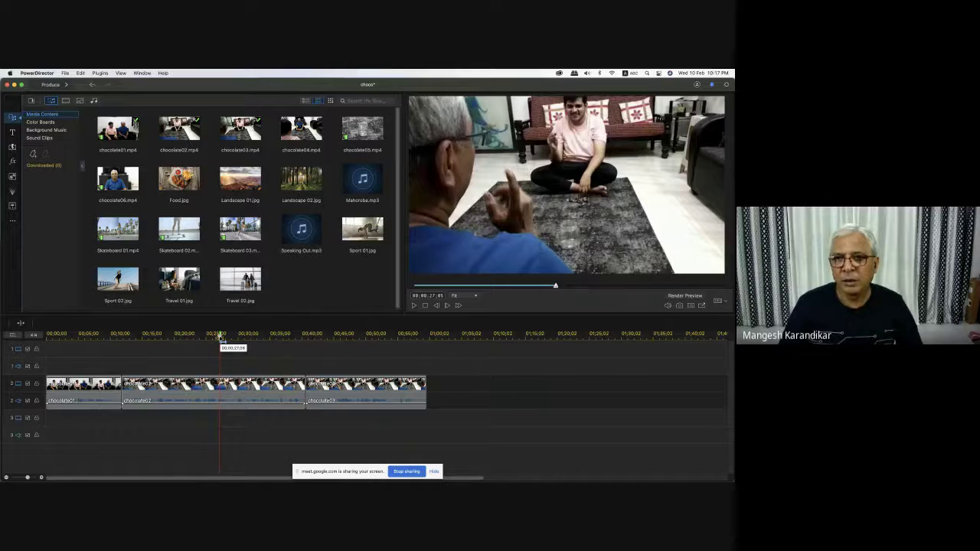
pyautogui.press('space')
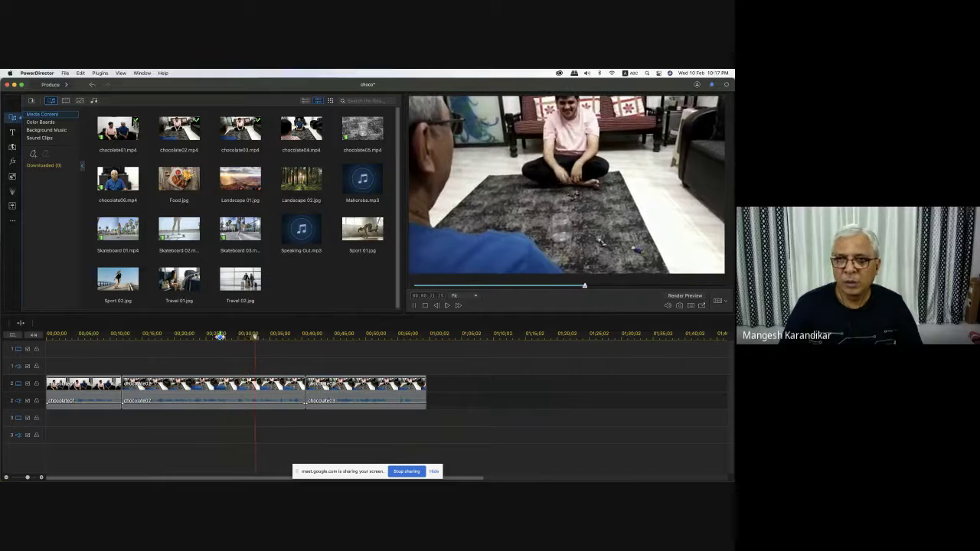
pyautogui.press('space')
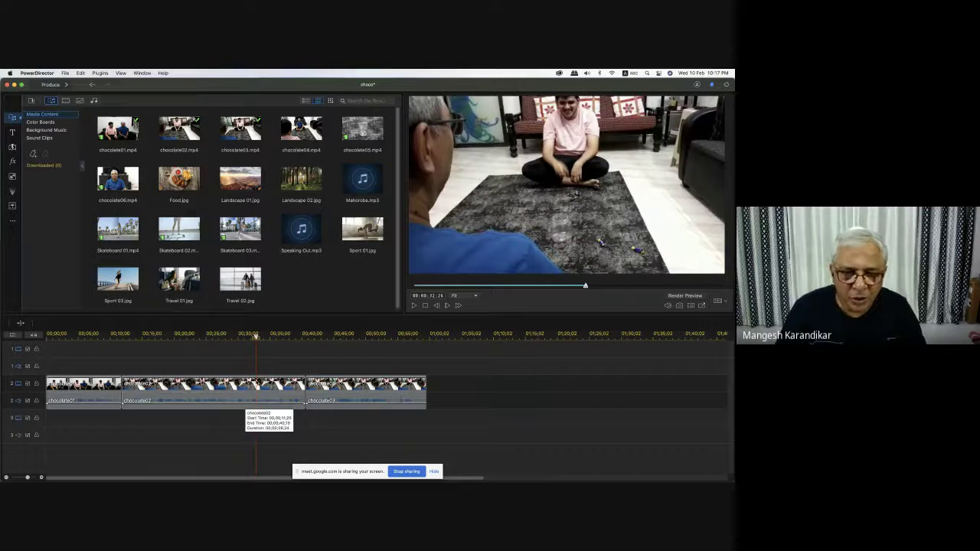
# Step: Split chocolate02 at the playhead and remove the piece after the cut with the Remove and Fill Gap option
pyautogui.rightClick(256, 392)
pyautogui.click(266, 352)
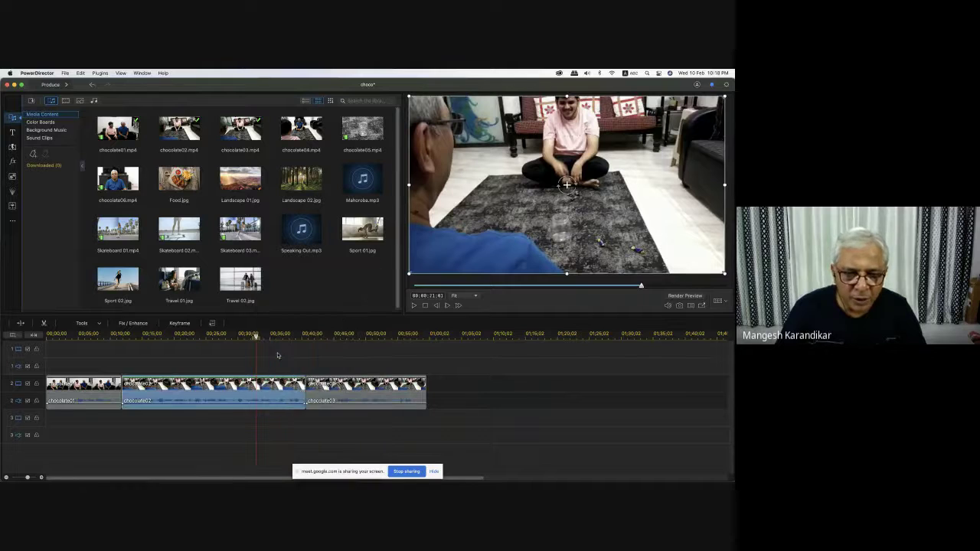
pyautogui.press('Delete')
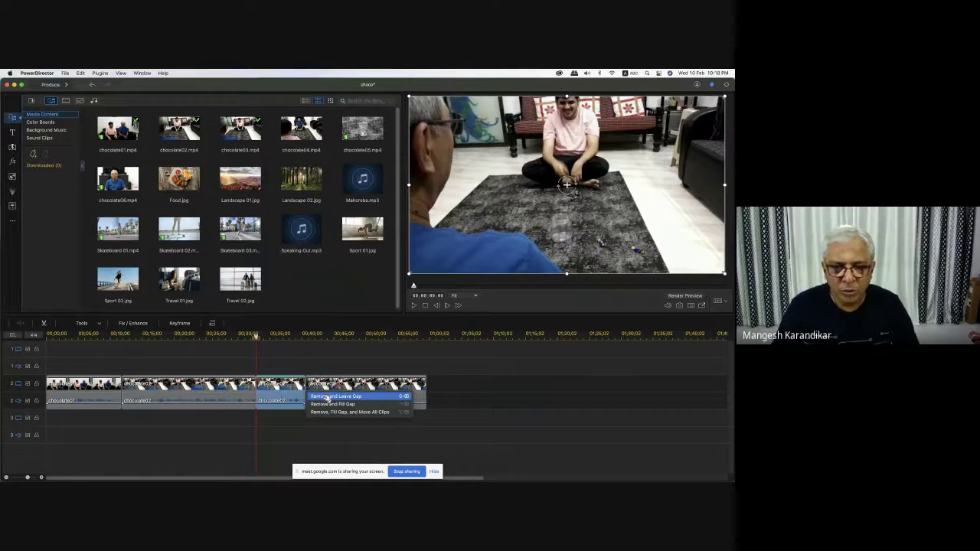
pyautogui.click(324, 352)
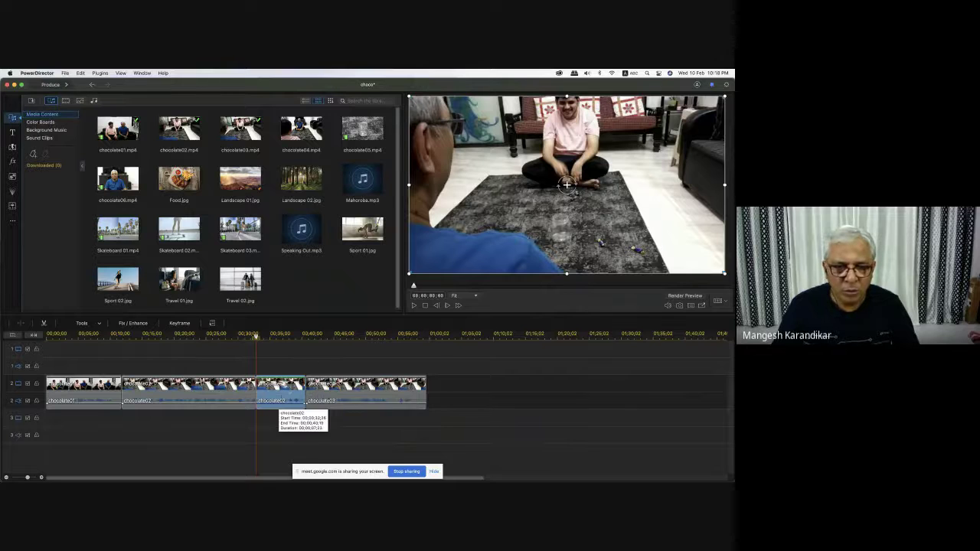
pyautogui.press('Delete')
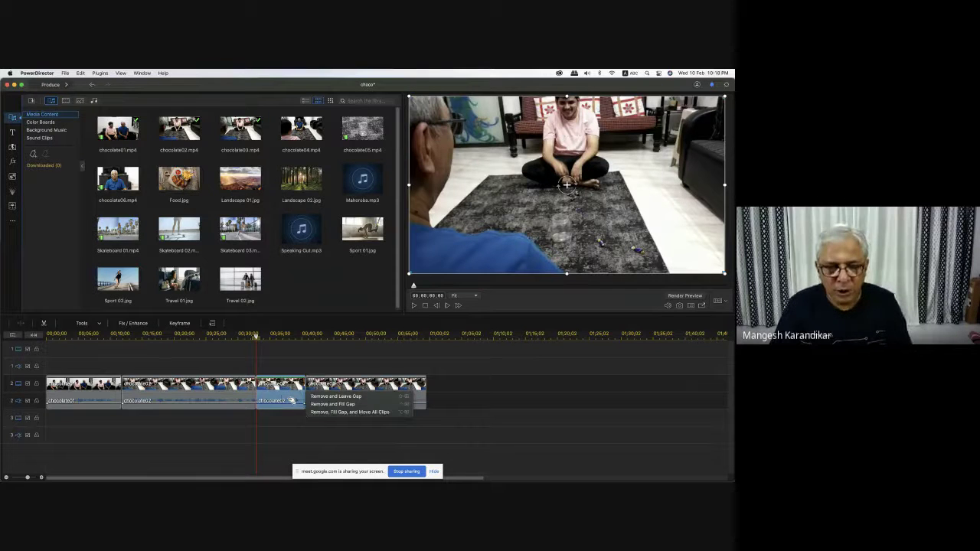
pyautogui.click(334, 405)
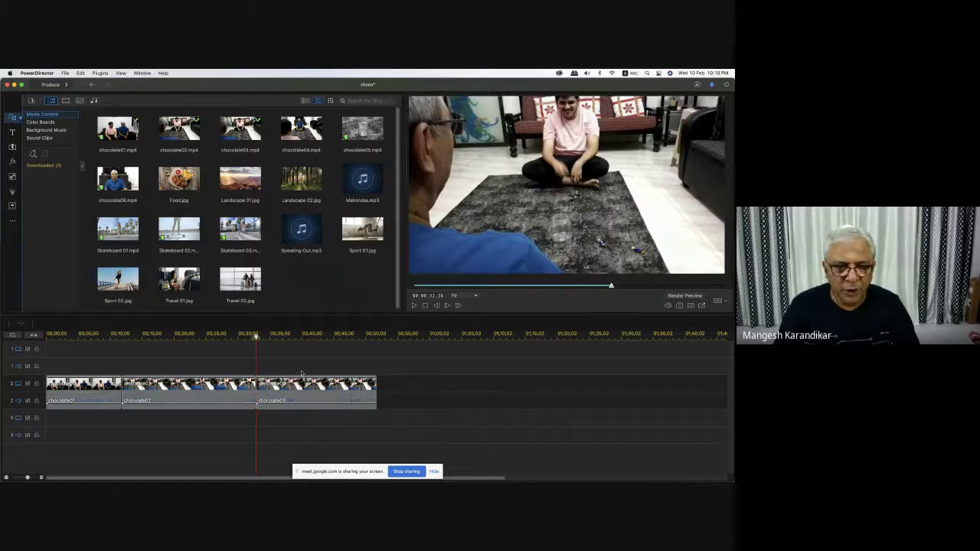
# Step: Play the timeline from shortly before the end of chocolate02 into chocolate03 to check the join
pyautogui.click(236, 337)
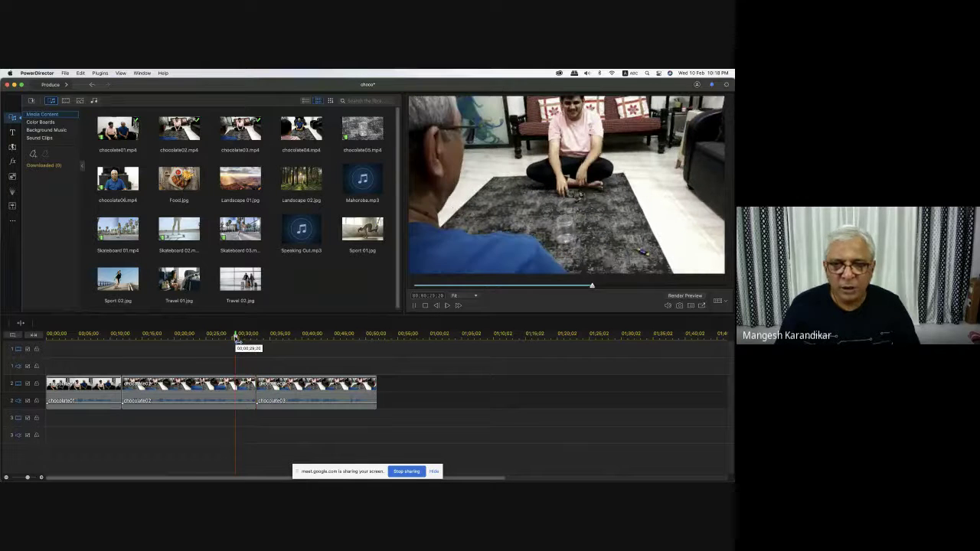
pyautogui.press('space')
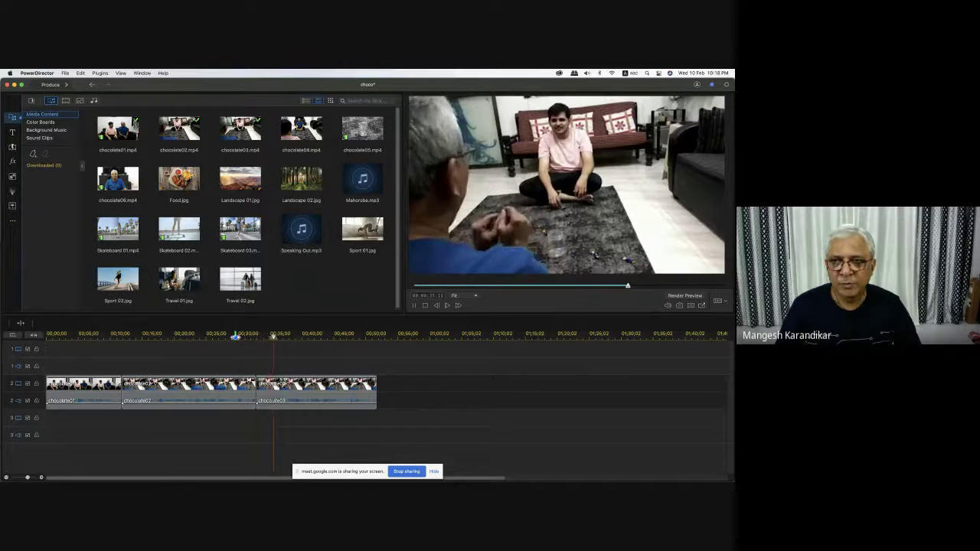
pyautogui.press('space')
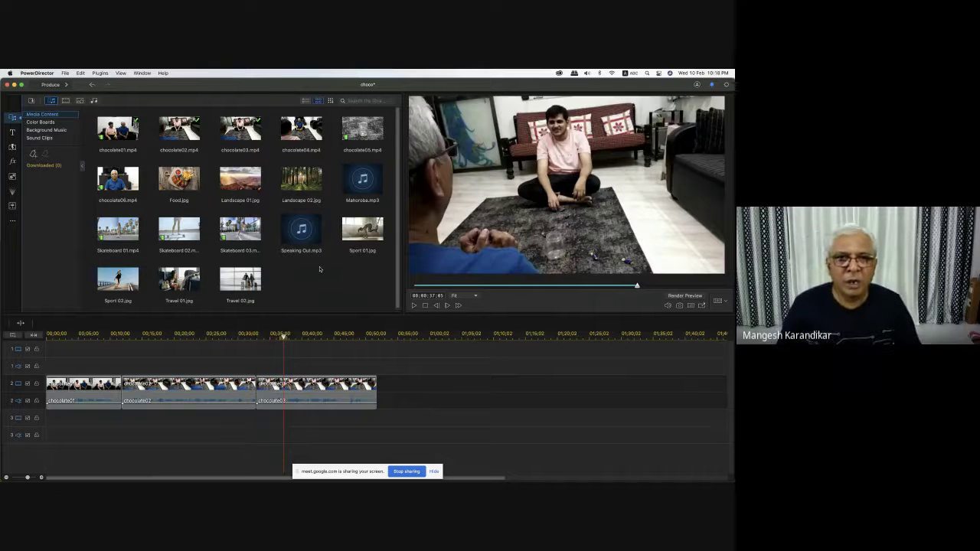
# Step: Add chocolate05.mp4 directly after chocolate03 and play it from its start until the chocolate drops into the jar
pyautogui.moveTo(363, 129); pyautogui.dragTo(378, 395)
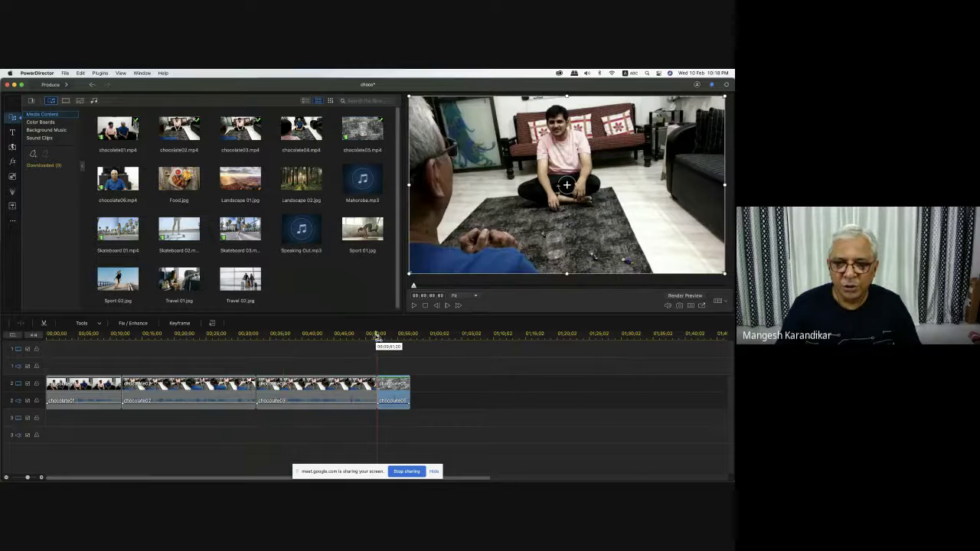
pyautogui.click(377, 338)
pyautogui.press('space')
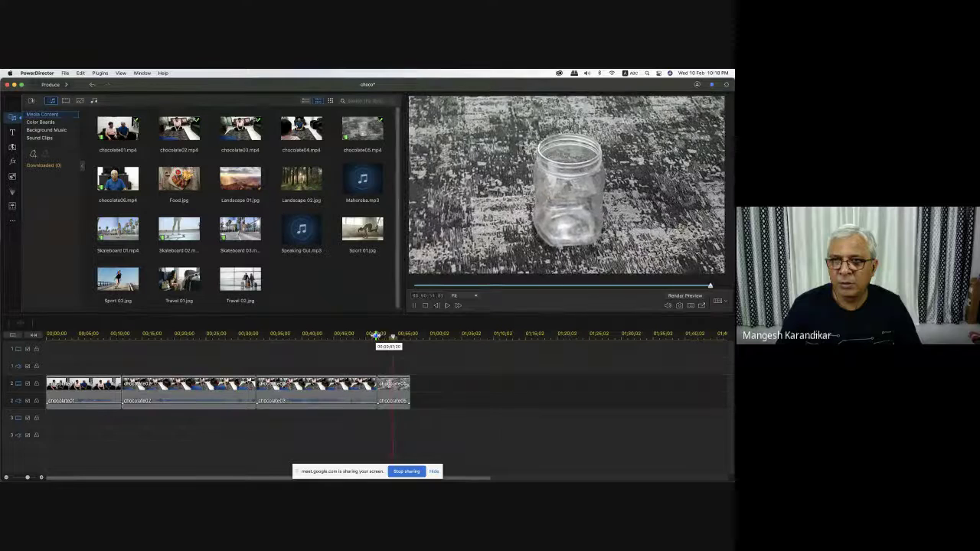
pyautogui.press('space')
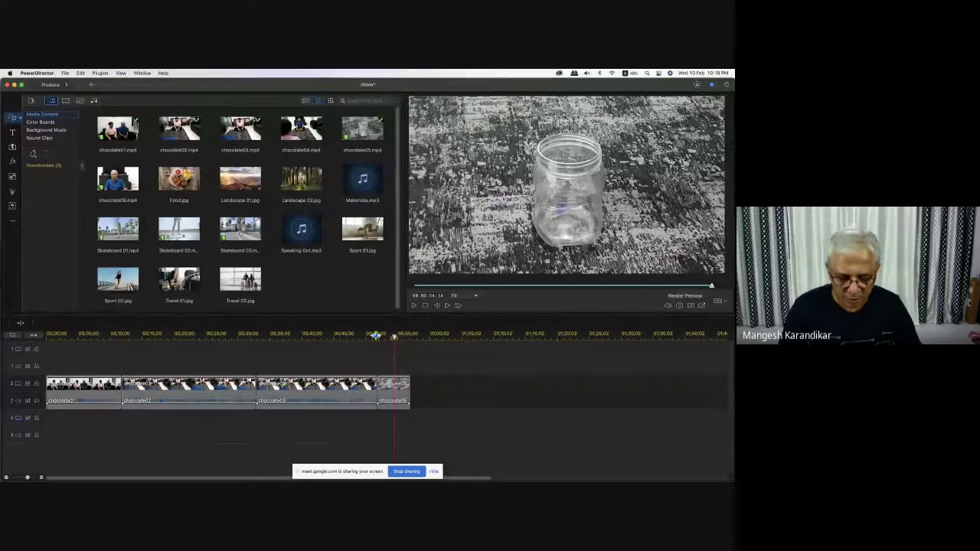
# Step: Move the playhead frame by frame through the chocolate's fall into the jar and stop at 00;00;55;09
pyautogui.press('Left')
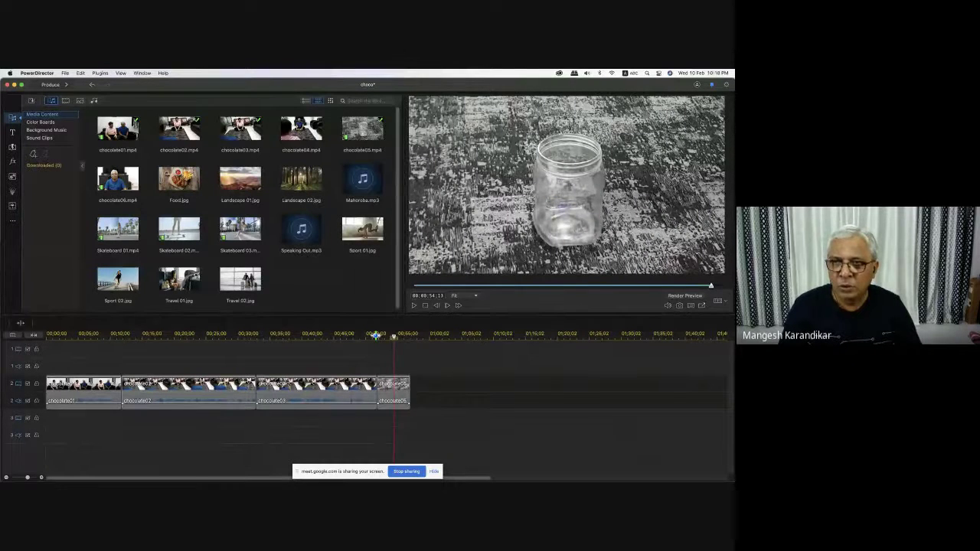
pyautogui.press('Right')
pyautogui.press('Right')
pyautogui.press('Right')
pyautogui.press('Right')
pyautogui.press('Right')
pyautogui.press('Right')
pyautogui.press('Right')
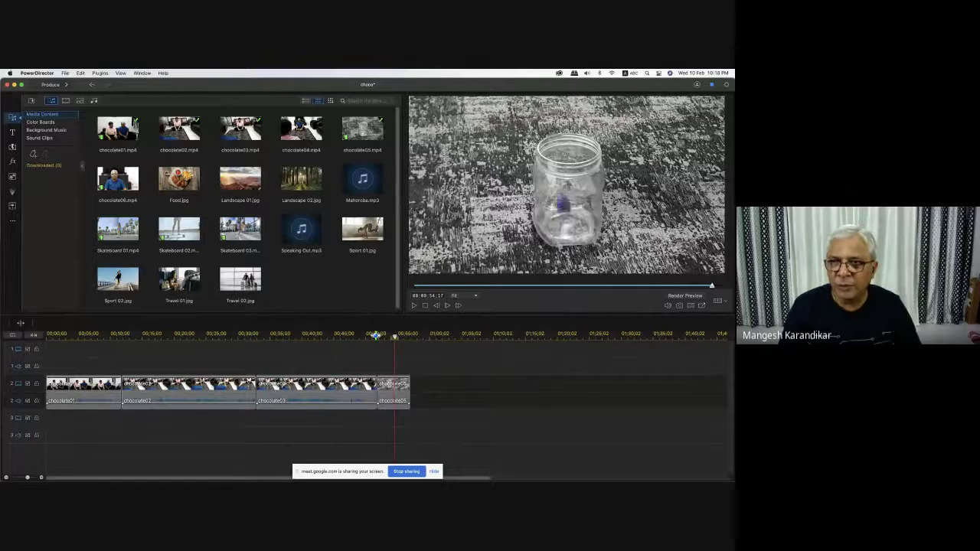
pyautogui.press('Right')
pyautogui.press('Right')
pyautogui.press('Right')
pyautogui.press('Right')
pyautogui.press('Right')
pyautogui.press('Right')
pyautogui.press('Right')
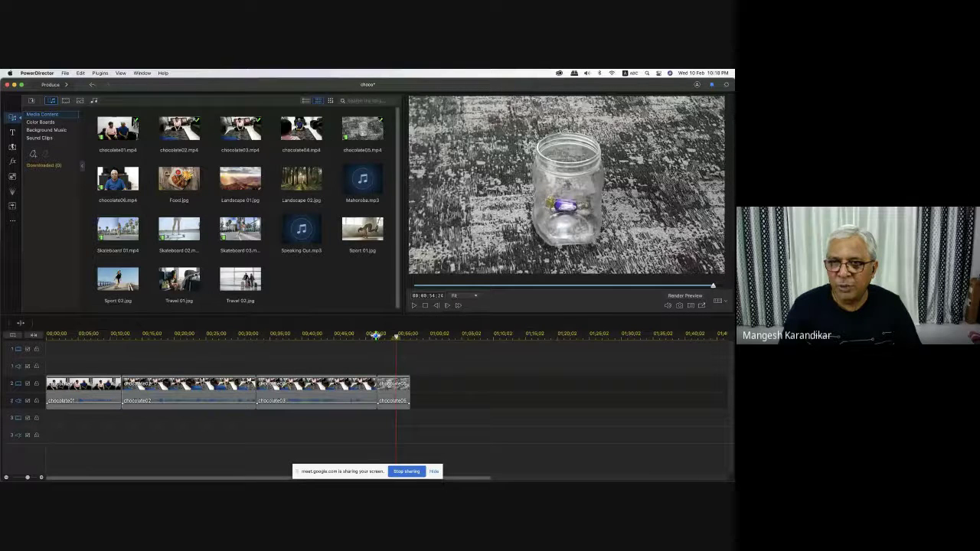
pyautogui.press('Right')
pyautogui.press('Right')
pyautogui.press('Right')
pyautogui.press('Right')
pyautogui.press('Right')
pyautogui.press('Right')
pyautogui.press('Right')
pyautogui.press('Right')
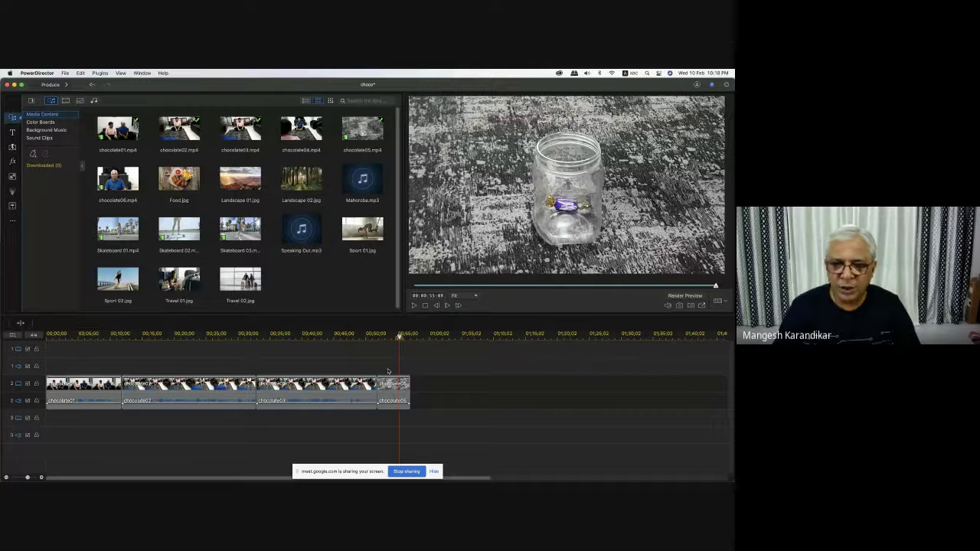
# Step: Trim the end of chocolate05 back to the playhead and replay the clip from near its start
pyautogui.click(409, 385)
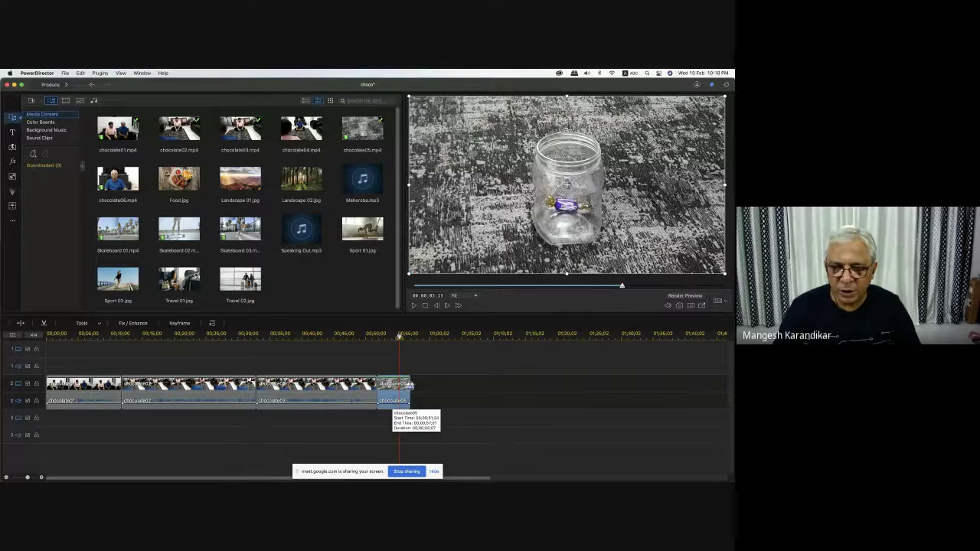
pyautogui.moveTo(409, 385)
pyautogui.mouseDown()
pyautogui.moveTo(418, 385)
pyautogui.moveTo(400, 385)
pyautogui.mouseUp()
pyautogui.click(381, 336)
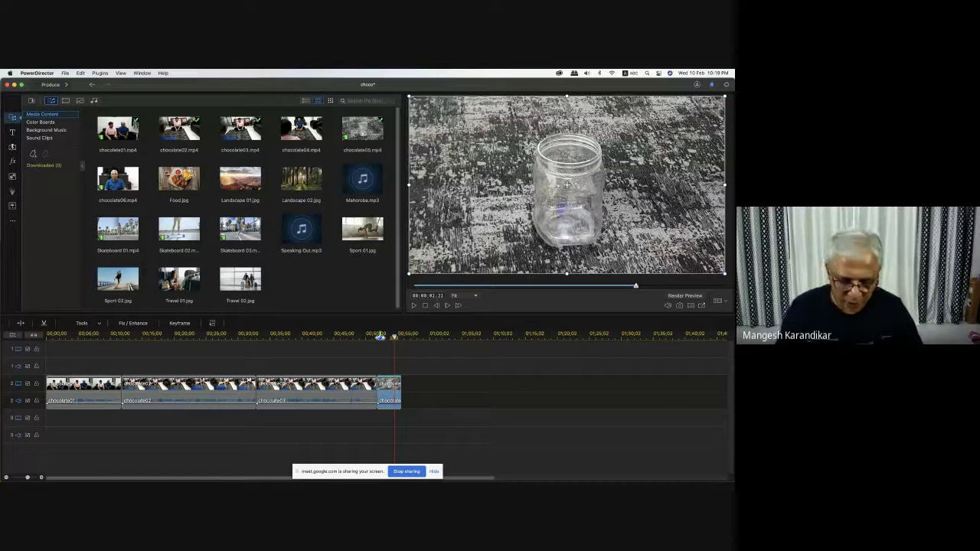
# Step: Split chocolate05 shortly before the chocolate falls into view, then remove its opening section and close the gap
pyautogui.press('Left')
pyautogui.press('Left')
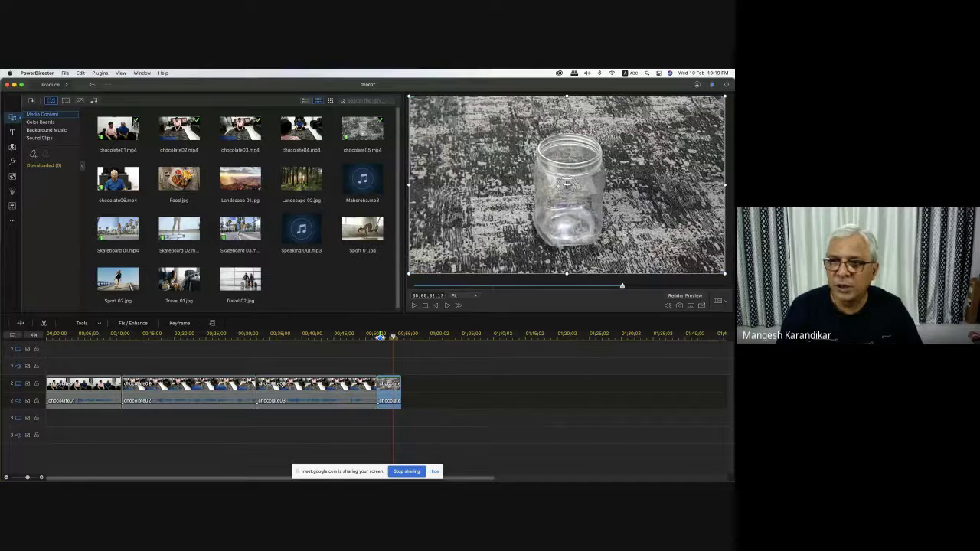
pyautogui.press('Left')
pyautogui.press('Left')
pyautogui.press('Left')
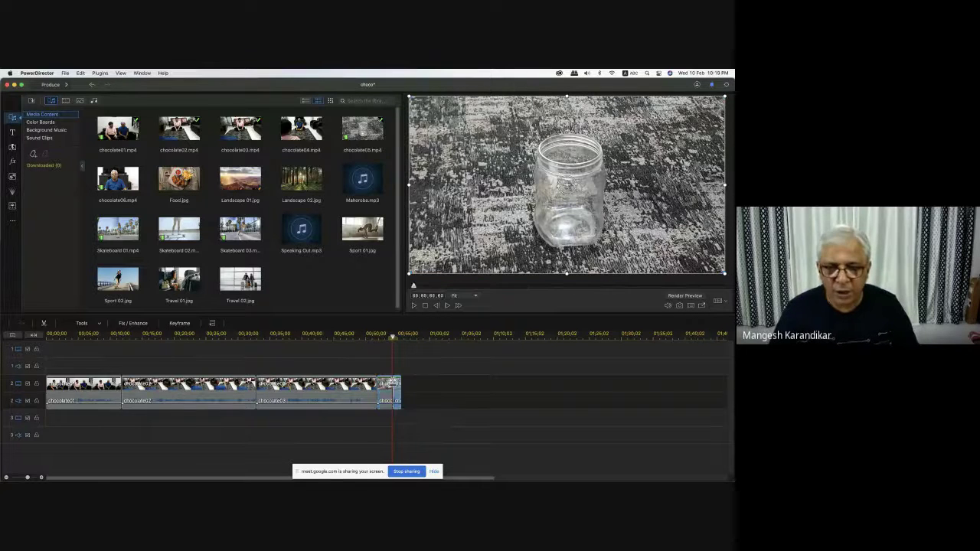
pyautogui.moveTo(395, 383); pyautogui.dragTo(391, 383)
pyautogui.press('Delete')
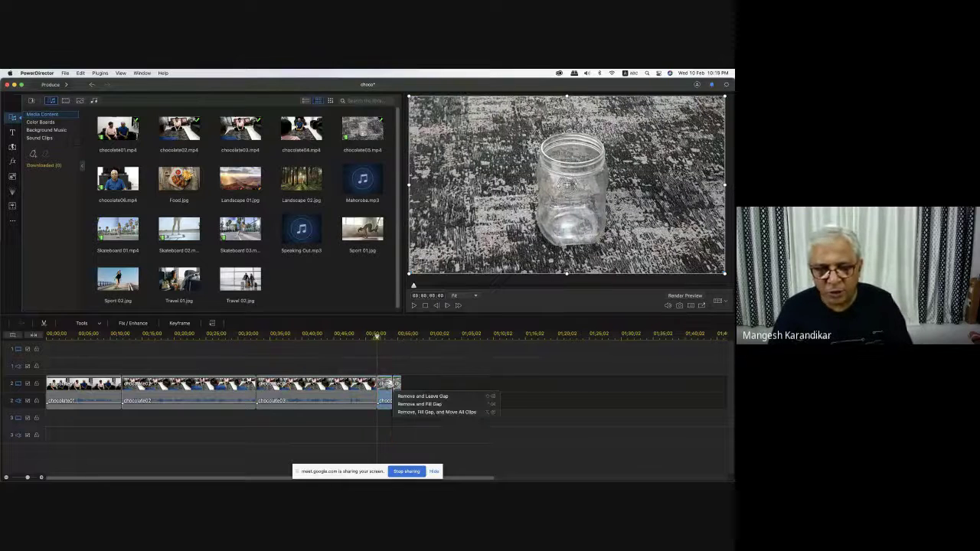
pyautogui.press('Return')
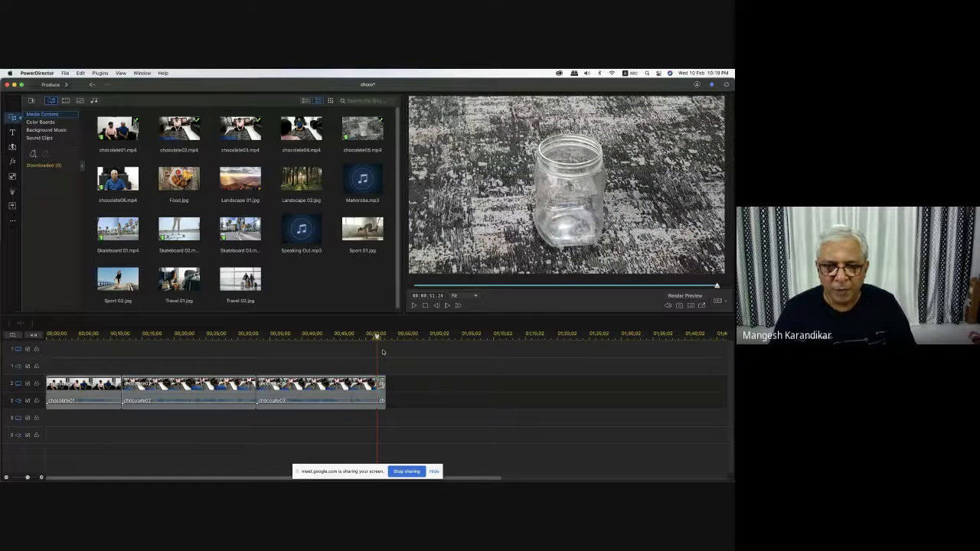
# Step: Play from late in chocolate03 into chocolate05 to check the join, and replay up to 00;00;51;20
pyautogui.click(356, 337)
pyautogui.press('space')
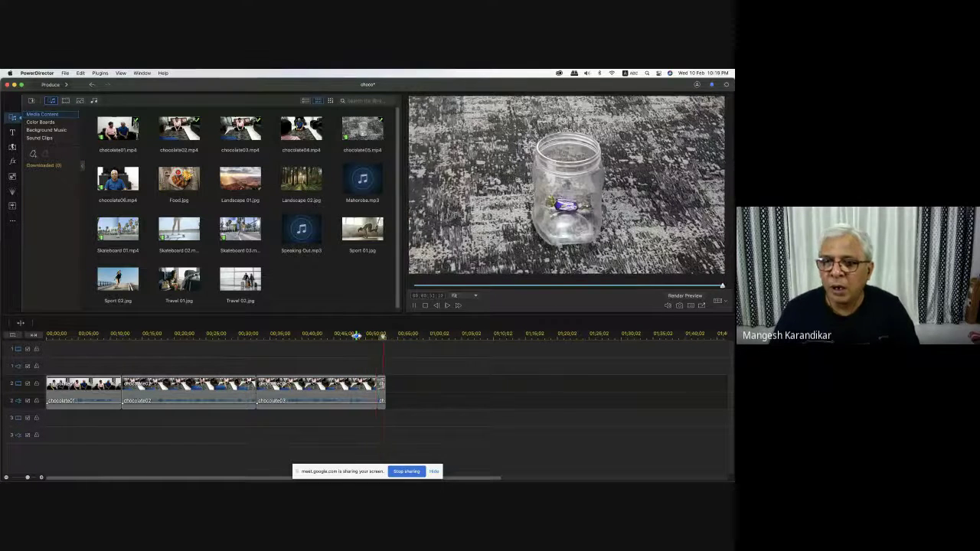
pyautogui.click(370, 337)
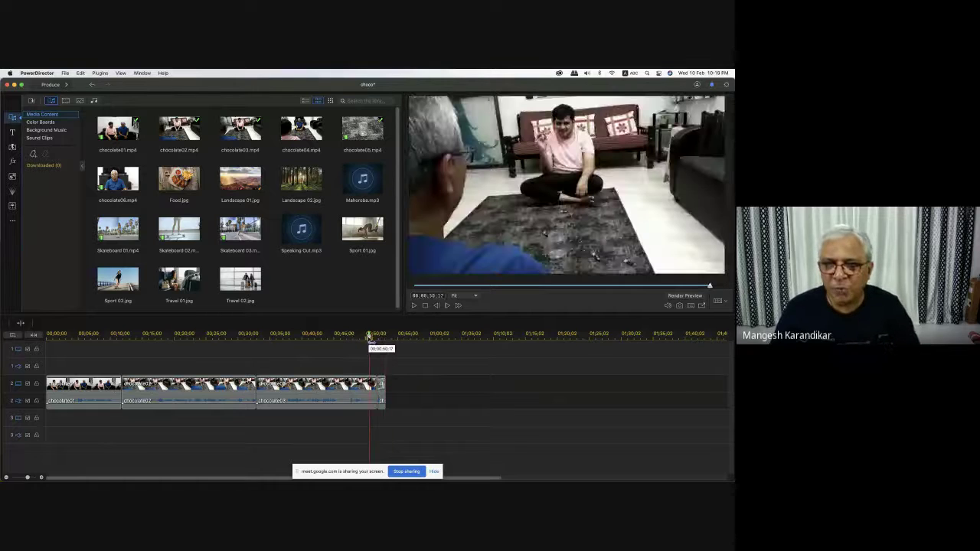
pyautogui.press('space')
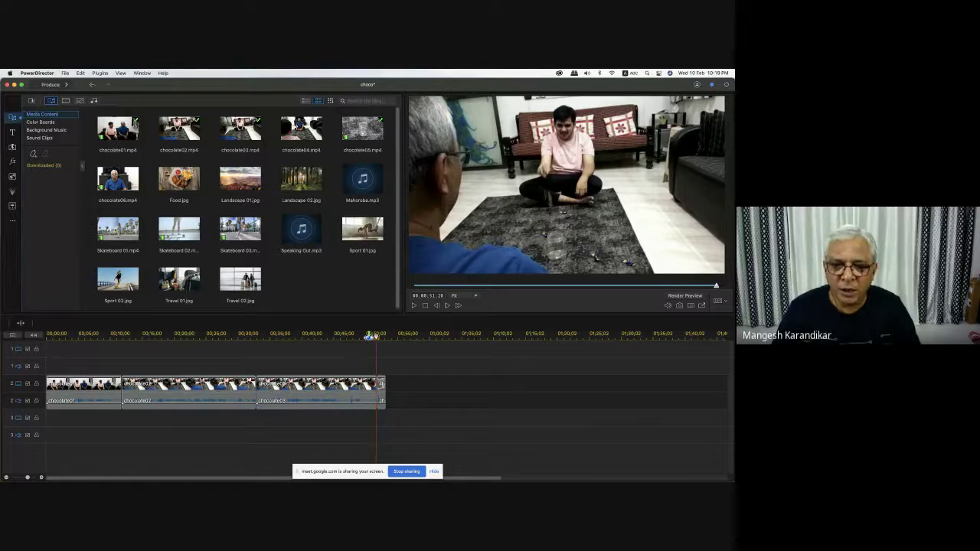
# Step: Split chocolate03 at 00;00;51;20 and remove the short piece after the playhead, closing the gap before chocolate05
pyautogui.click(41, 479)
pyautogui.click(41, 479)
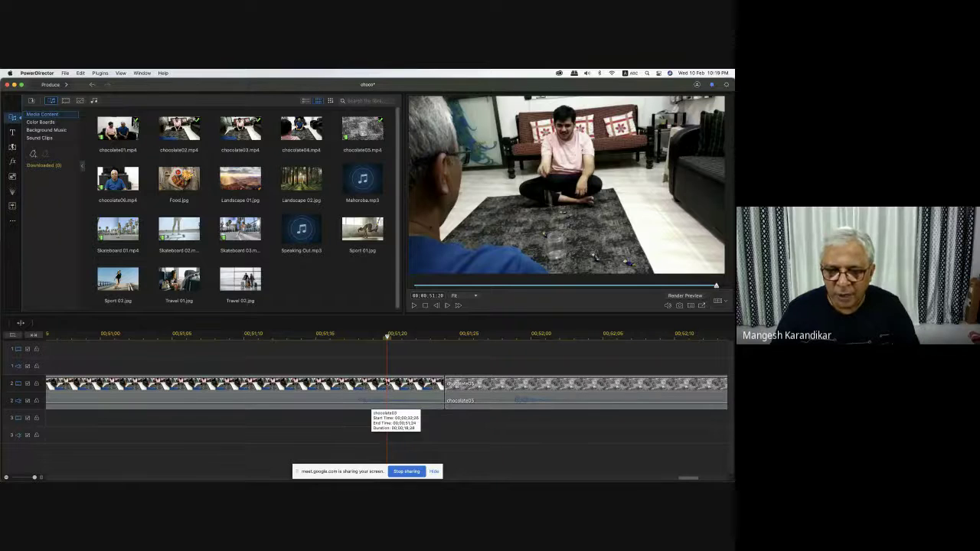
pyautogui.rightClick(388, 402)
pyautogui.click(417, 353)
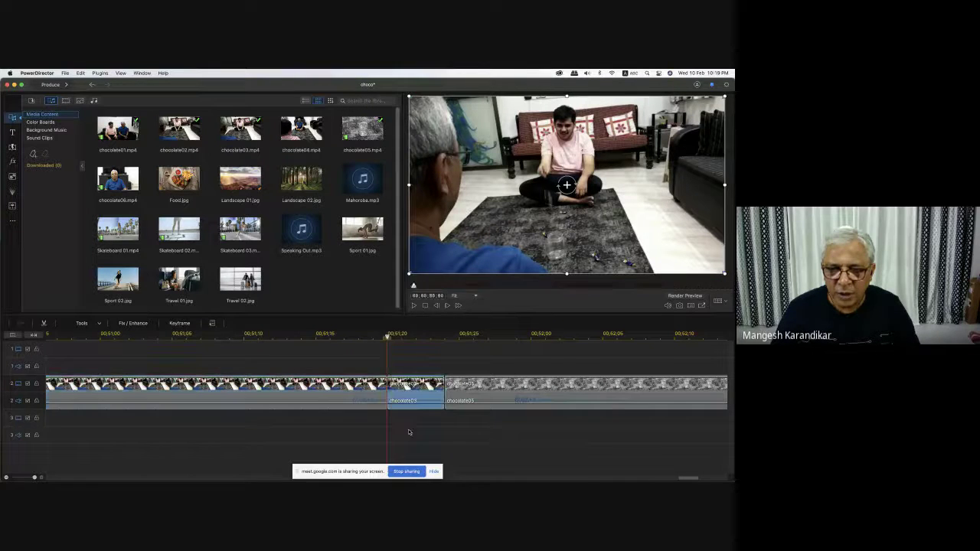
pyautogui.press('Delete')
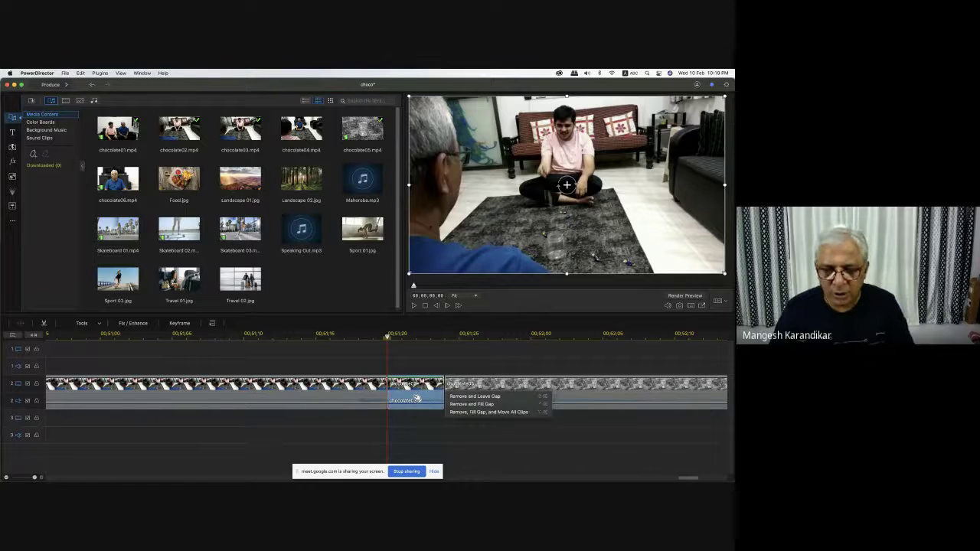
pyautogui.click(430, 397)
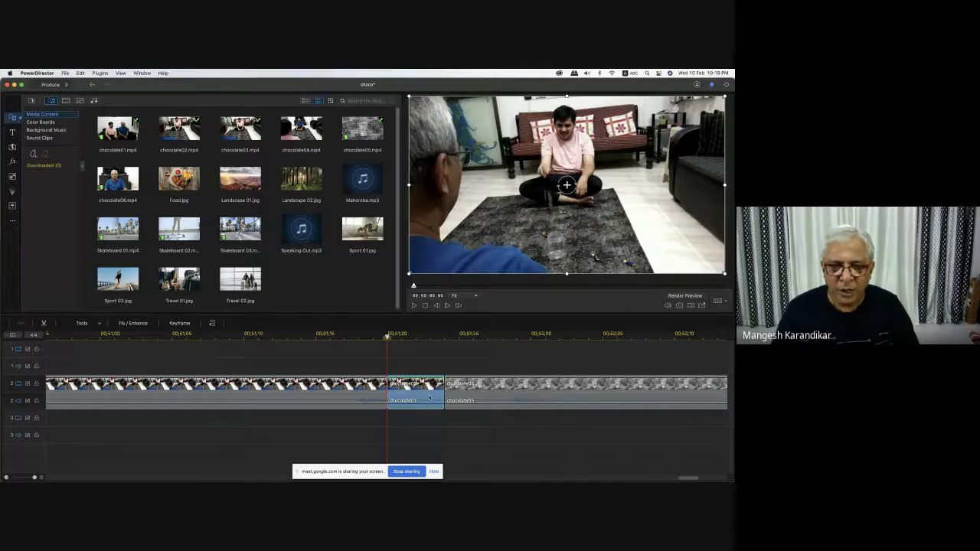
# Step: Replay the shortened join from the last seconds of chocolate03 into chocolate05 until the chocolate lands in the jar
pyautogui.click(258, 335)
pyautogui.press('space')
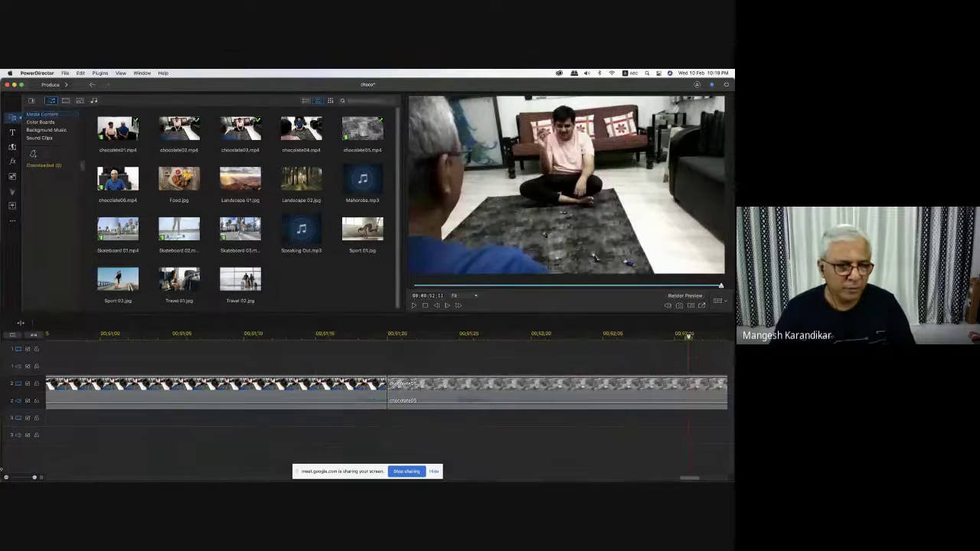
pyautogui.click(6, 477)
pyautogui.click(6, 477)
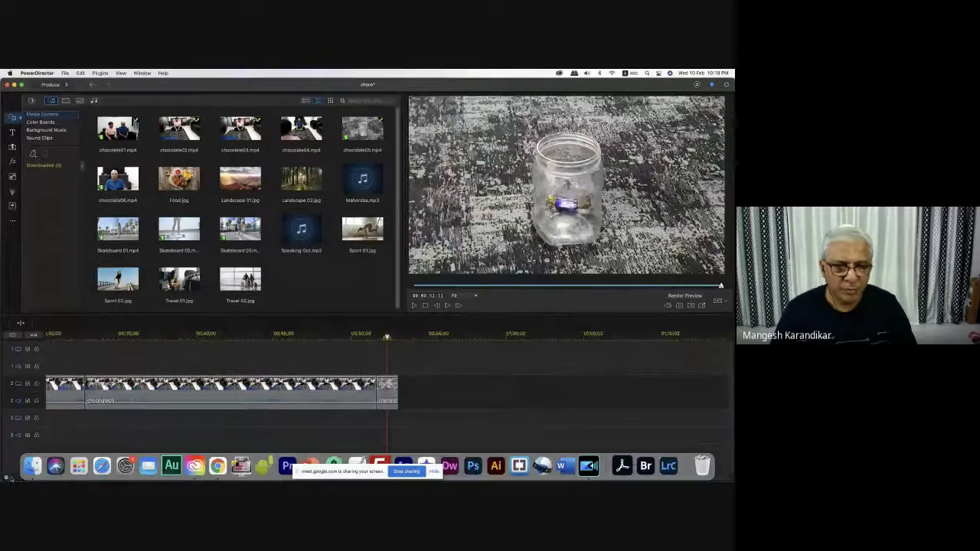
pyautogui.click(347, 335)
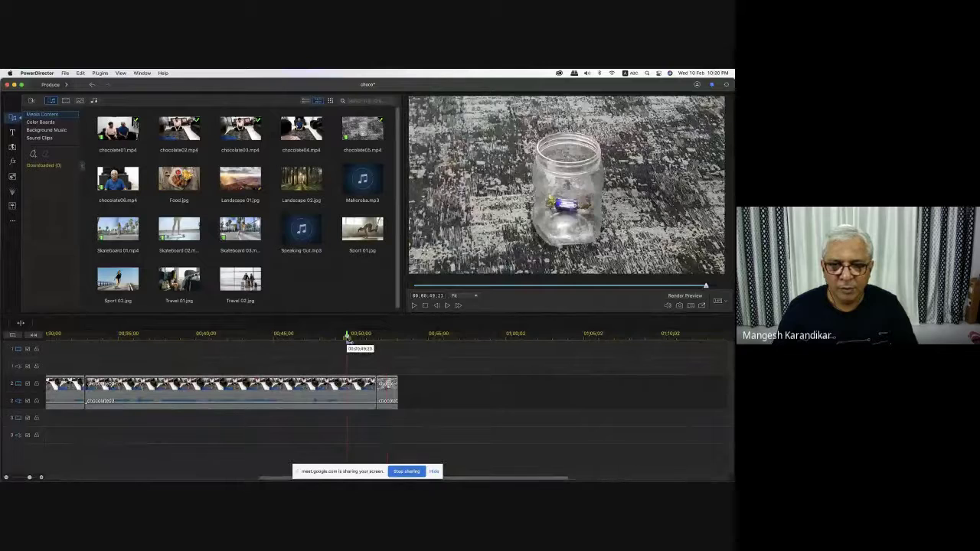
pyautogui.press('space')
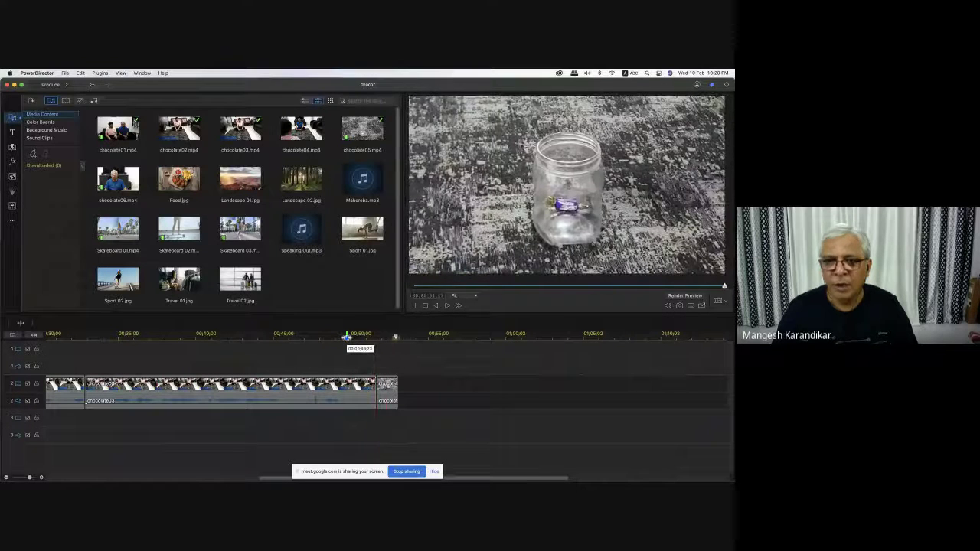
# Step: Return to the start of the timeline, then preview a short stretch in the middle of chocolate02
pyautogui.press('Home')
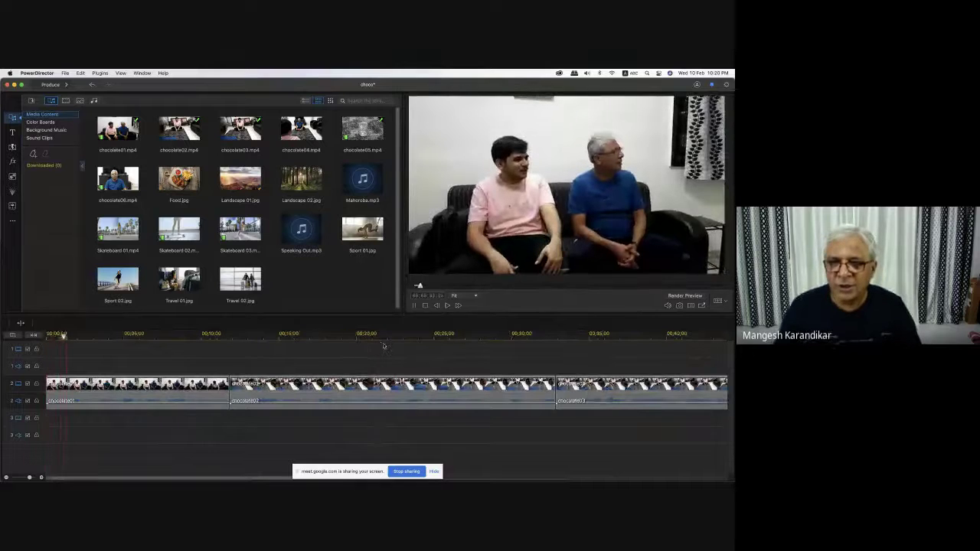
pyautogui.click(318, 335)
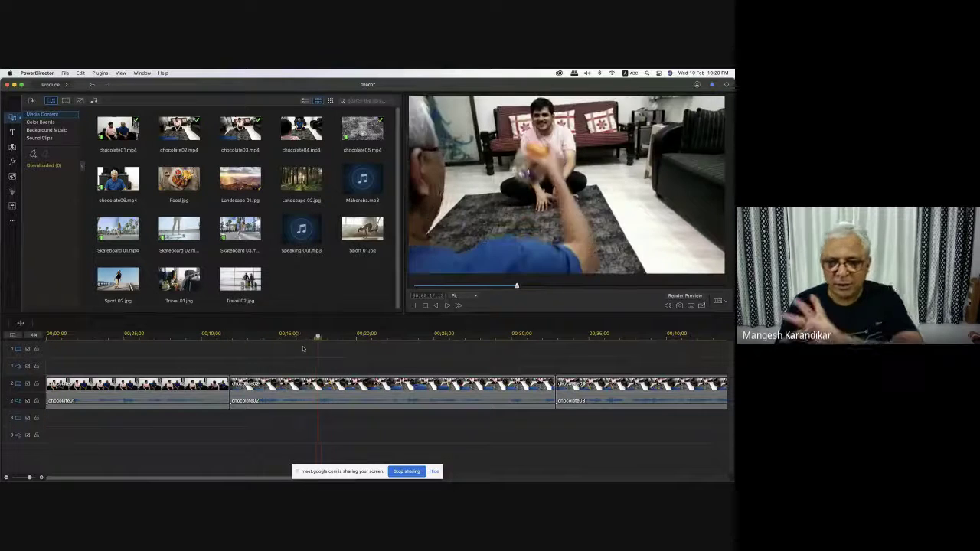
pyautogui.press('space')
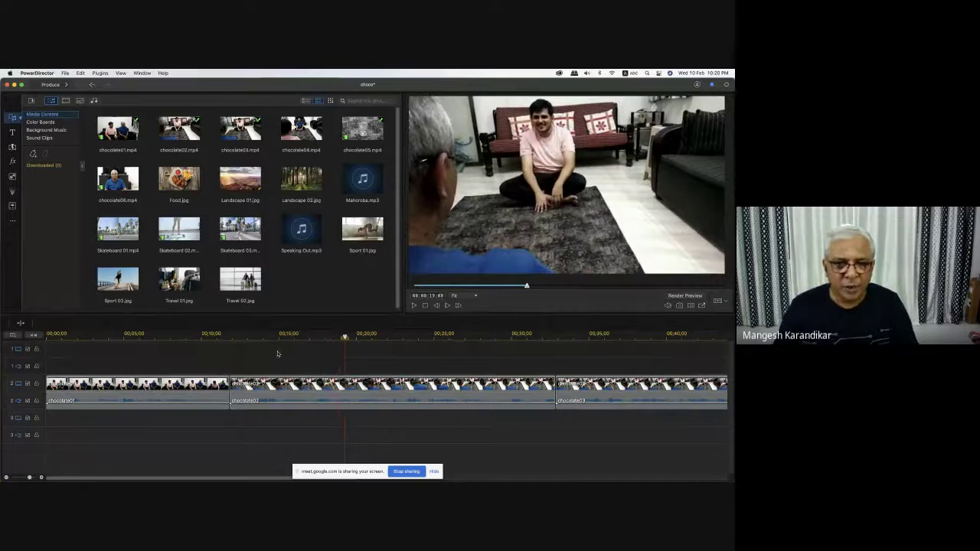
# Step: Play the whole of chocolate01 from the timeline start and stop a few seconds into chocolate02
pyautogui.click(6, 478)
pyautogui.click(6, 477)
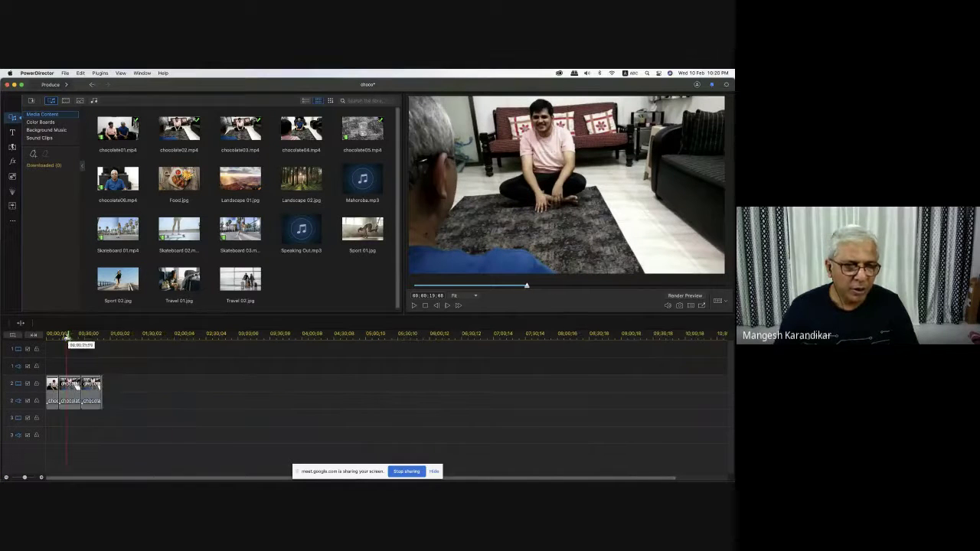
pyautogui.click(65, 336)
pyautogui.scroll(2, 76, 356)
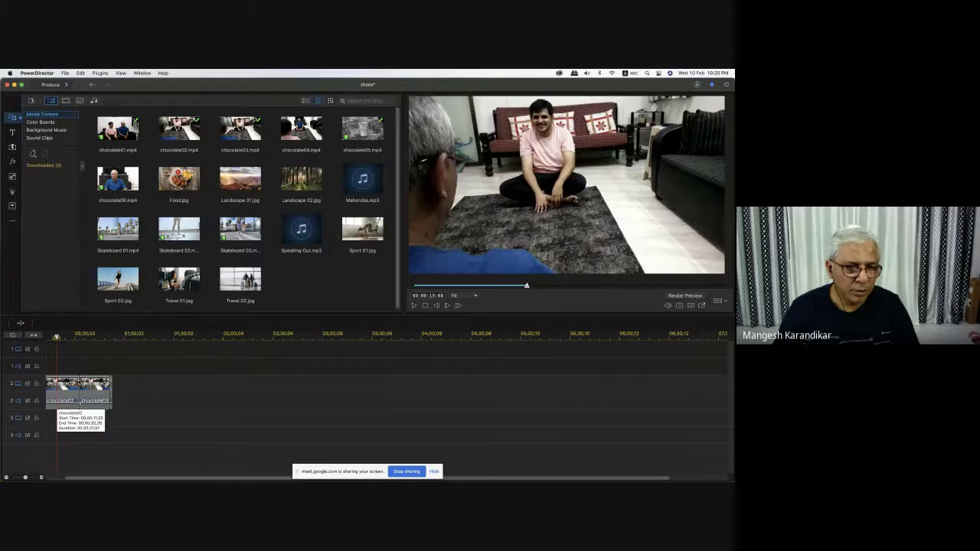
pyautogui.hscroll(-2, 59, 363)
pyautogui.click(47, 335)
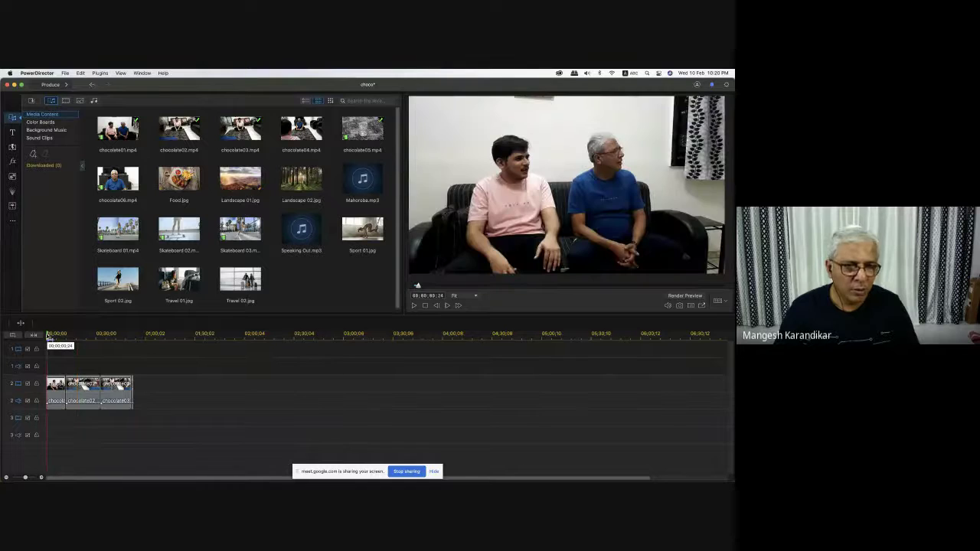
pyautogui.press('space')
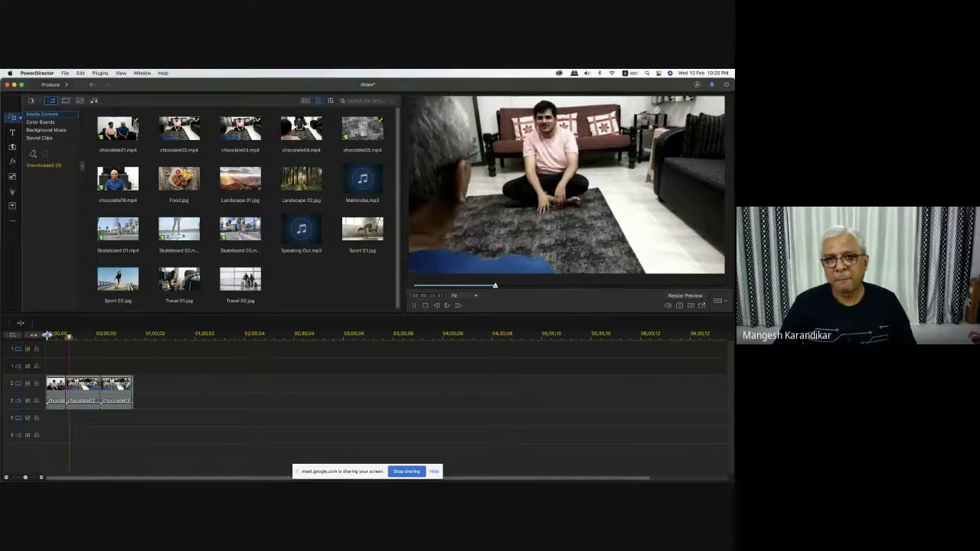
pyautogui.press('space')
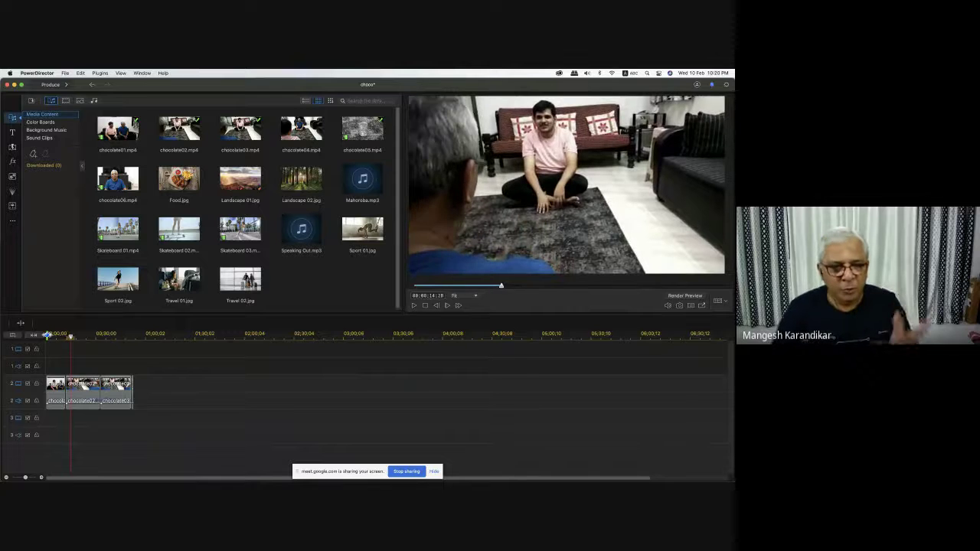
# Step: Split chocolate02 at the playhead and remove its opening seconds, closing the gap after chocolate01
pyautogui.click(41, 479)
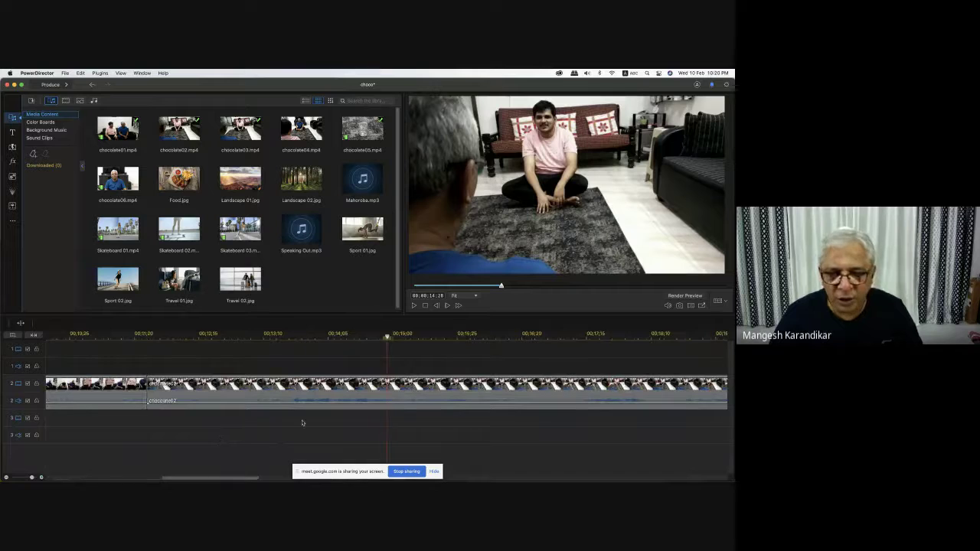
pyautogui.rightClick(389, 383)
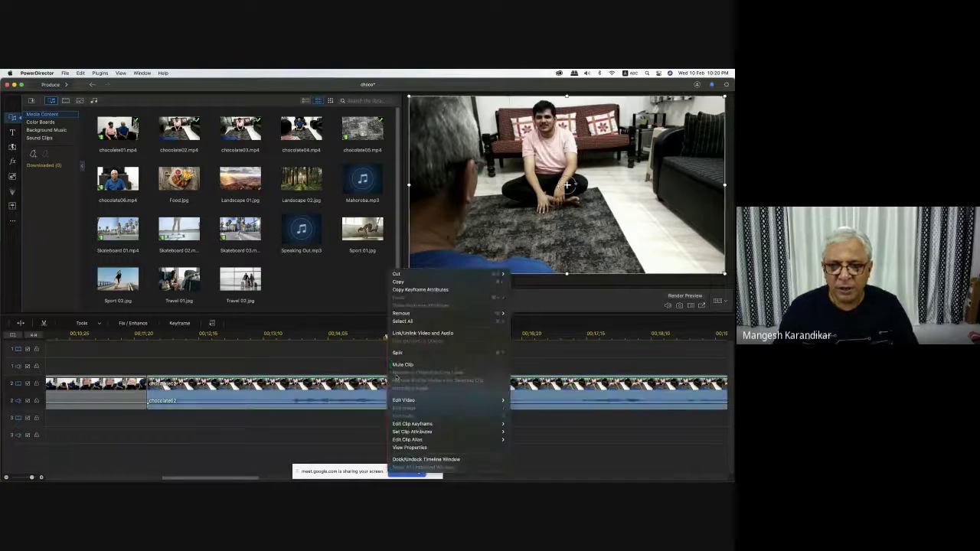
pyautogui.click(398, 352)
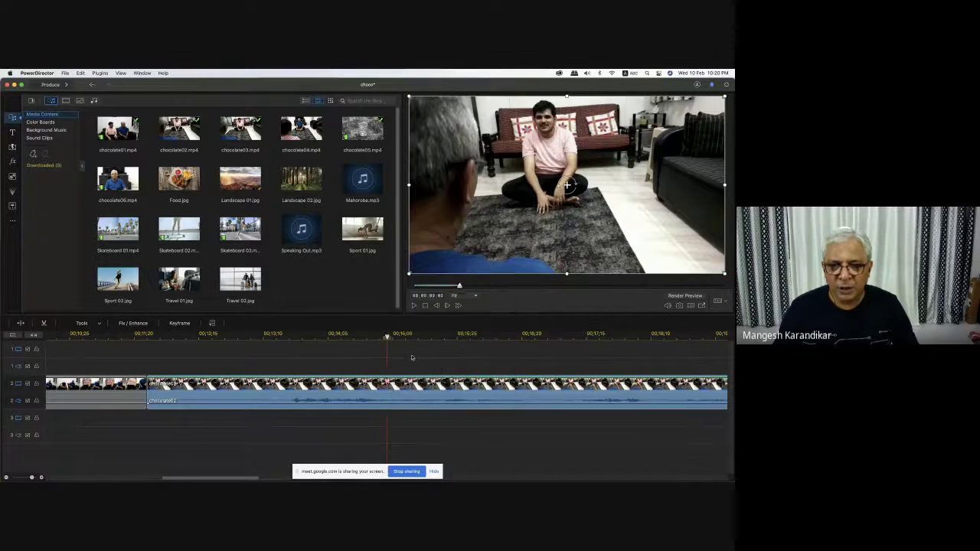
pyautogui.click(346, 387)
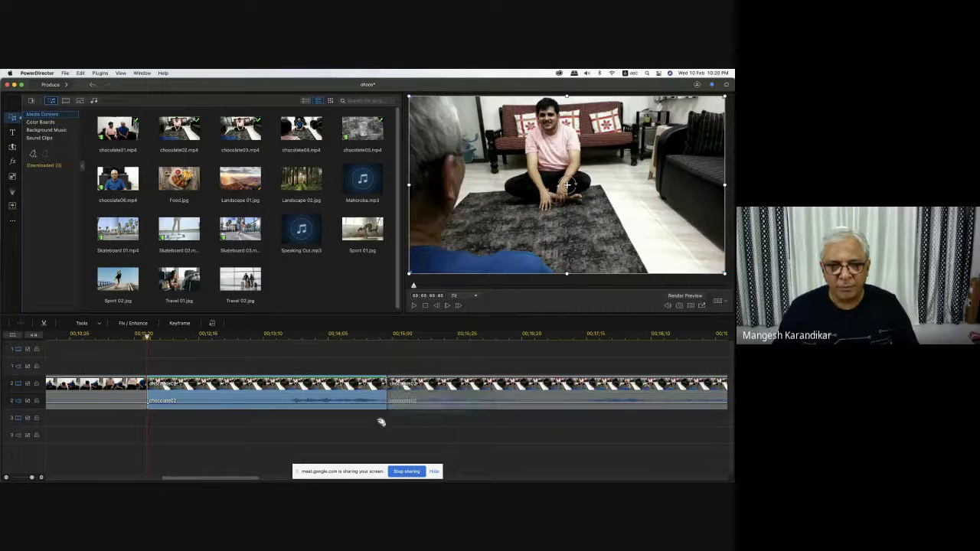
pyautogui.press('Delete')
# Step: Play from 00;00;10;24 near the end of chocolate01 into the shortened chocolate02 to check the join
pyautogui.click(67, 336)
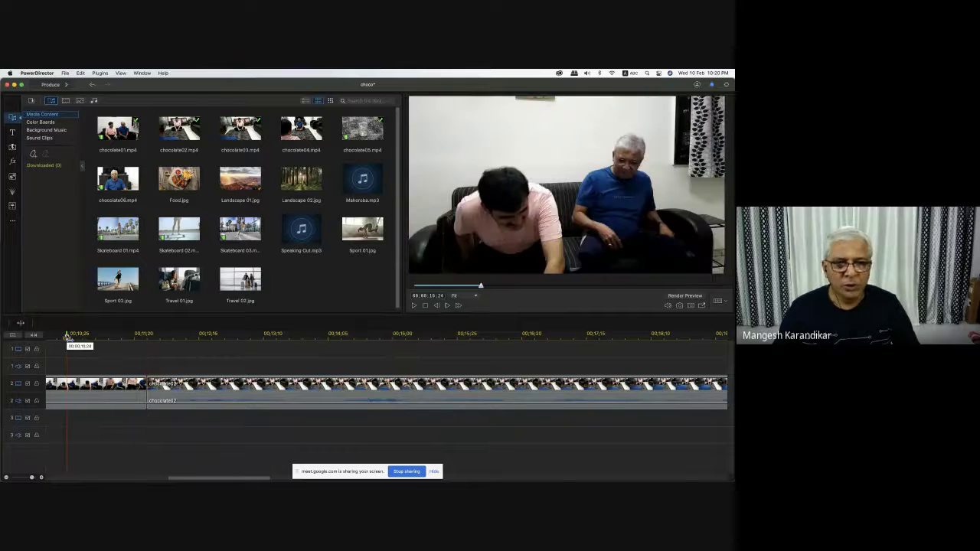
pyautogui.press('space')
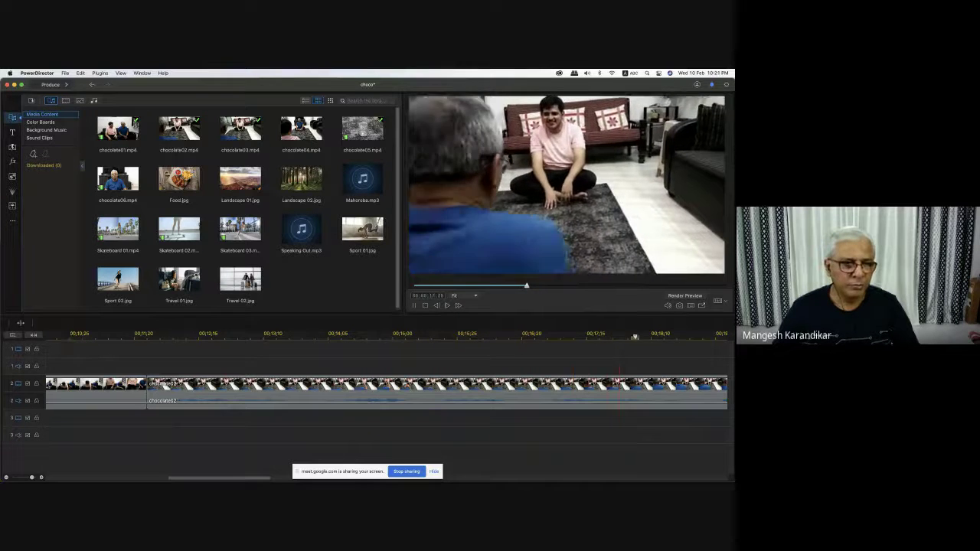
pyautogui.click(6, 478)
pyautogui.click(6, 477)
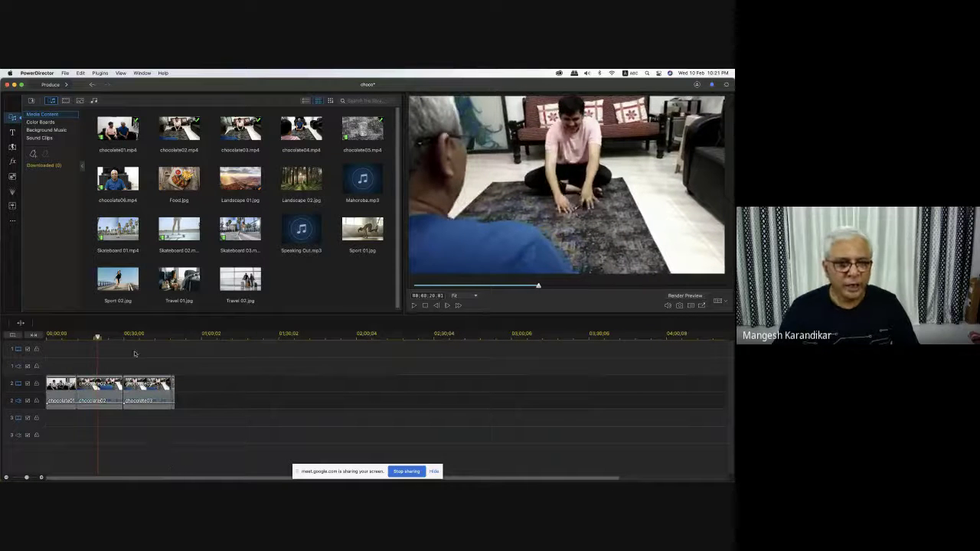
# Step: Cut about two more seconds from the start of chocolate02, close the gap, and replay from late in chocolate01
pyautogui.click(54, 336)
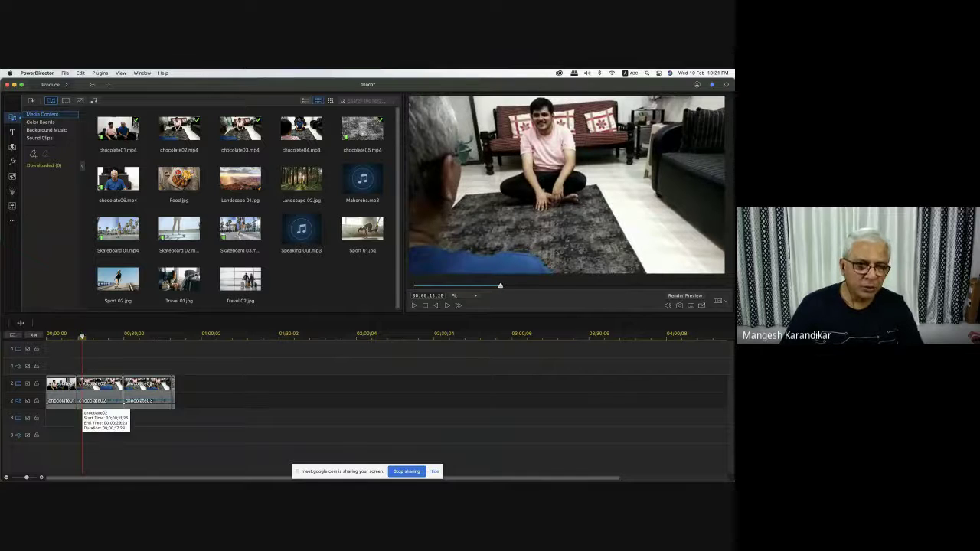
pyautogui.rightClick(82, 405)
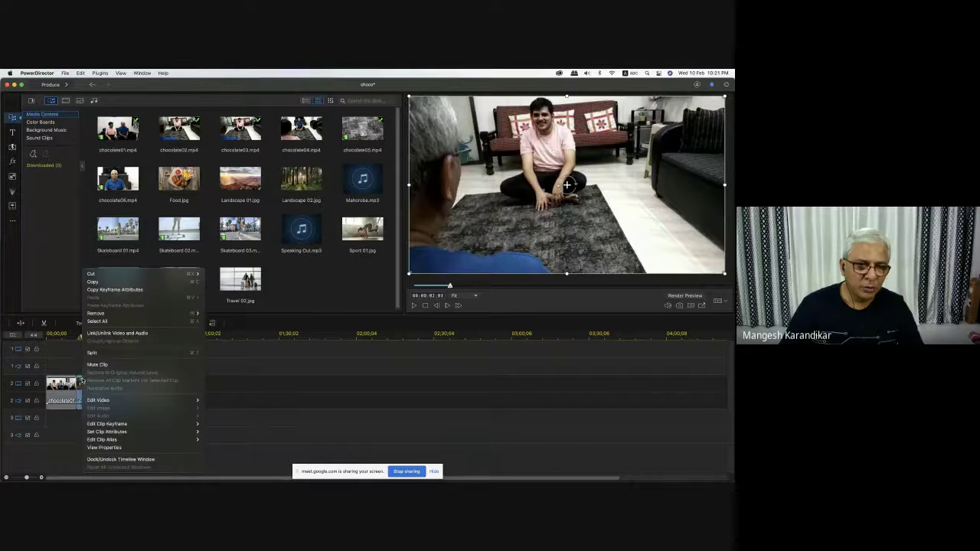
pyautogui.click(101, 358)
pyautogui.click(78, 381)
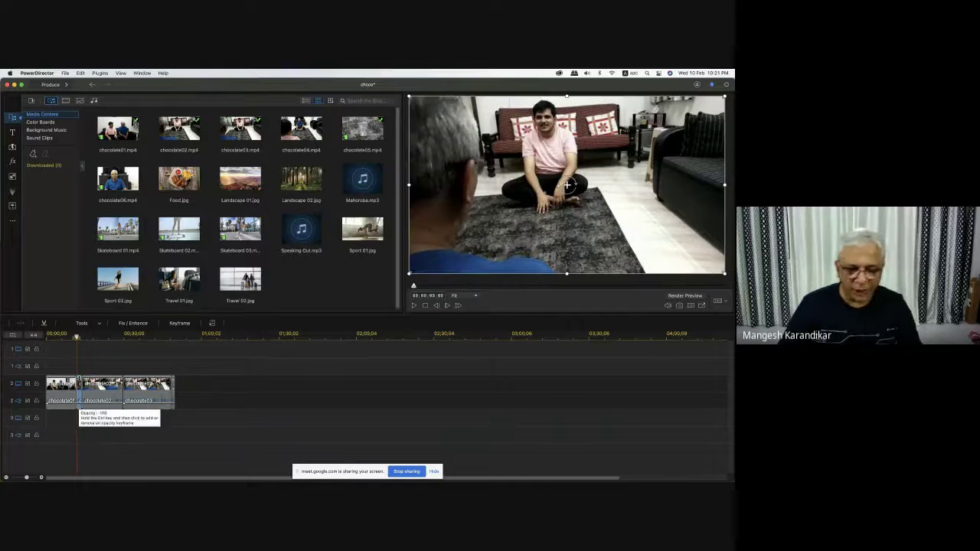
pyautogui.rightClick(79, 387)
pyautogui.click(110, 400)
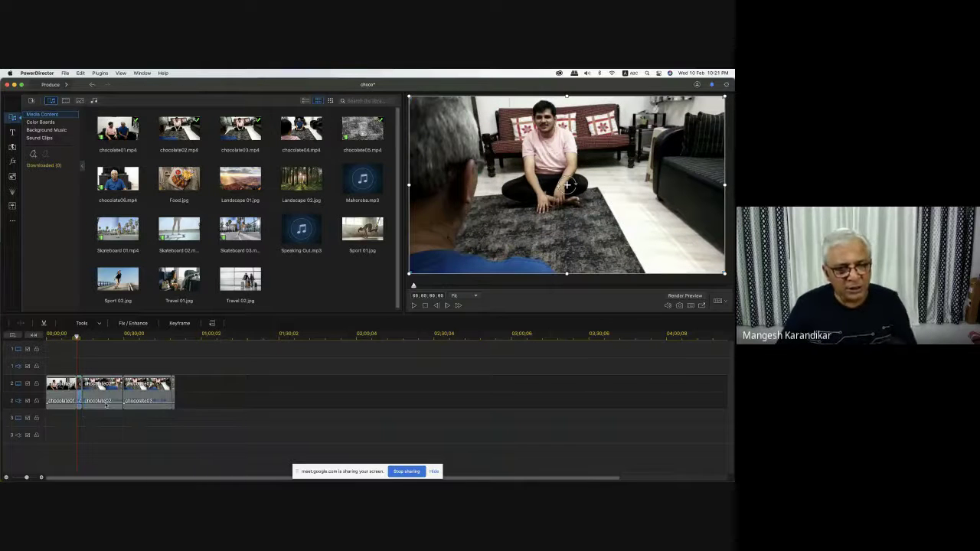
pyautogui.click(70, 340)
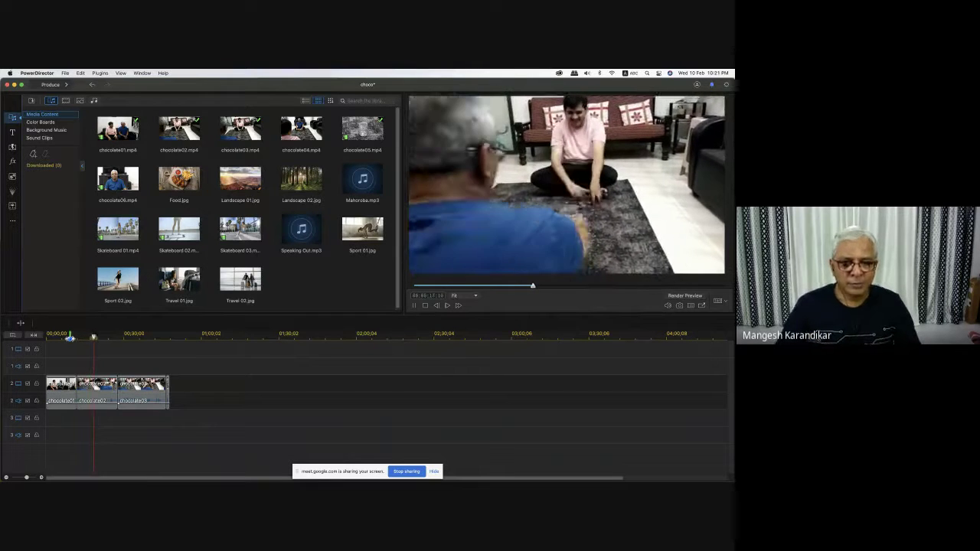
pyautogui.press('super+Tab')
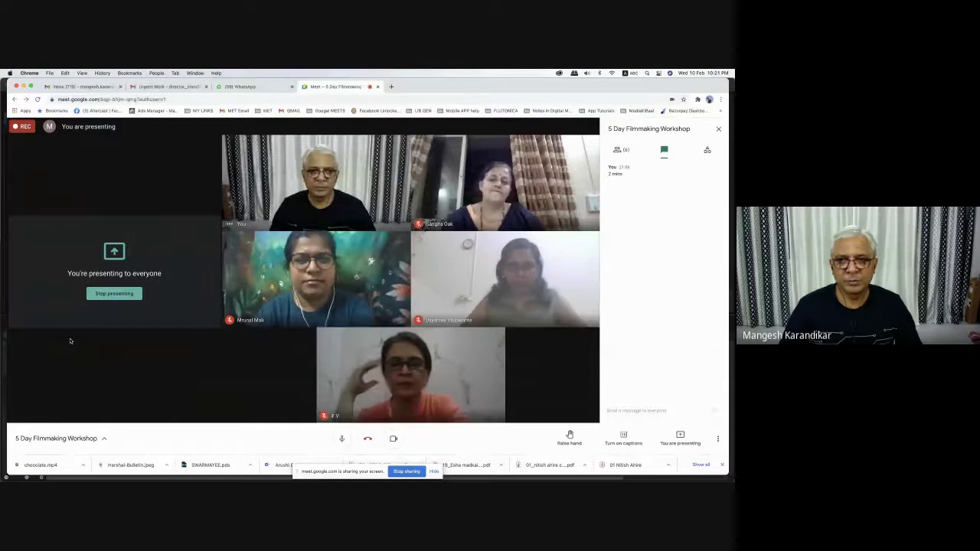
pyautogui.press('super+Tab')
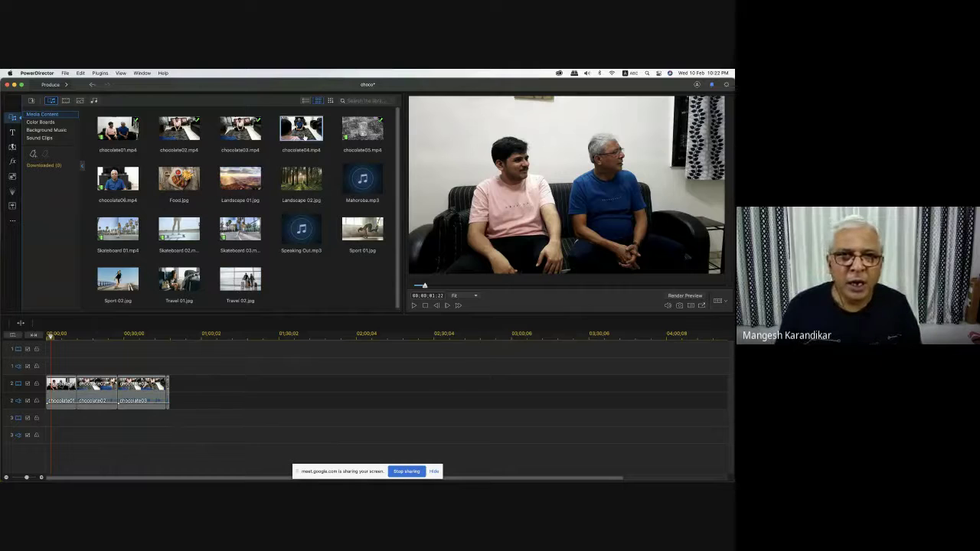
# Step: Preview chocolate04.mp4 from the media library and scrub back to about four seconds in to examine its opening action
pyautogui.click(300, 127)
pyautogui.press('space')
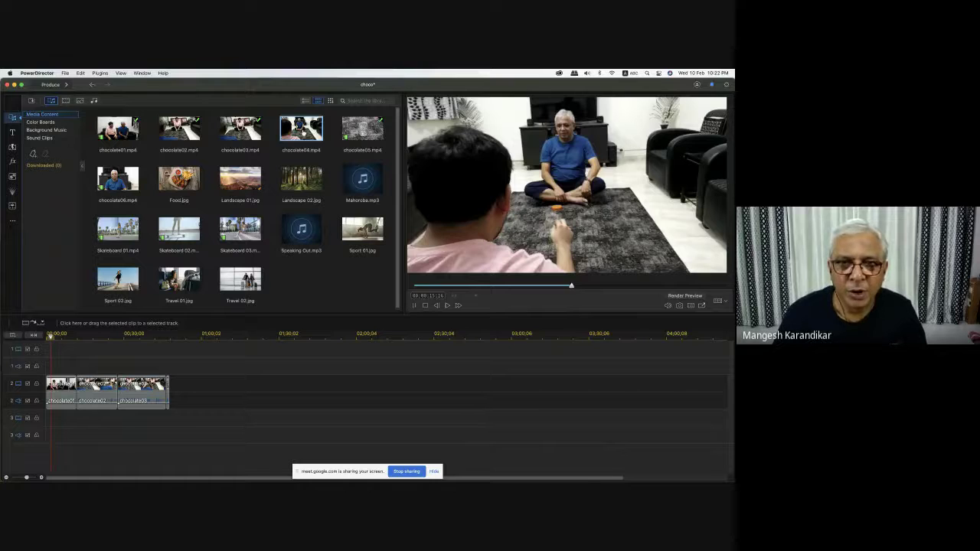
pyautogui.moveTo(518, 286); pyautogui.dragTo(463, 287)
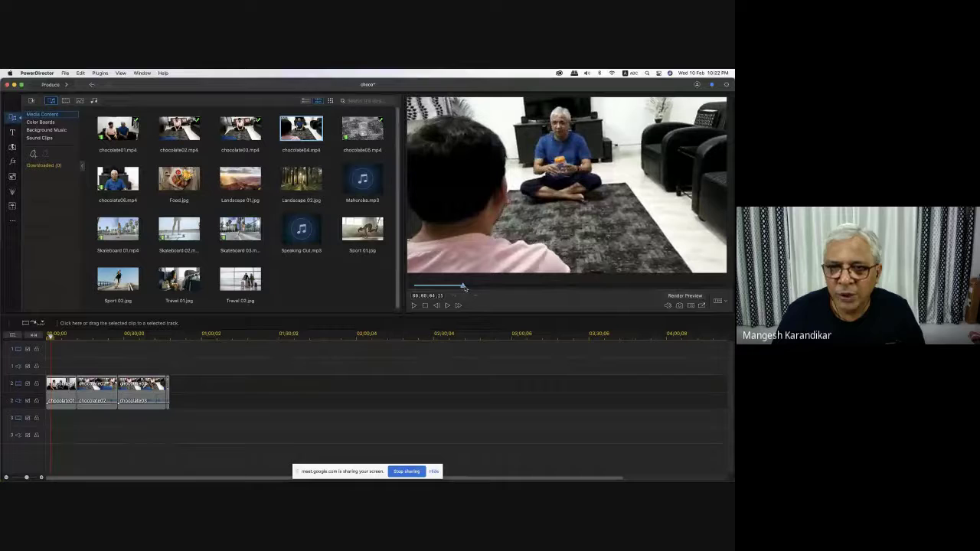
# Step: Play the timeline from the start of chocolate02, stop at about 00;00;15;20, and split chocolate02 there
pyautogui.click(53, 334)
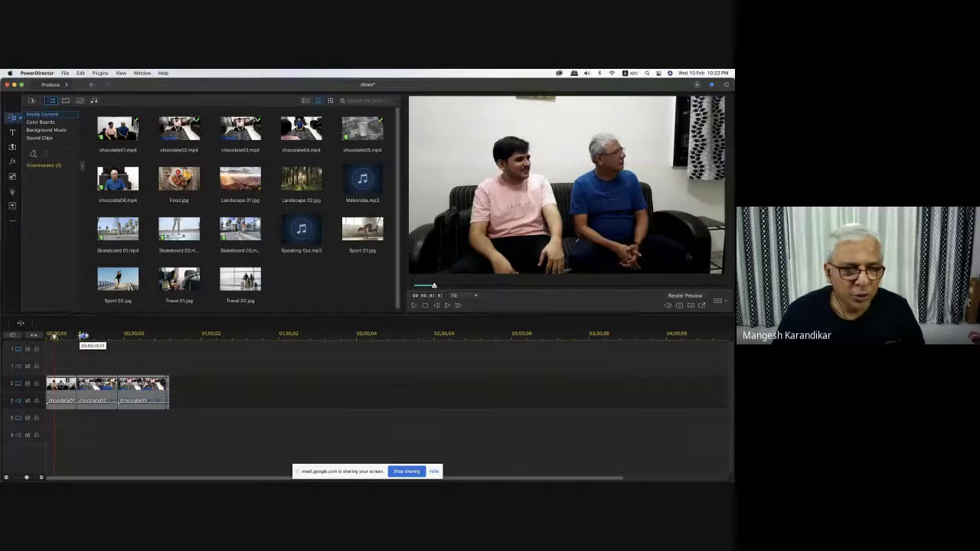
pyautogui.click(84, 336)
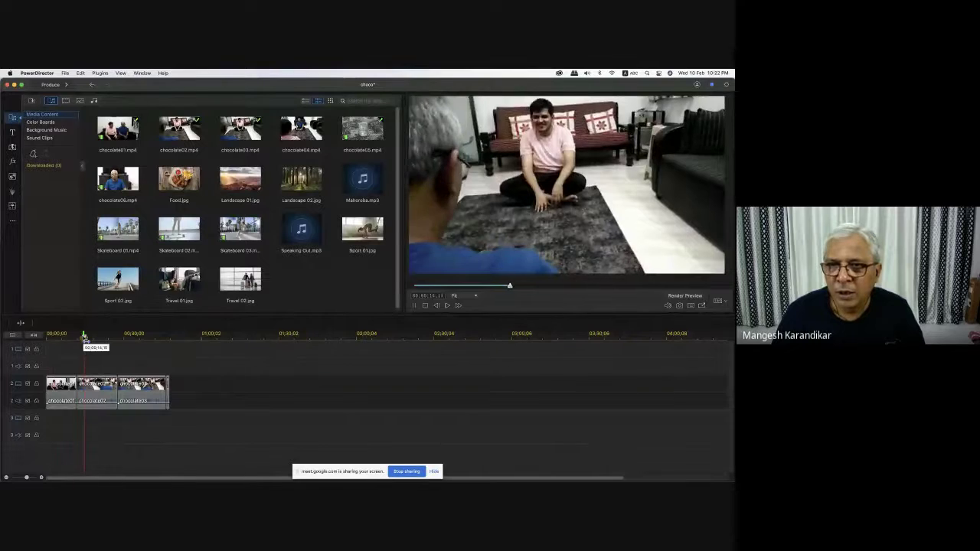
pyautogui.press('space')
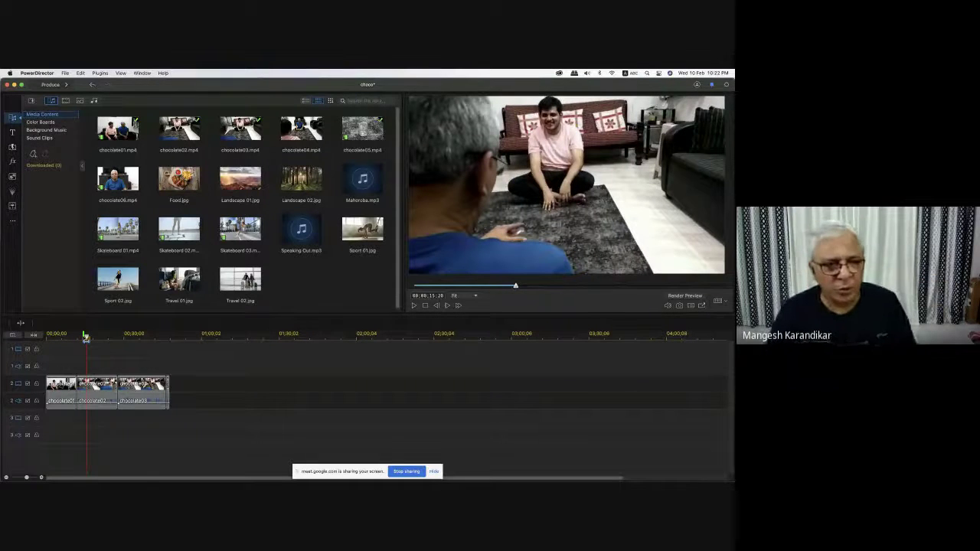
pyautogui.rightClick(87, 381)
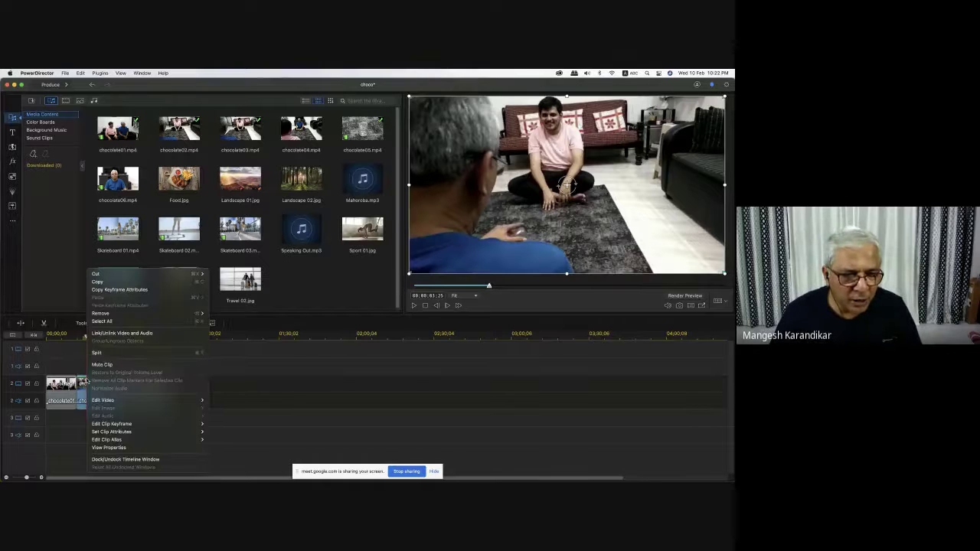
pyautogui.click(103, 354)
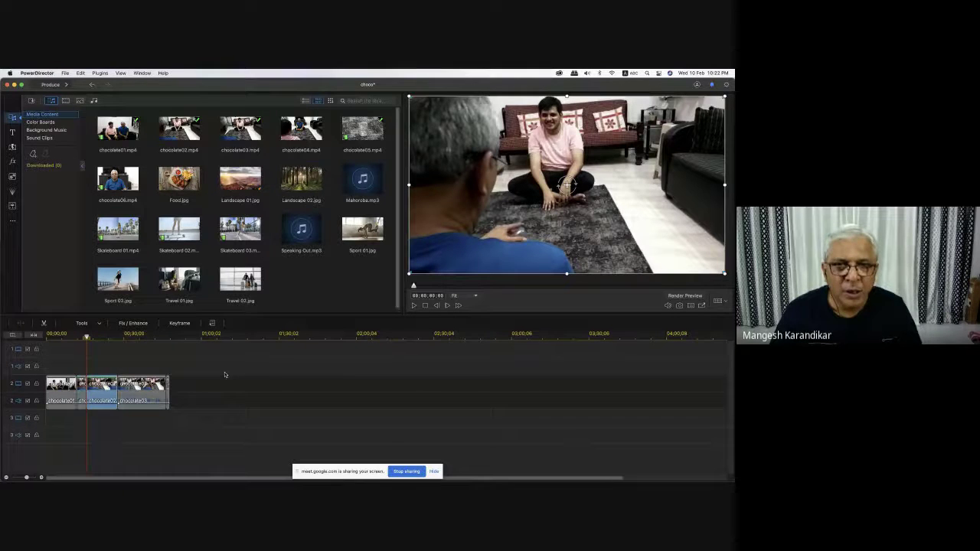
# Step: Preview chocolate04.mp4 once more and place it on video track 2 well after chocolate03, at about 00;01;23;14
pyautogui.click(300, 130)
pyautogui.press('space')
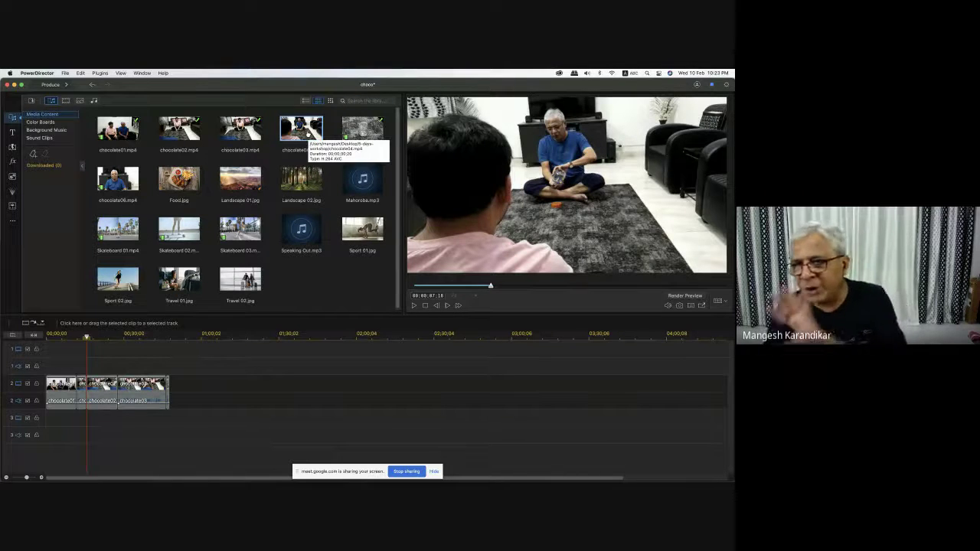
pyautogui.moveTo(309, 132); pyautogui.dragTo(299, 388)
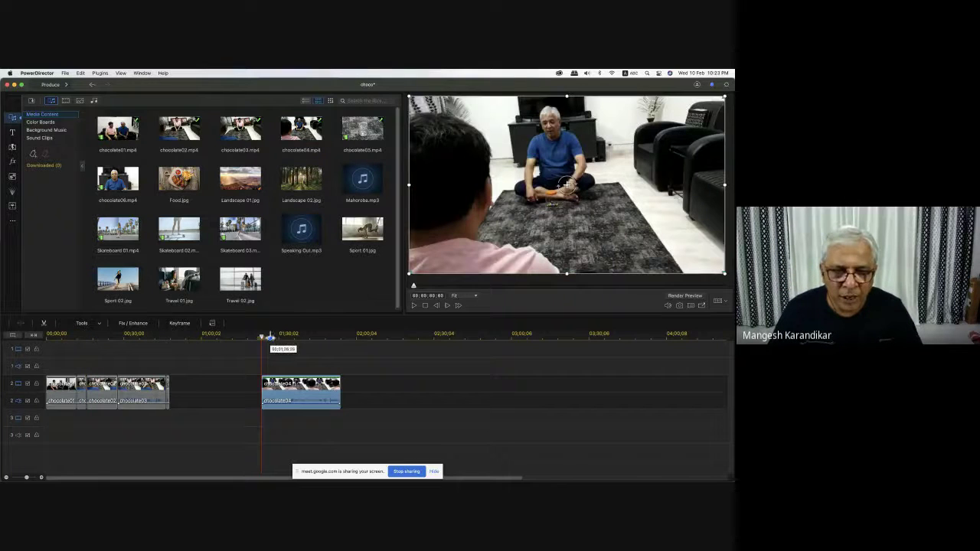
# Step: Play chocolate04 from a few seconds in, stop at 00;01;30;29, and split the clip there
pyautogui.click(270, 337)
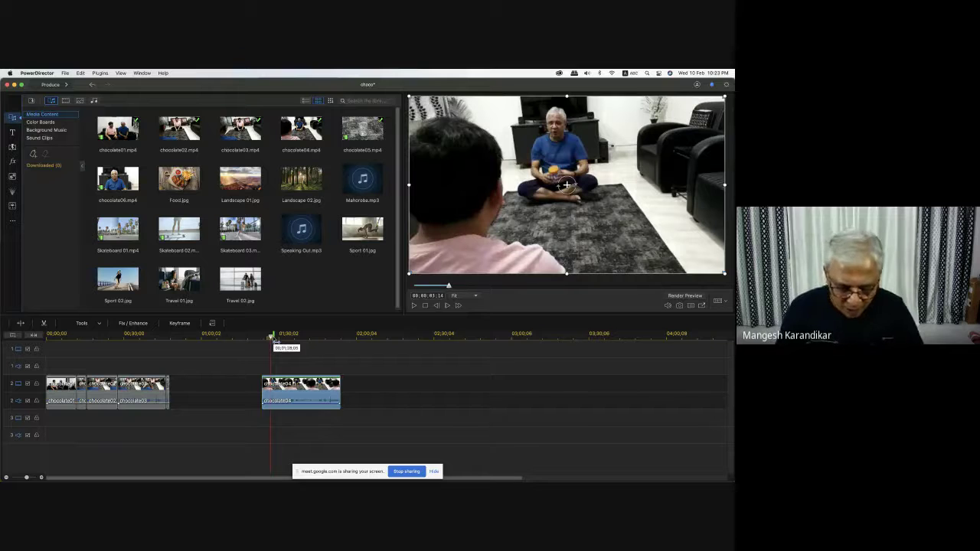
pyautogui.press('space')
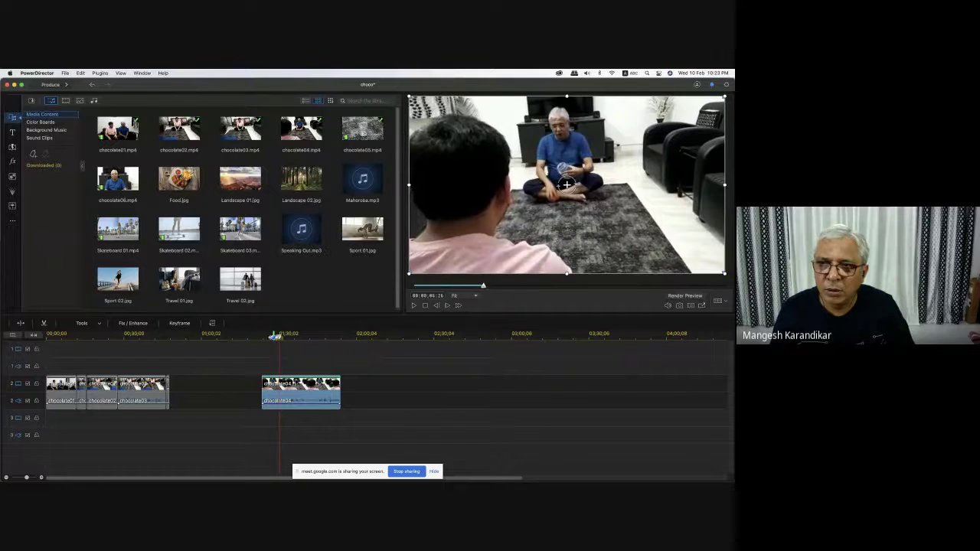
pyautogui.press('Escape')
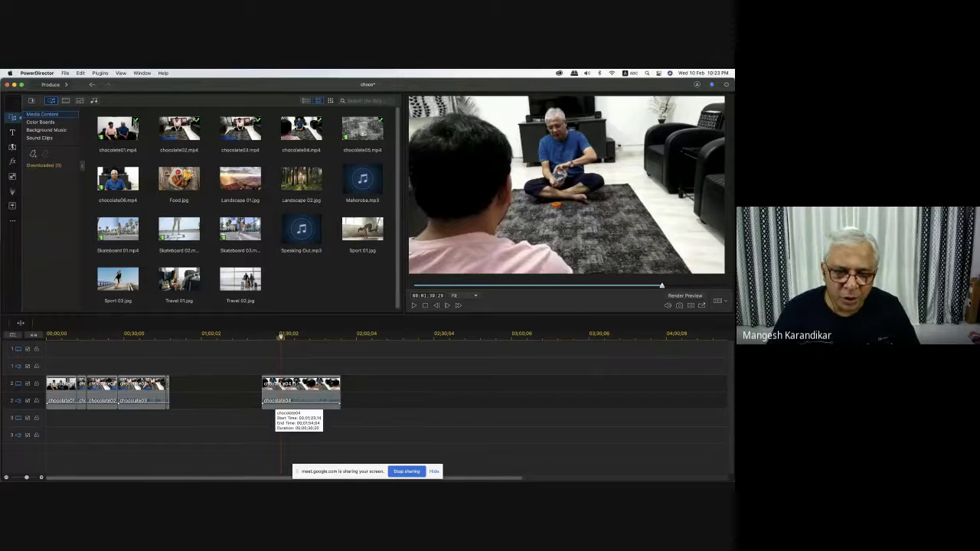
pyautogui.rightClick(282, 404)
pyautogui.click(296, 355)
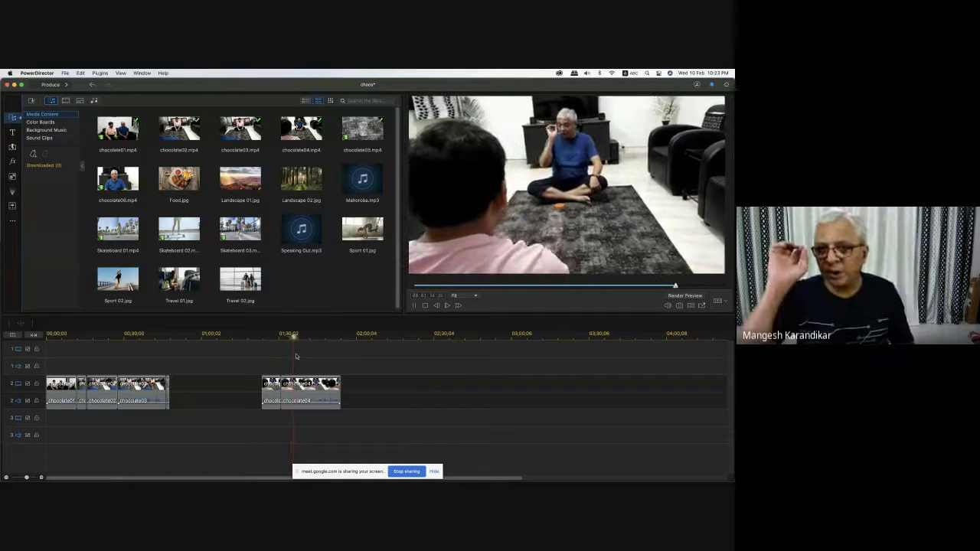
# Step: Stop playback at 00;01;38;01, split chocolate04 there, and move its middle piece into the empty stretch before the clip
pyautogui.press('space')
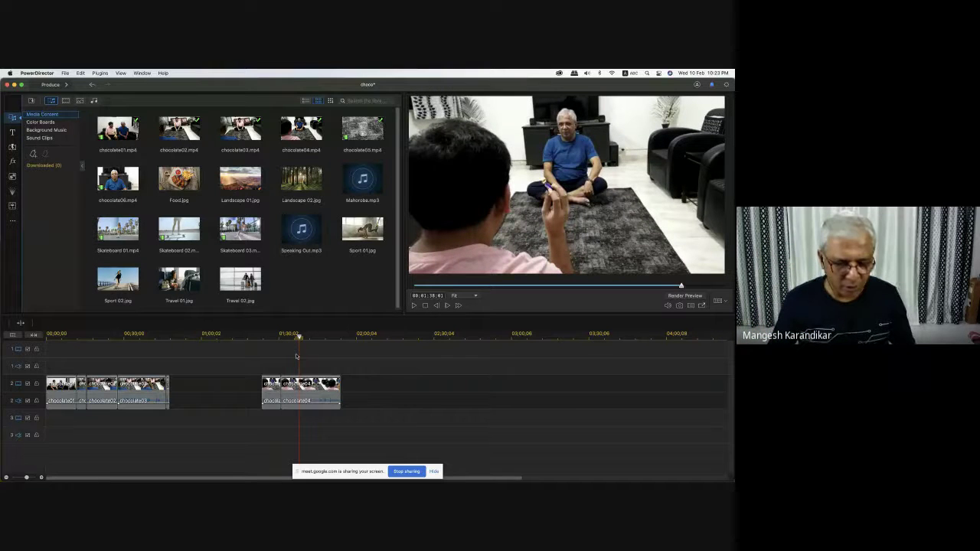
pyautogui.click(292, 398)
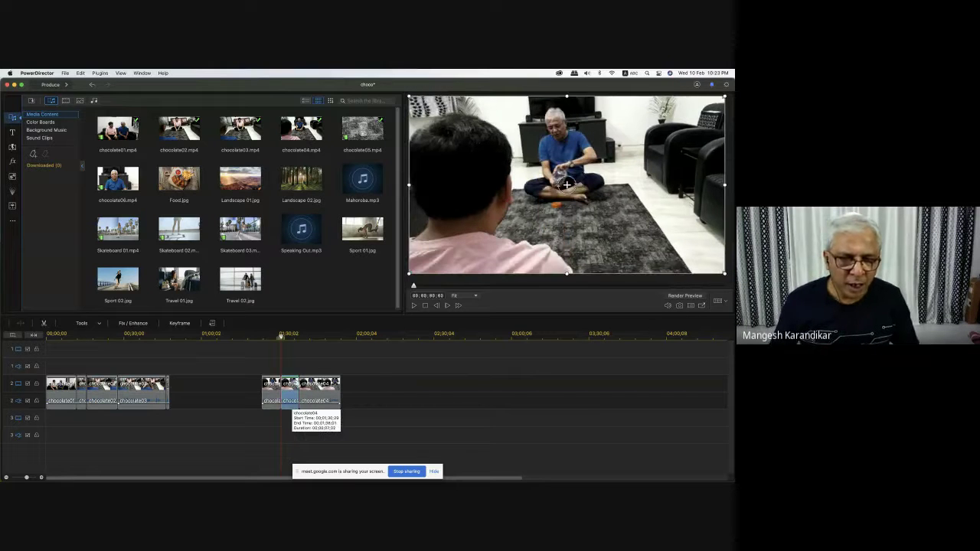
pyautogui.moveTo(291, 402); pyautogui.dragTo(227, 387)
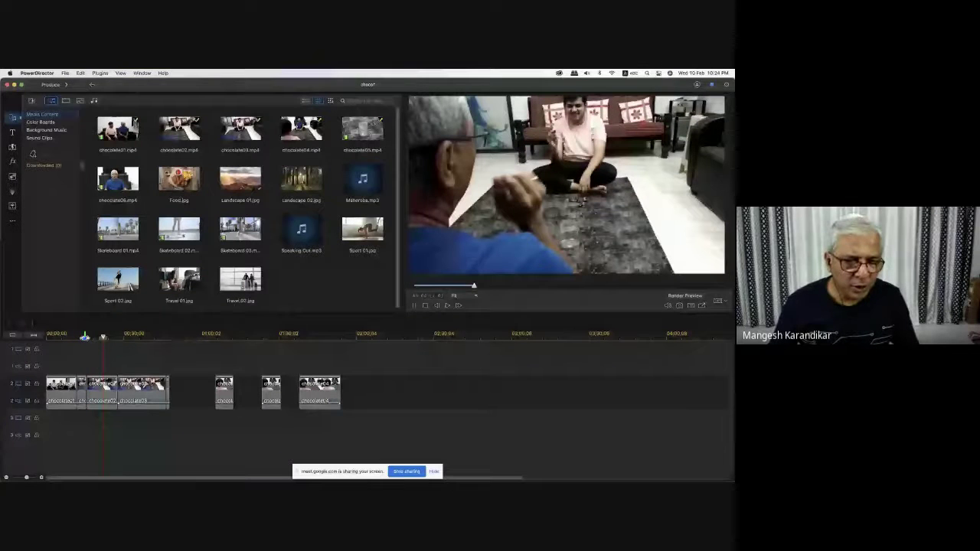
# Step: Split chocolate02 at 00;00;23;05, move its middle piece to the far end of the timeline, and put the chocolate04 piece in its place
pyautogui.press('space')
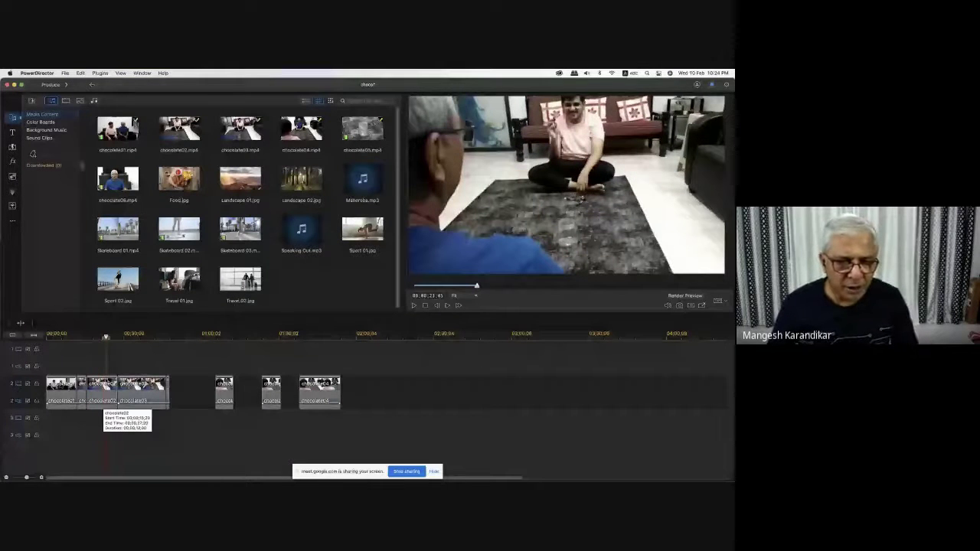
pyautogui.click(108, 400)
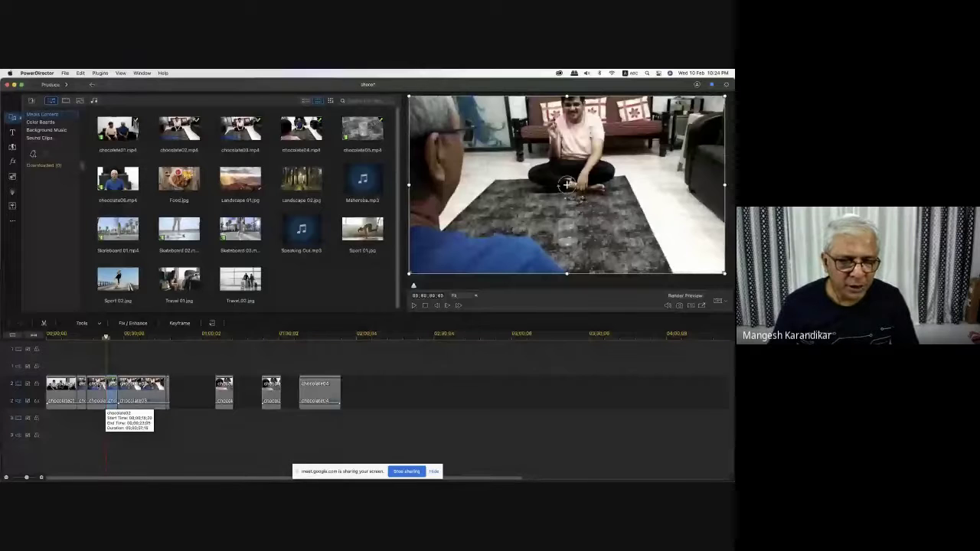
pyautogui.moveTo(108, 399); pyautogui.dragTo(431, 383)
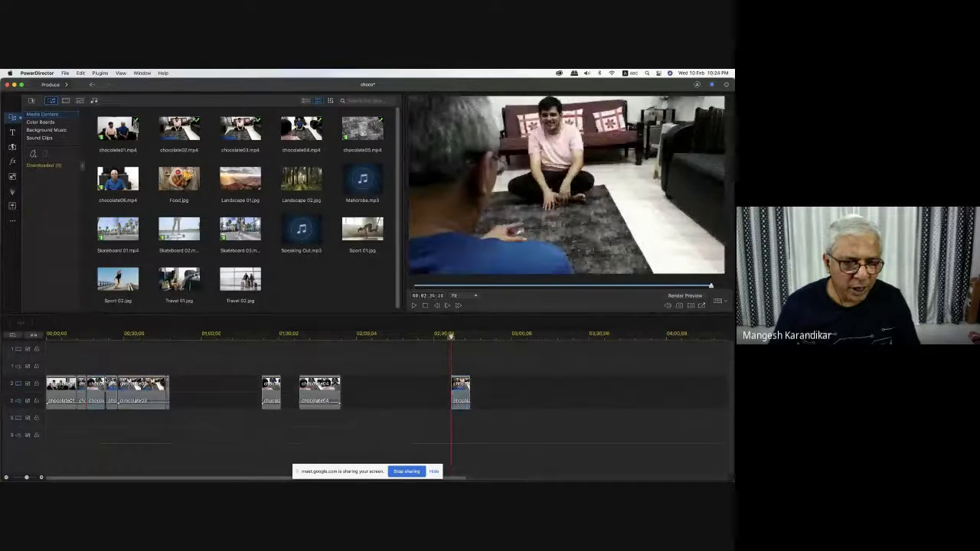
# Step: Remove the small gap between the inserted chocolate04 piece and the remaining part of chocolate02 that follows it
pyautogui.rightClick(110, 372)
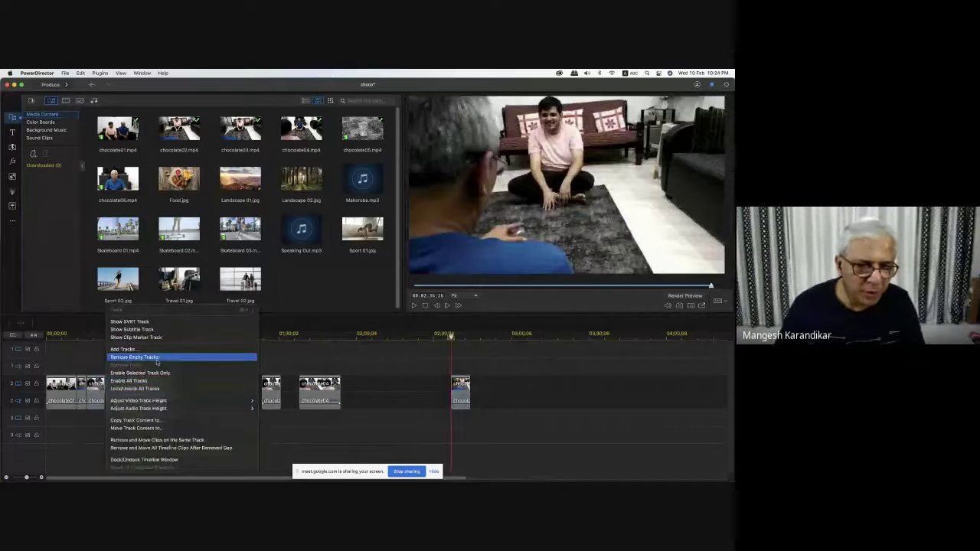
pyautogui.click(87, 350)
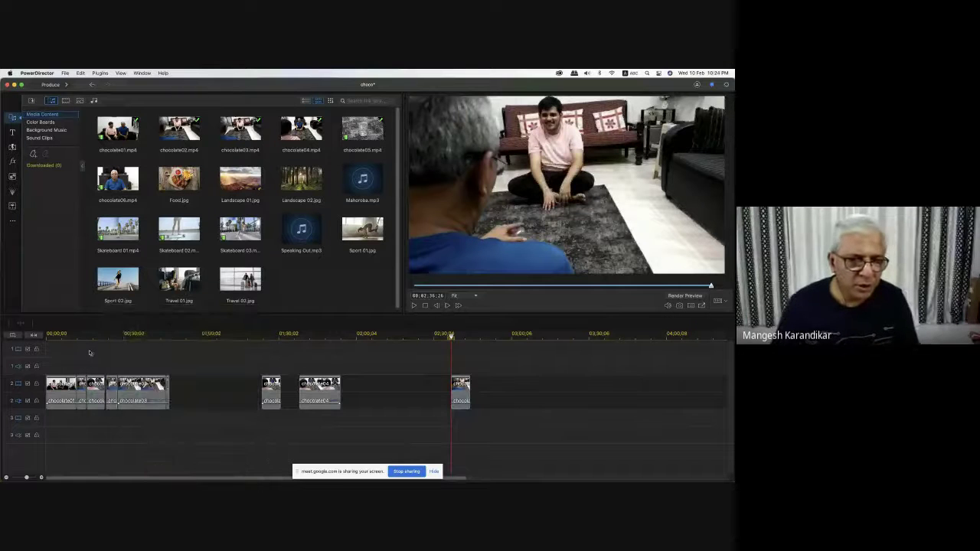
pyautogui.click(34, 478)
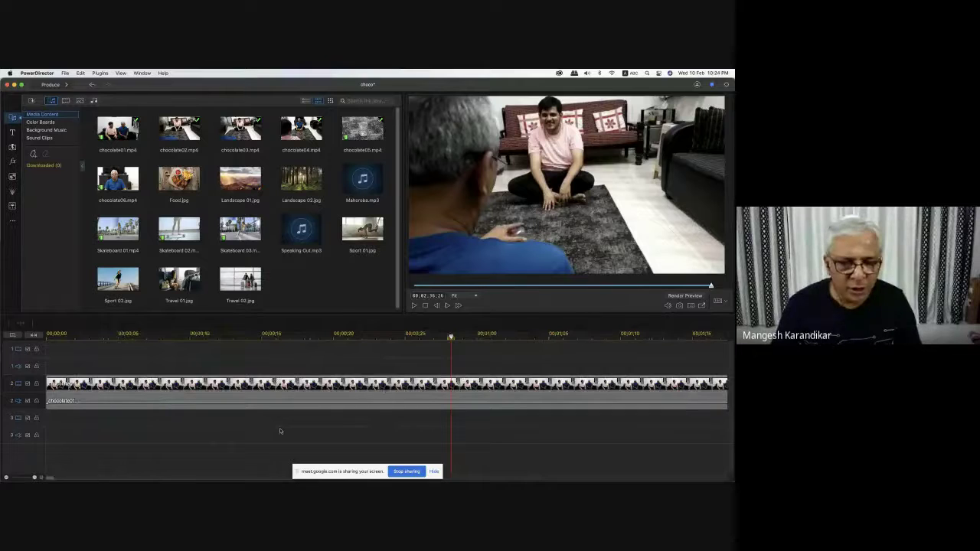
pyautogui.hscroll(10, 279, 428)
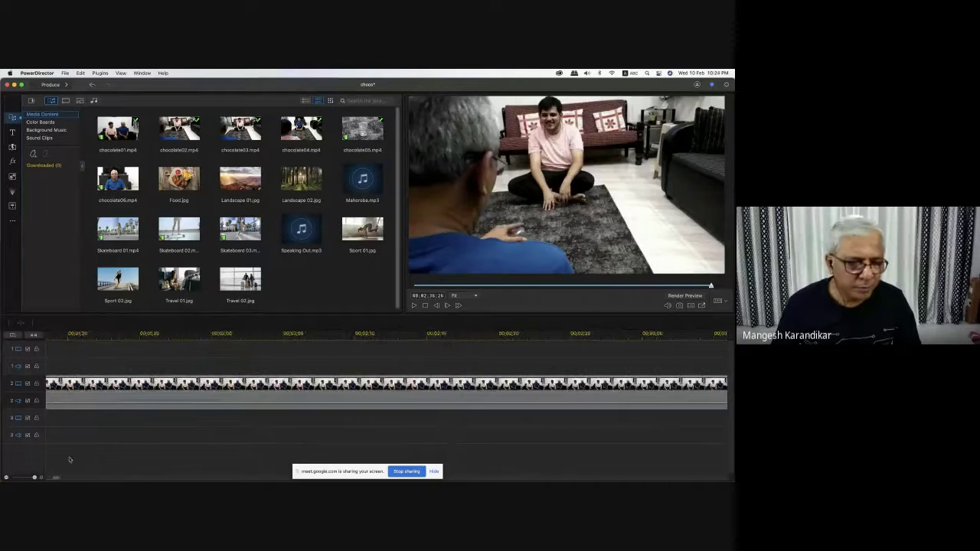
pyautogui.moveTo(35, 478)
pyautogui.mouseDown()
pyautogui.moveTo(17, 478)
pyautogui.moveTo(27, 477)
pyautogui.mouseUp()
pyautogui.click(259, 337)
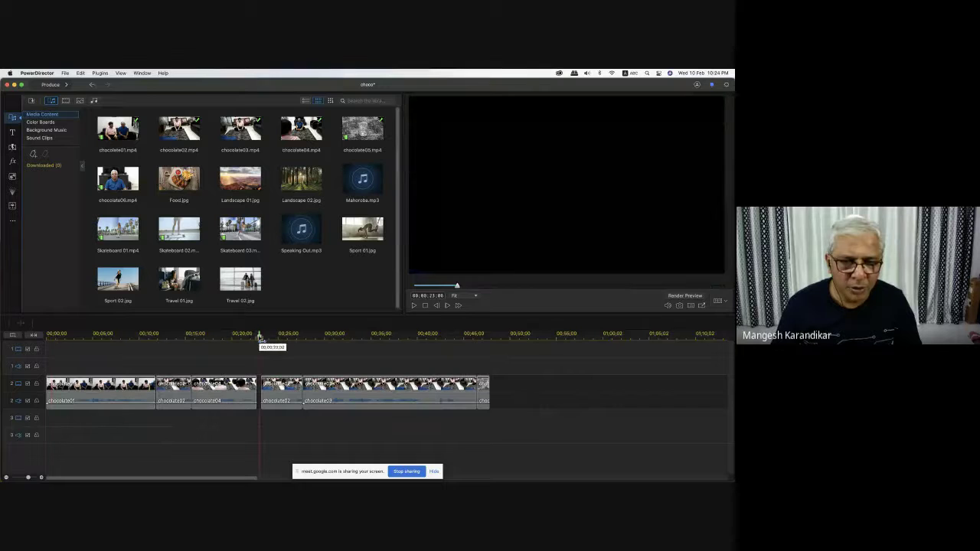
pyautogui.moveTo(27, 477); pyautogui.dragTo(30, 478)
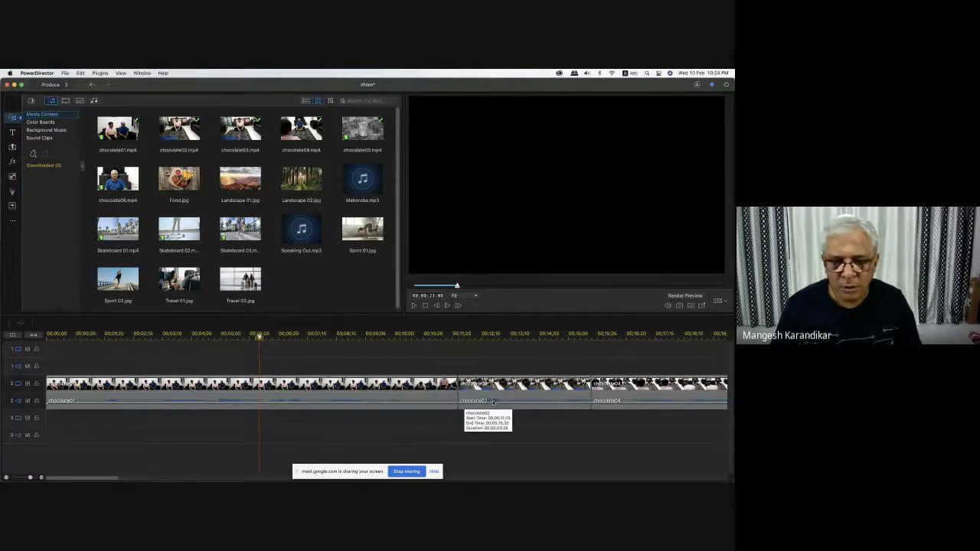
pyautogui.hscroll(5, 493, 402)
pyautogui.click(462, 383)
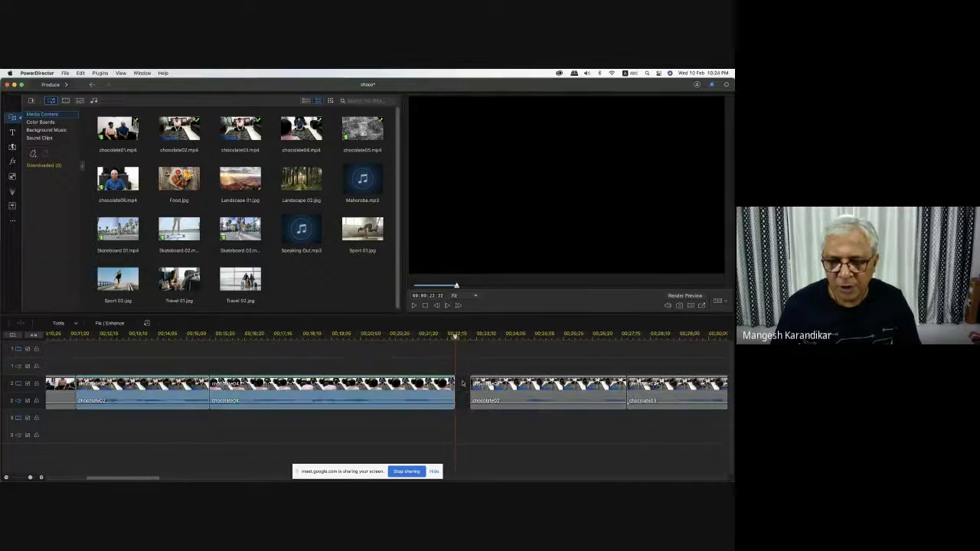
pyautogui.click(463, 383)
pyautogui.press('Delete')
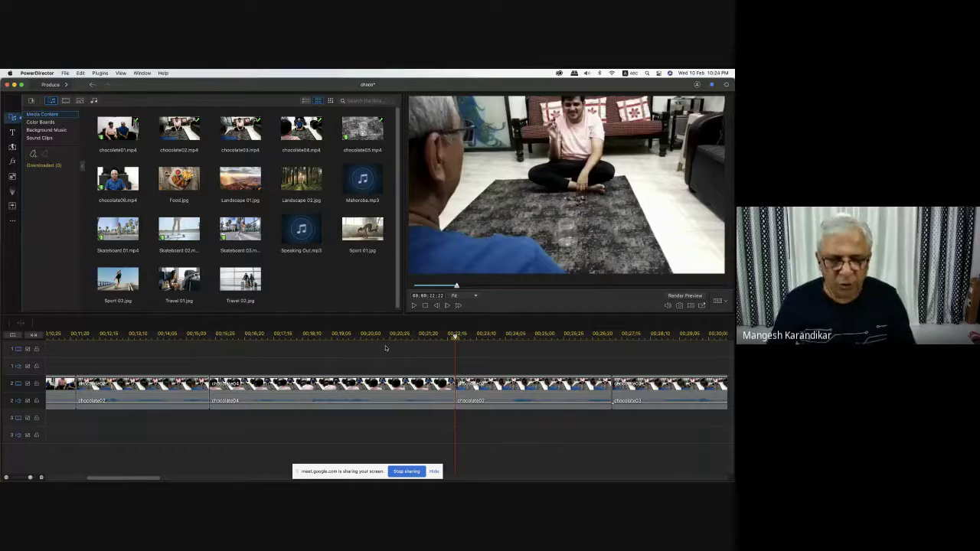
# Step: Play the sequence from about 00;00;10;02 through the inserted chocolate04 piece to check both joins, stopping shortly after it
pyautogui.click(6, 478)
pyautogui.click(61, 336)
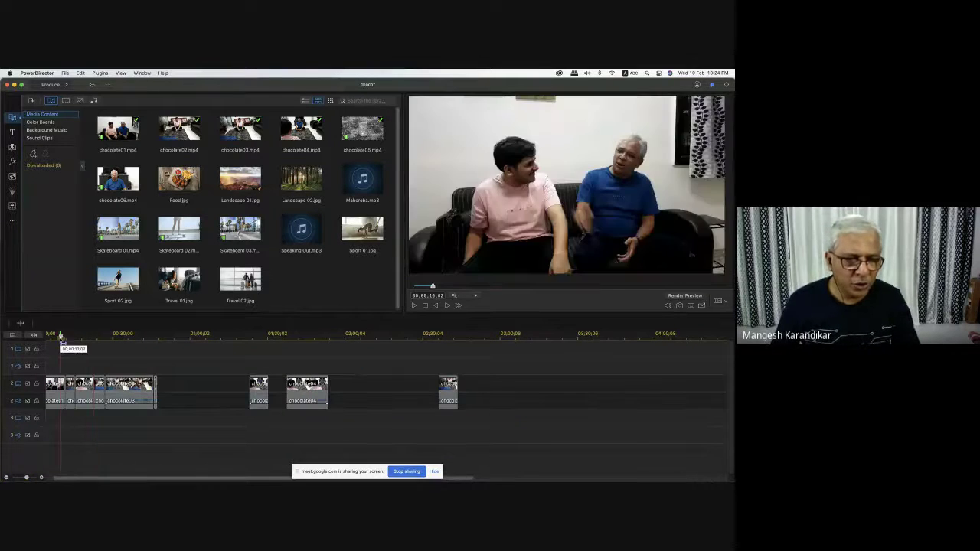
pyautogui.press('space')
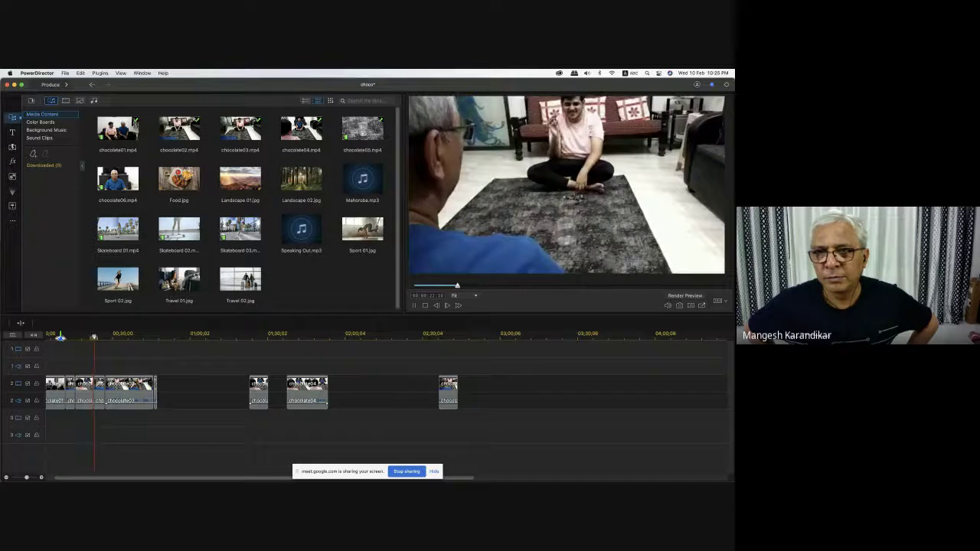
pyautogui.press('space')
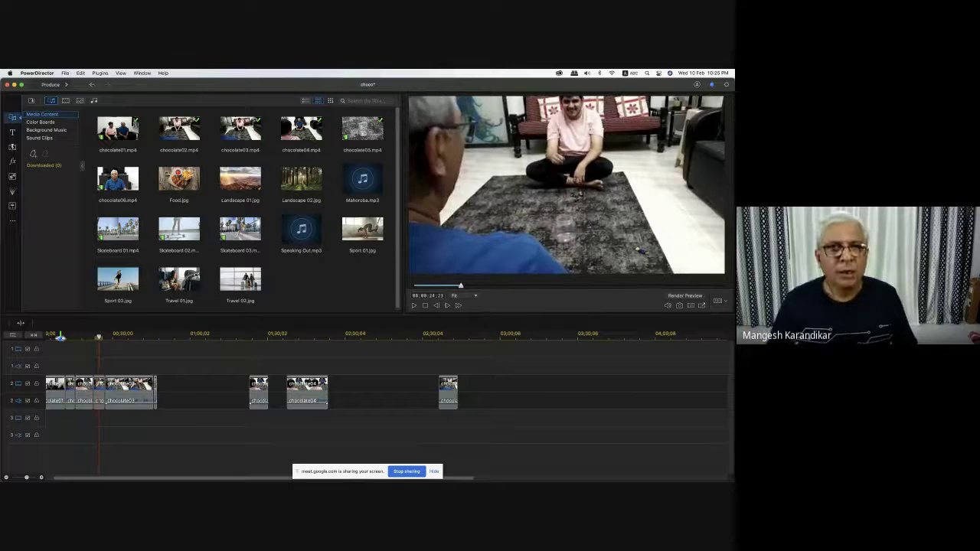
pyautogui.press('super+Tab')
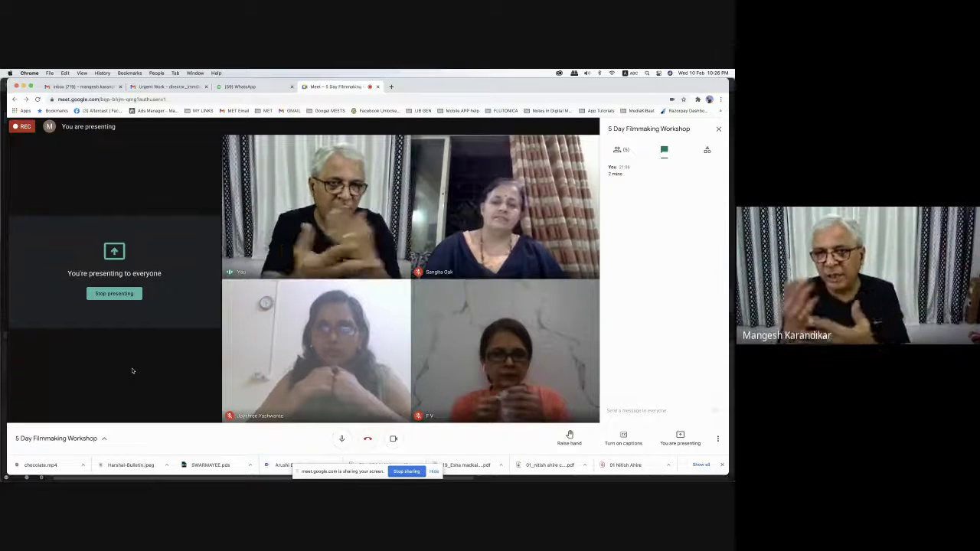
pyautogui.press('super+Tab')
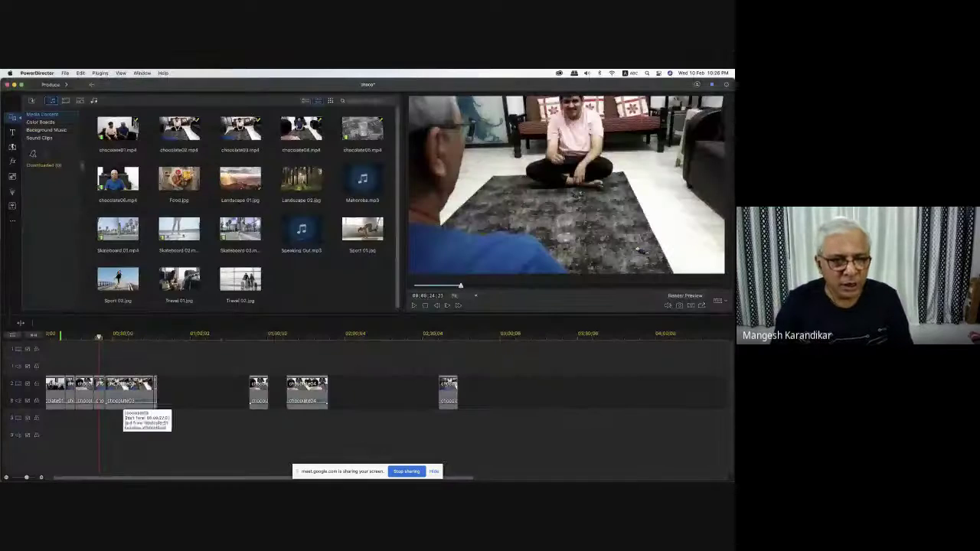
# Step: Play the sequence from about 00;00;12;28 past the inserted chocolate04 piece and into the start of chocolate03
pyautogui.click(71, 338)
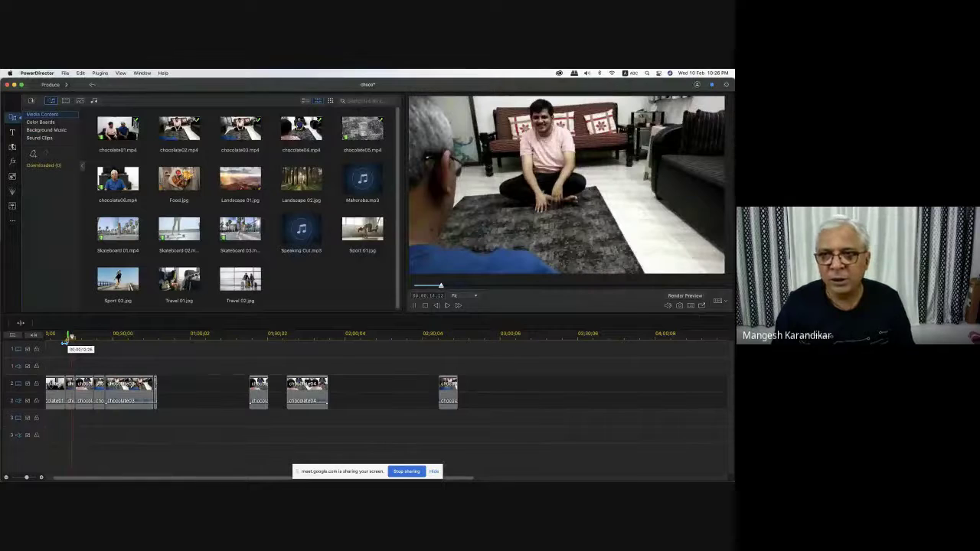
pyautogui.press('space')
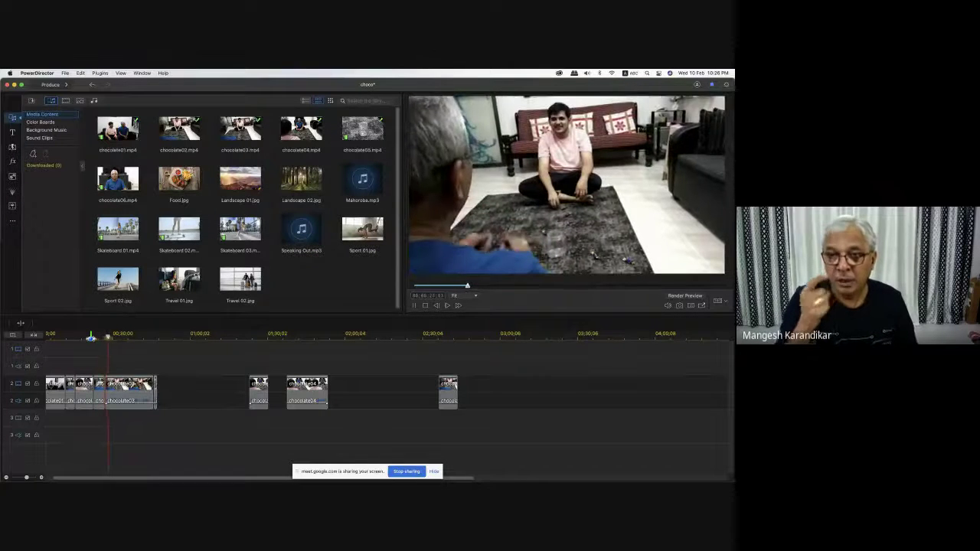
# Step: Preview the source clip chocolate04.mp4 from its middle onward to look for a reverse angle that suits chocolate03
pyautogui.doubleClick(301, 130)
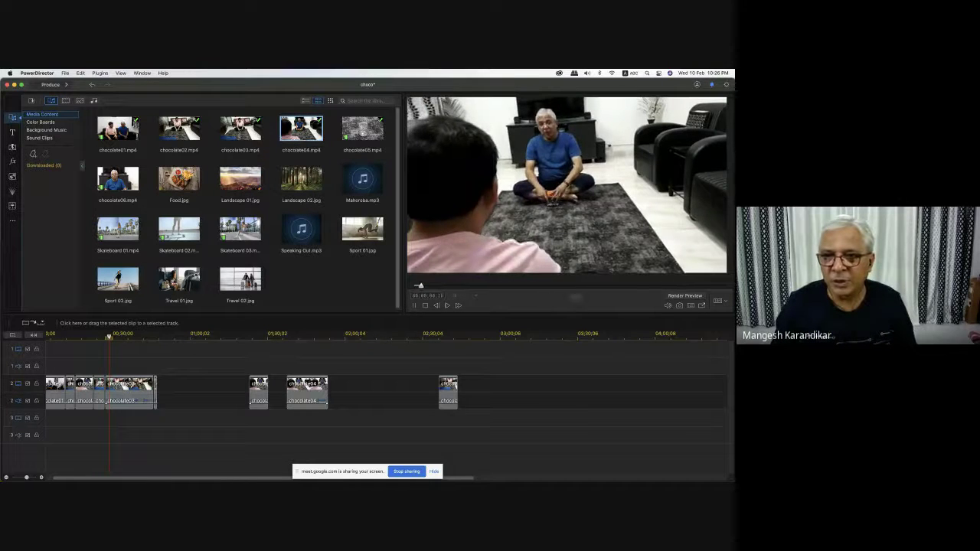
pyautogui.click(576, 287)
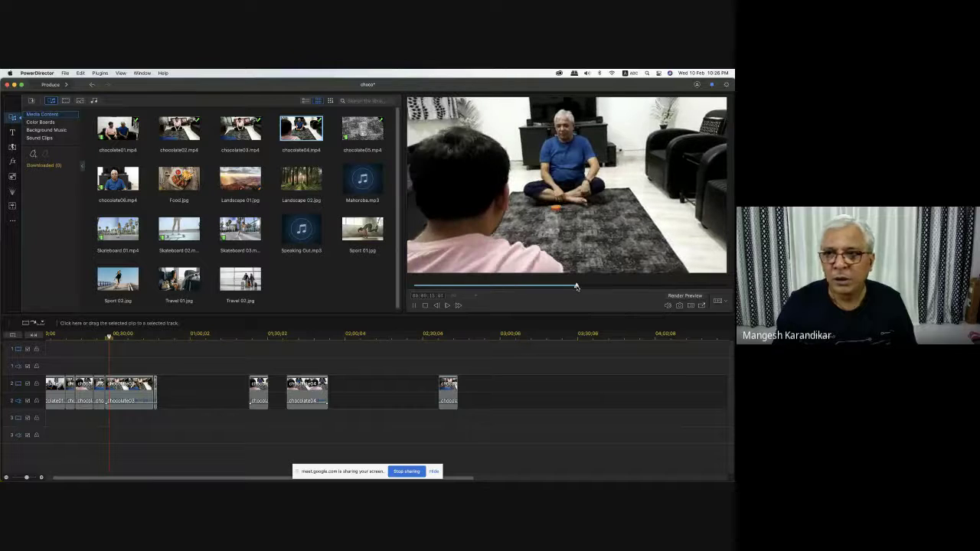
pyautogui.click(577, 288)
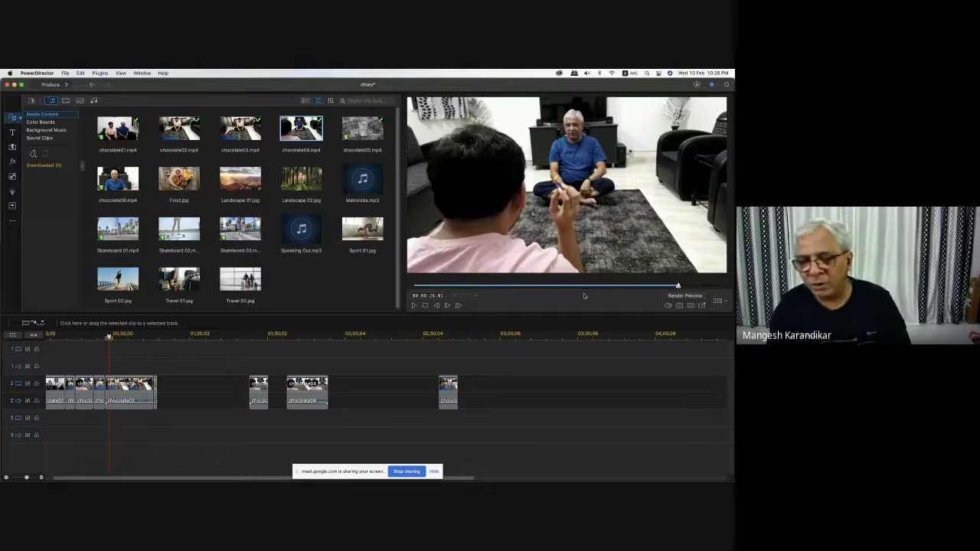
pyautogui.press('super+Tab')
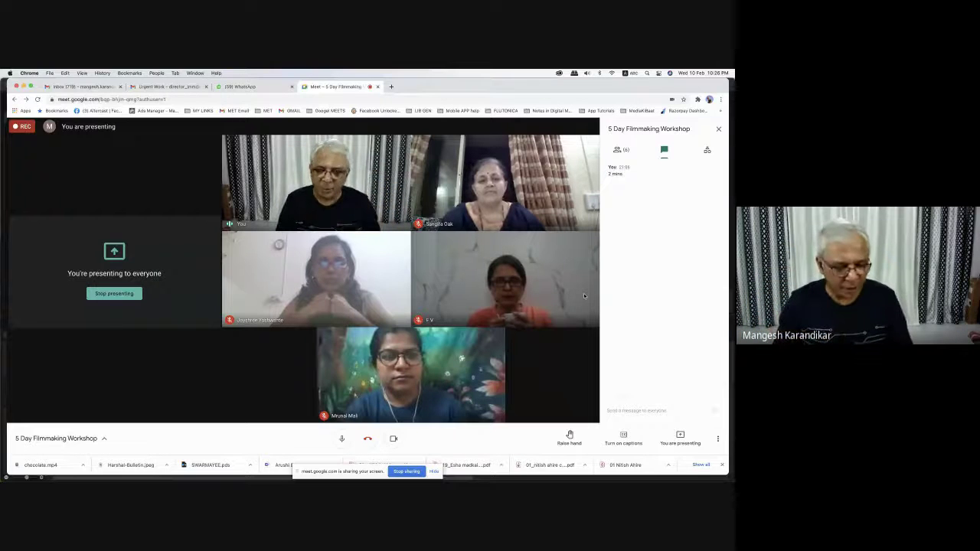
pyautogui.press('super+Tab')
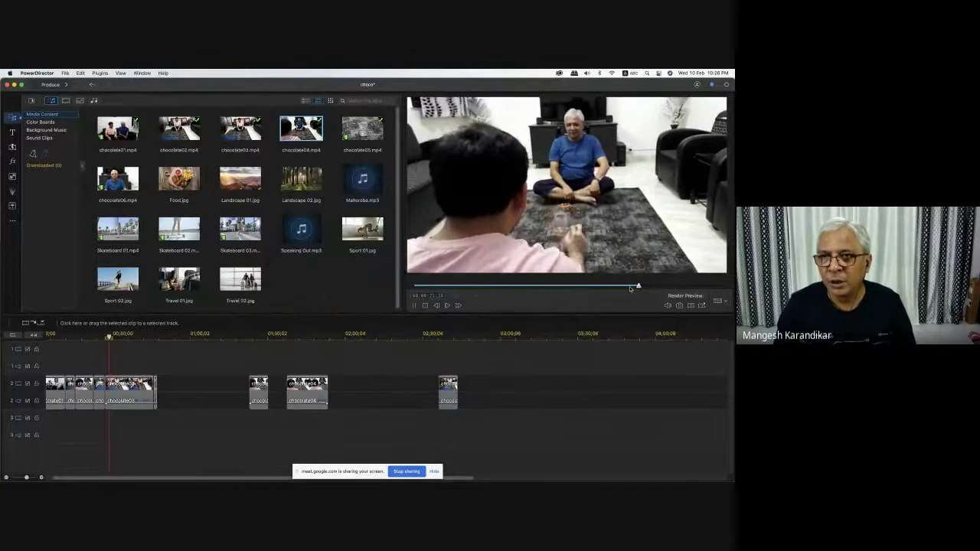
pyautogui.press('space')
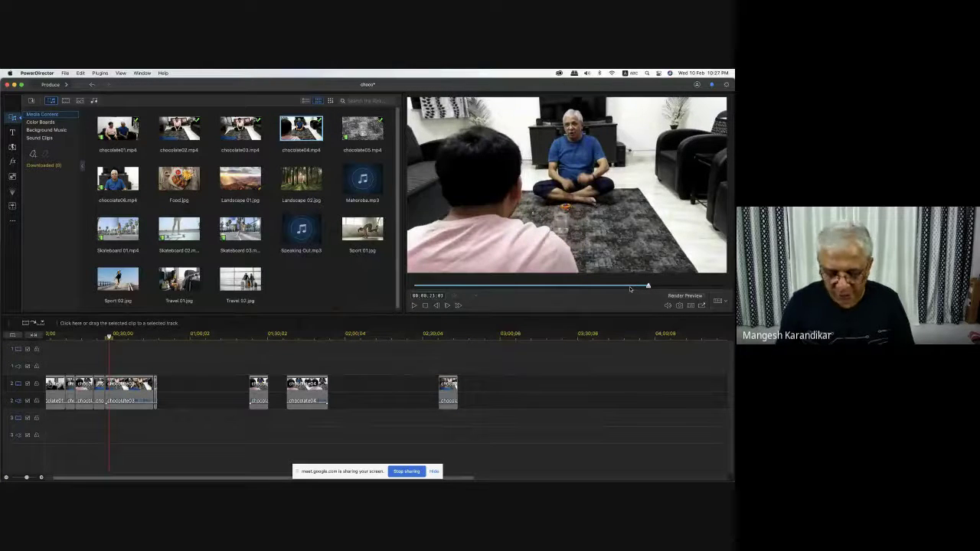
# Step: Replay the later part of the chocolate04.mp4 source clip and stop where the reverse angle should begin, at 00;00;22;26
pyautogui.press('Left')
pyautogui.press('Left')
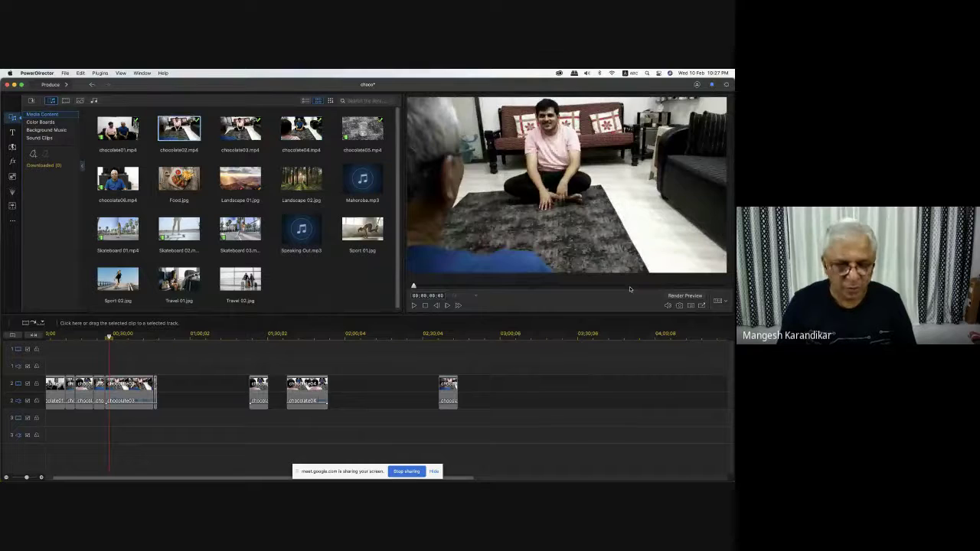
pyautogui.press('Right')
pyautogui.press('Right')
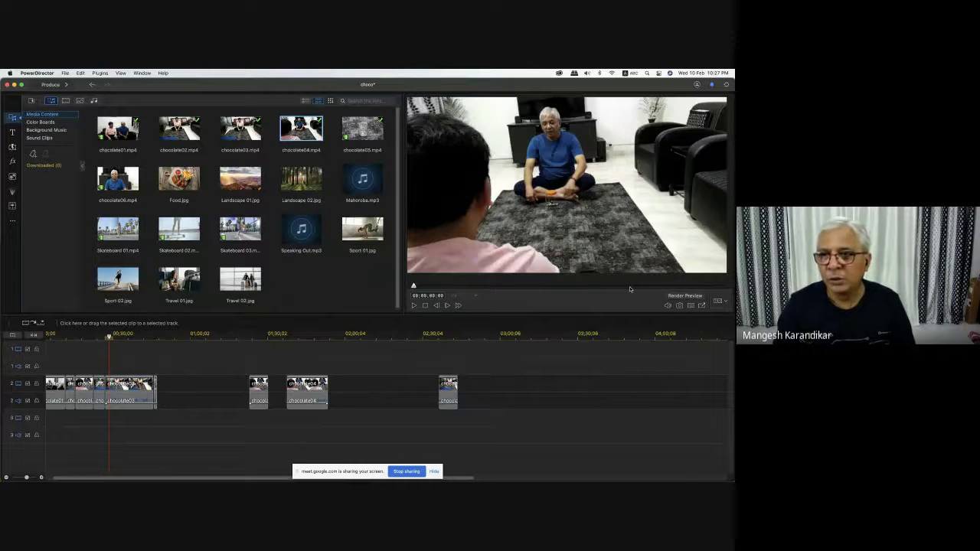
pyautogui.click(630, 286)
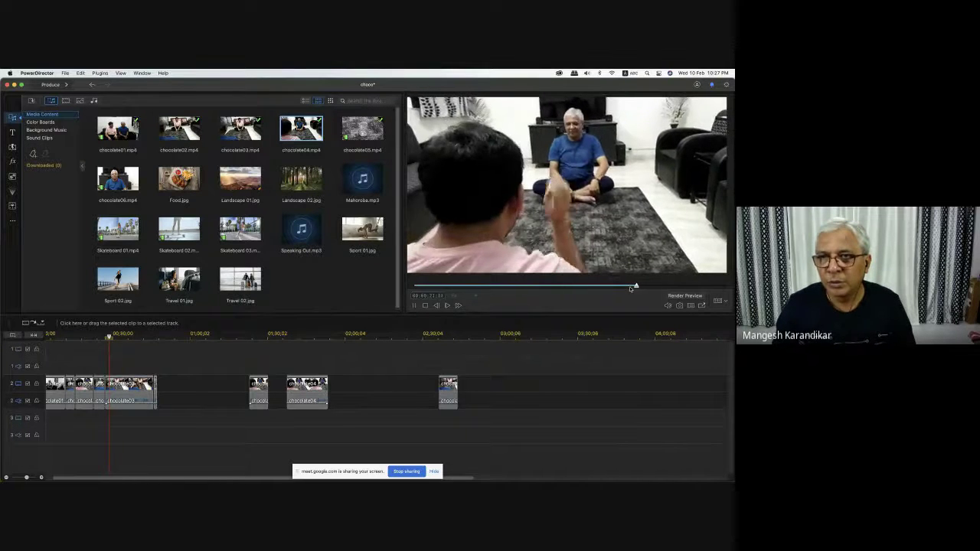
pyautogui.press('space')
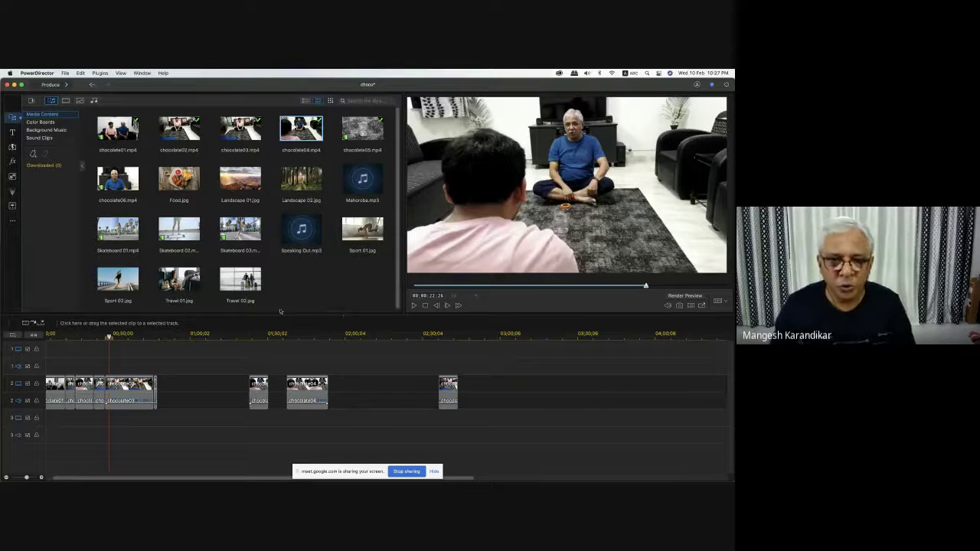
# Step: Split the remaining long chocolate04 clip on the timeline at 00;01;46;01
pyautogui.click(303, 339)
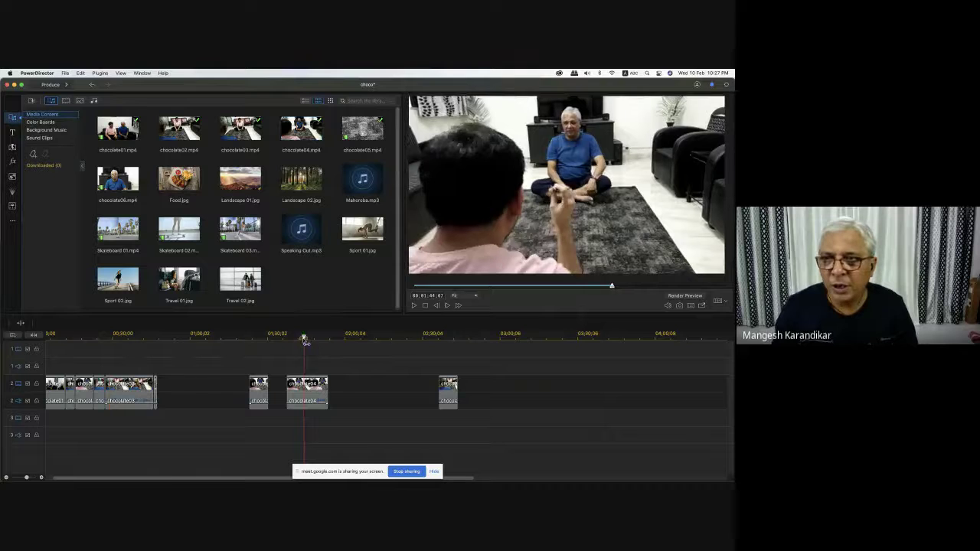
pyautogui.moveTo(309, 343); pyautogui.dragTo(311, 341)
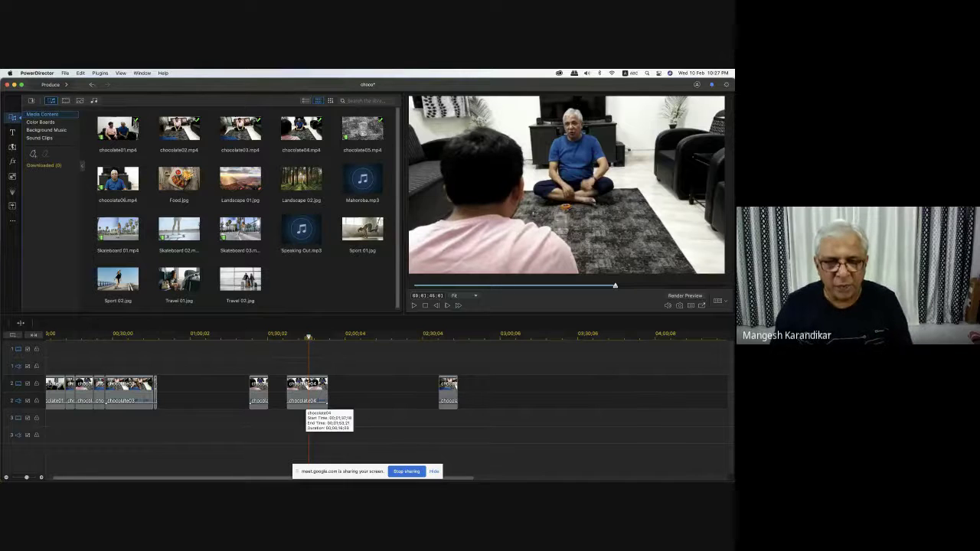
pyautogui.rightClick(307, 404)
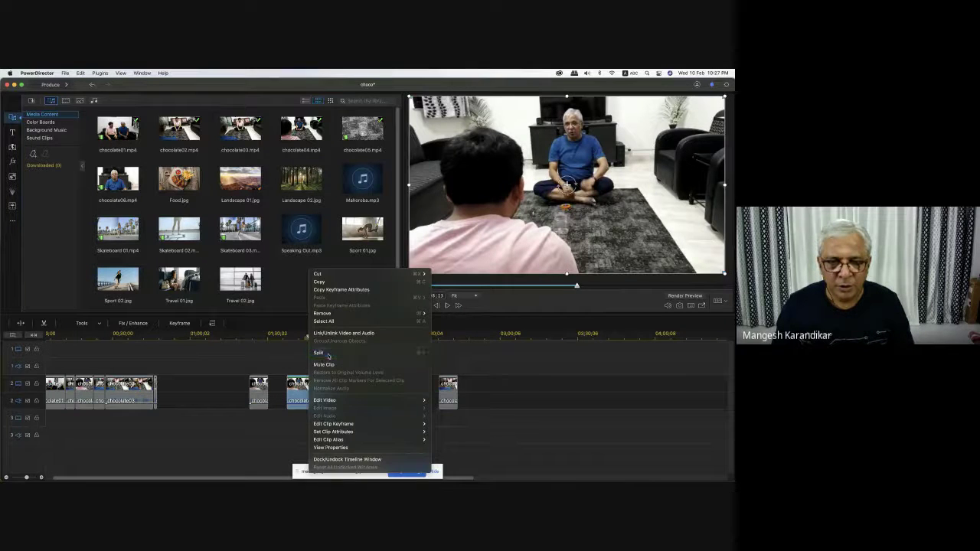
pyautogui.click(327, 356)
# Step: Split chocolate04 again at 00;01;48;17 and move the short middle piece into the empty stretch after chocolate03
pyautogui.press('space')
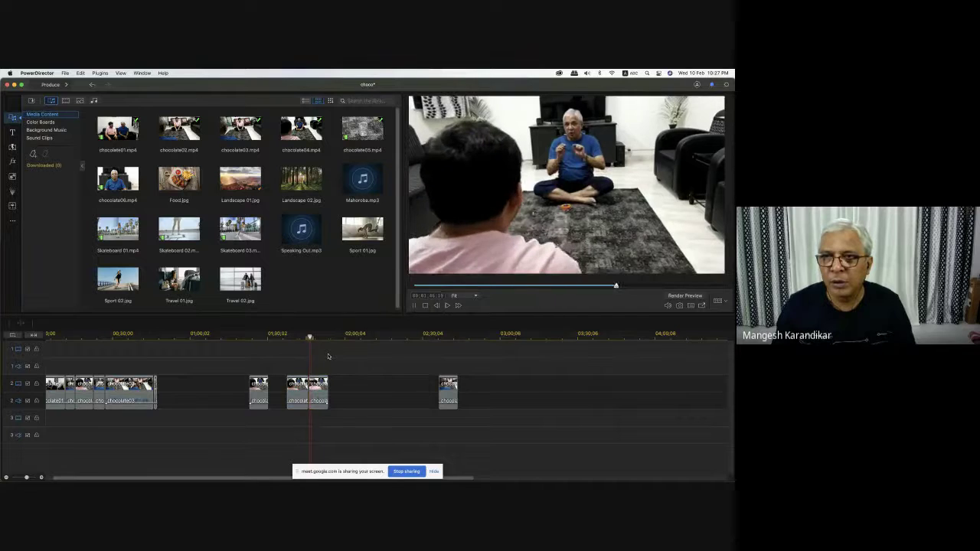
pyautogui.press('space')
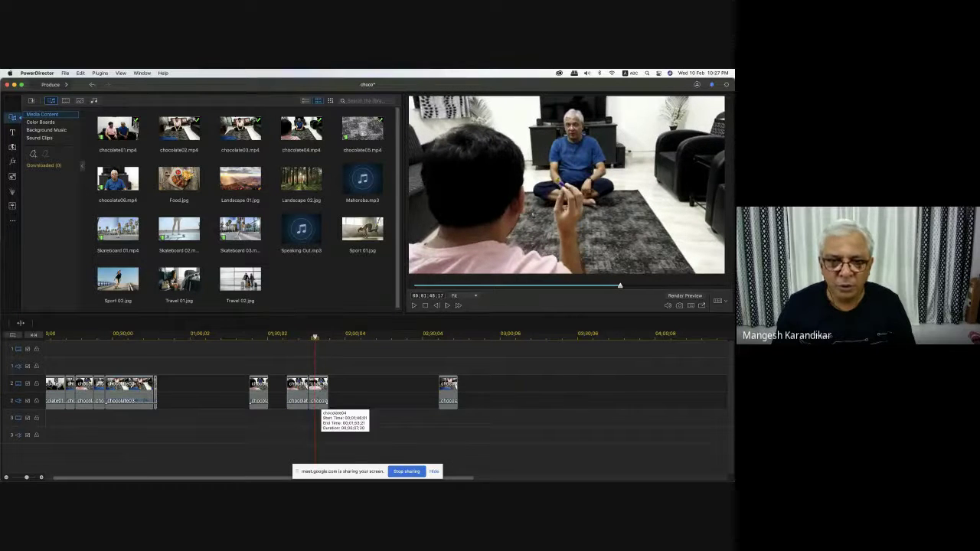
pyautogui.rightClick(317, 391)
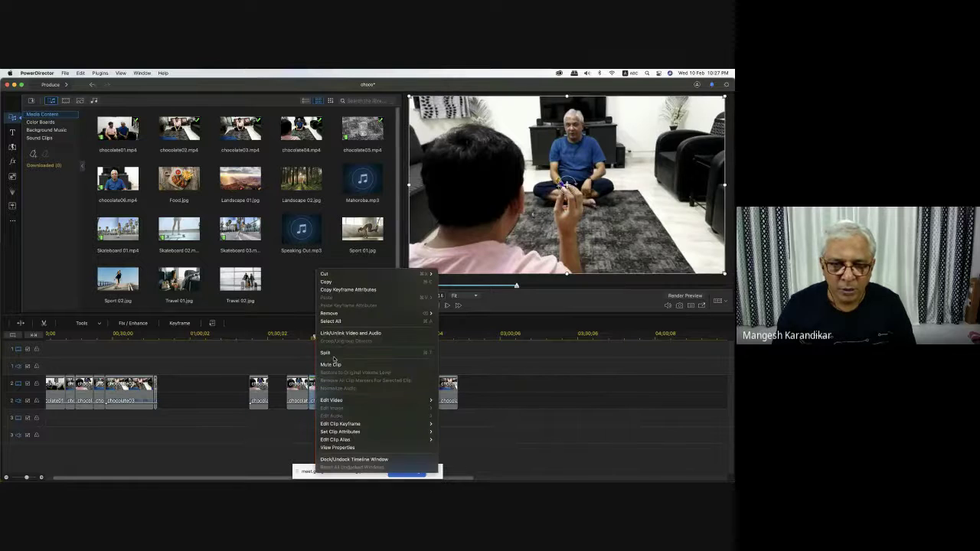
pyautogui.click(334, 356)
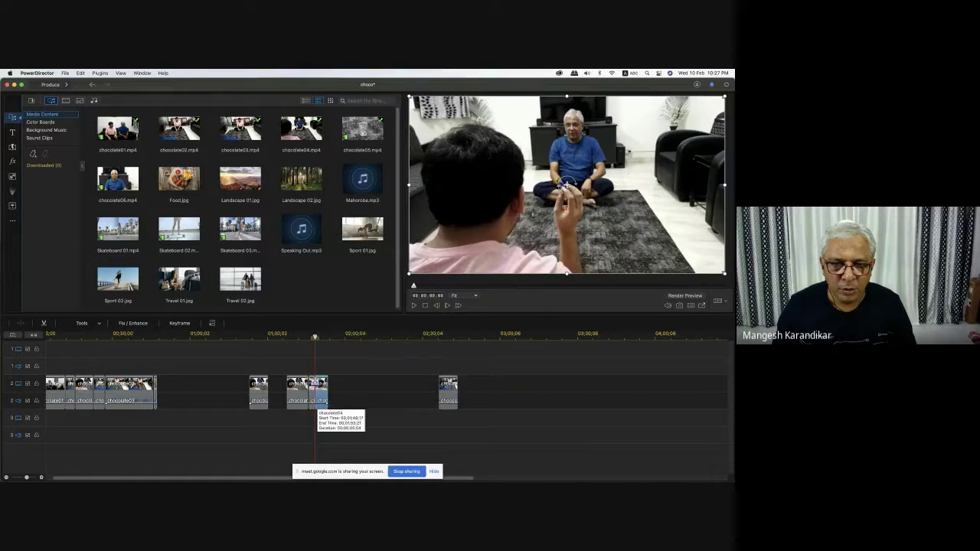
pyautogui.moveTo(262, 373); pyautogui.dragTo(188, 384)
# Step: Find the matching hand gesture in chocolate03 and place the short chocolate04 piece above it on track 1, starting at 00;00;35;29
pyautogui.click(125, 336)
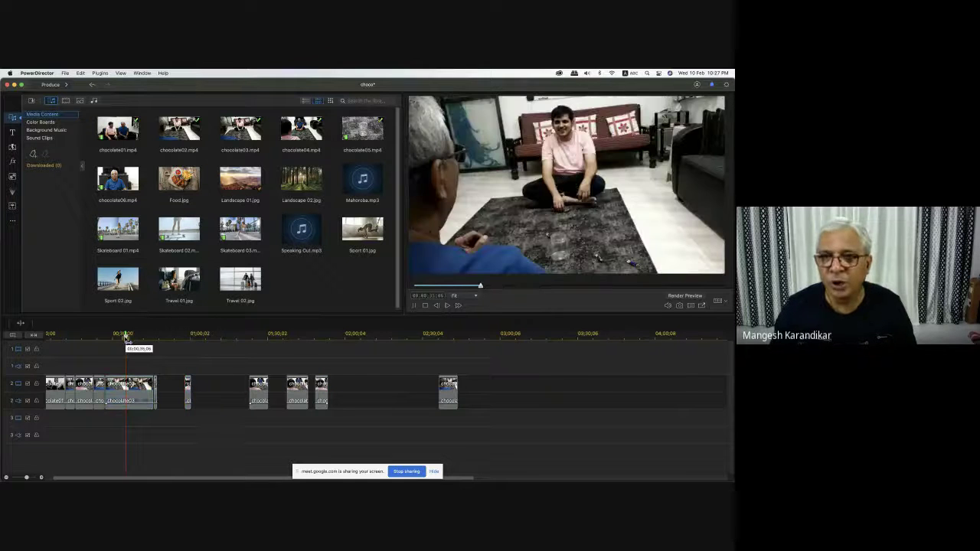
pyautogui.press('space')
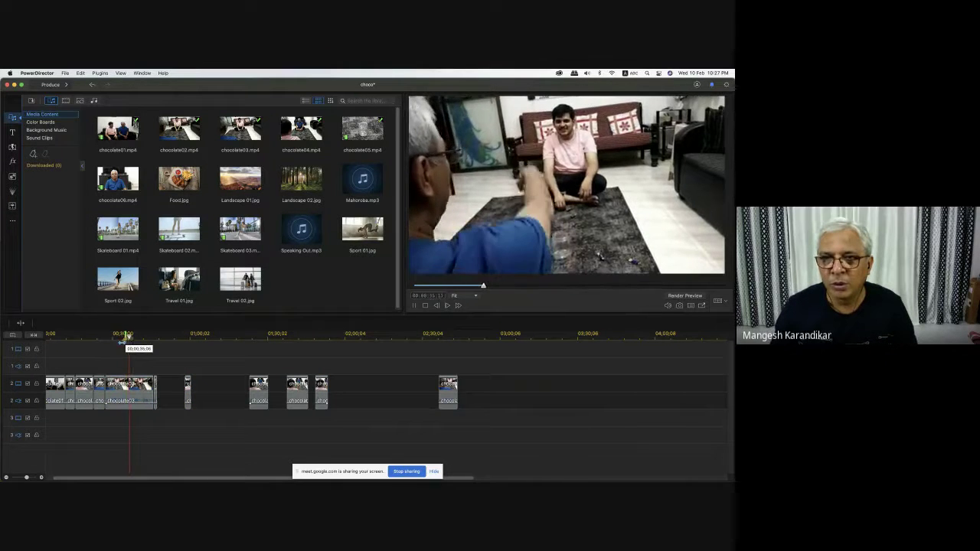
pyautogui.press('space')
pyautogui.press('space')
pyautogui.press('space')
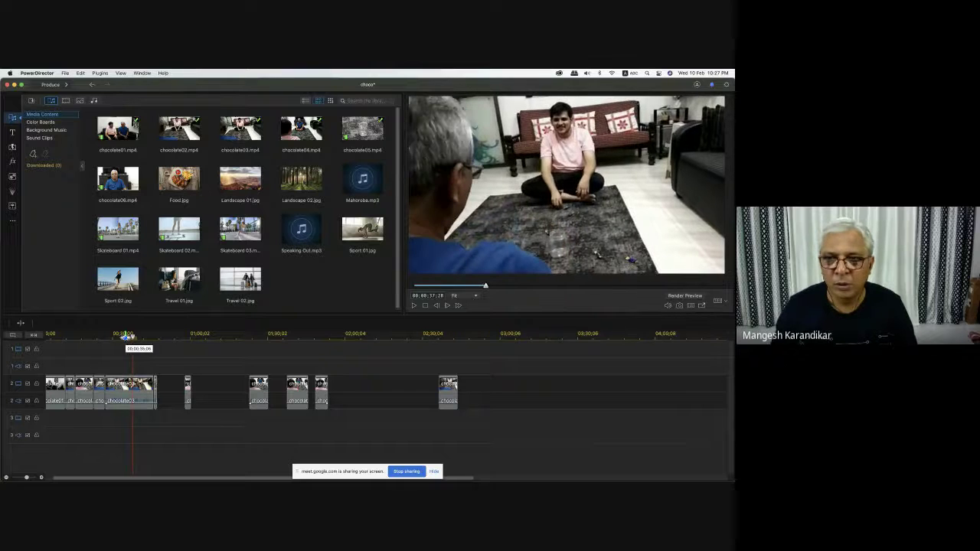
pyautogui.press('space')
pyautogui.click(126, 336)
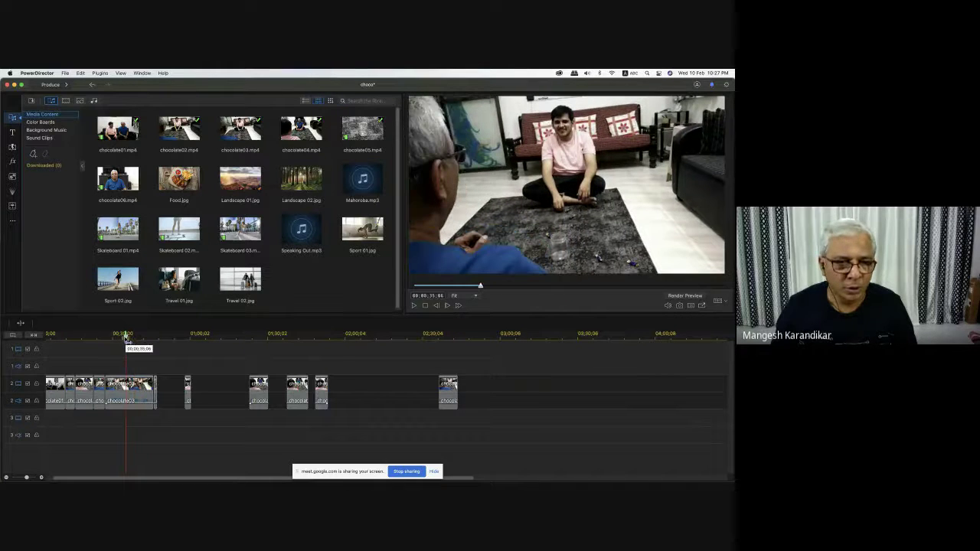
pyautogui.press('space')
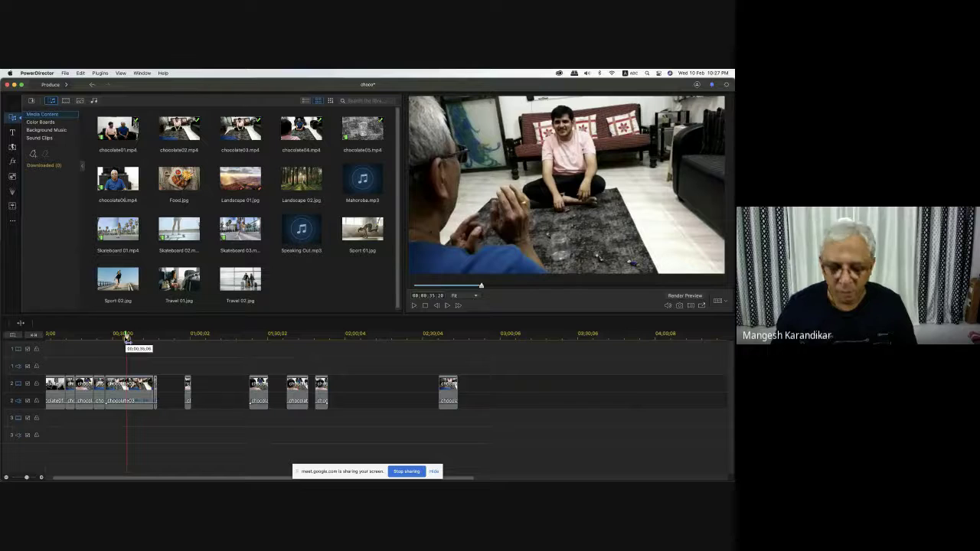
pyautogui.press('space')
pyautogui.press('space')
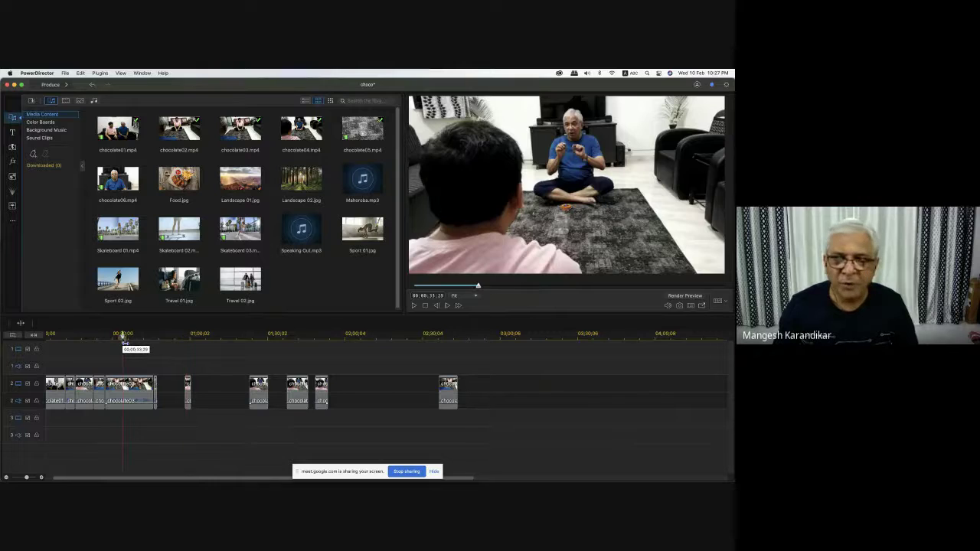
pyautogui.moveTo(188, 398); pyautogui.dragTo(131, 354)
# Step: Play chocolate03 from about 00;00;34 past the chocolate04 piece on track 1 to check whether the overlay shows
pyautogui.click(127, 335)
pyautogui.click(123, 336)
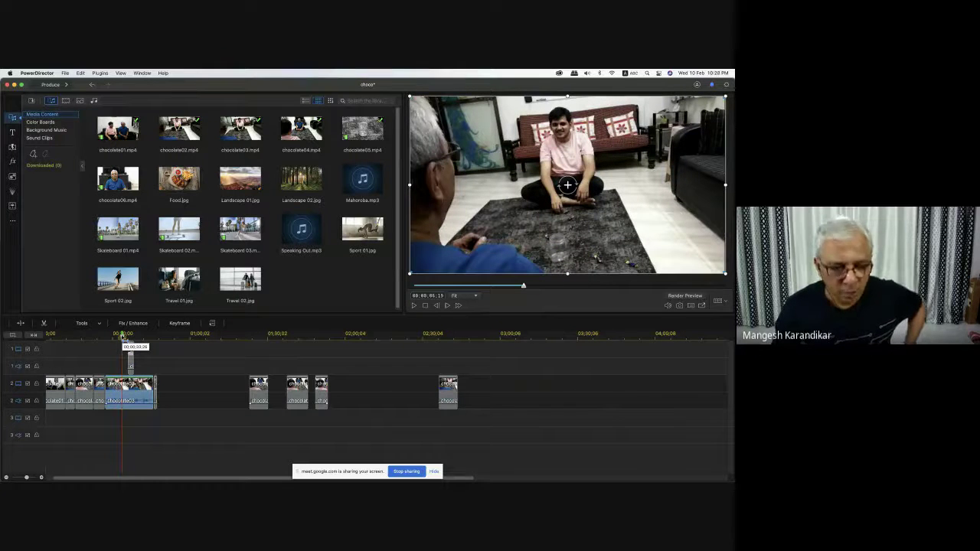
pyautogui.click(124, 336)
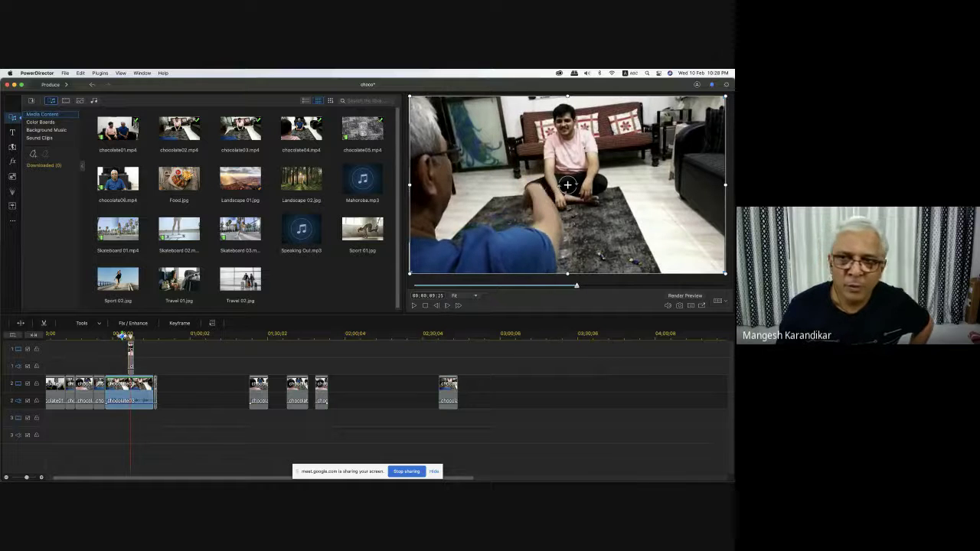
pyautogui.click(167, 346)
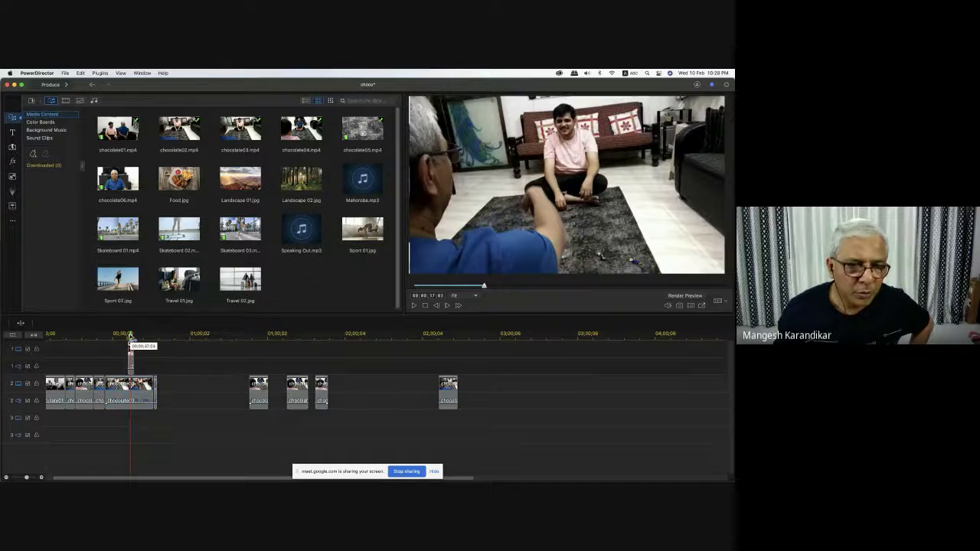
pyautogui.press('space')
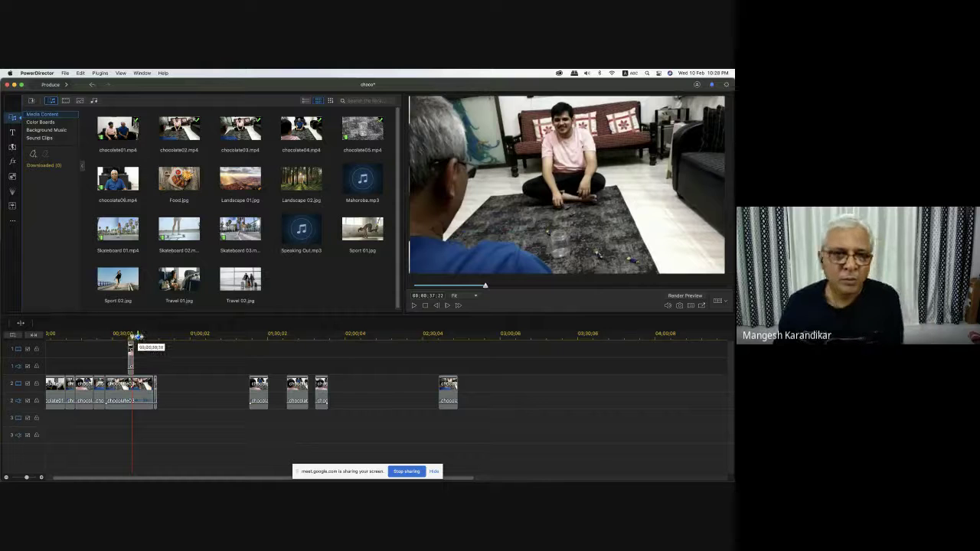
pyautogui.click(140, 337)
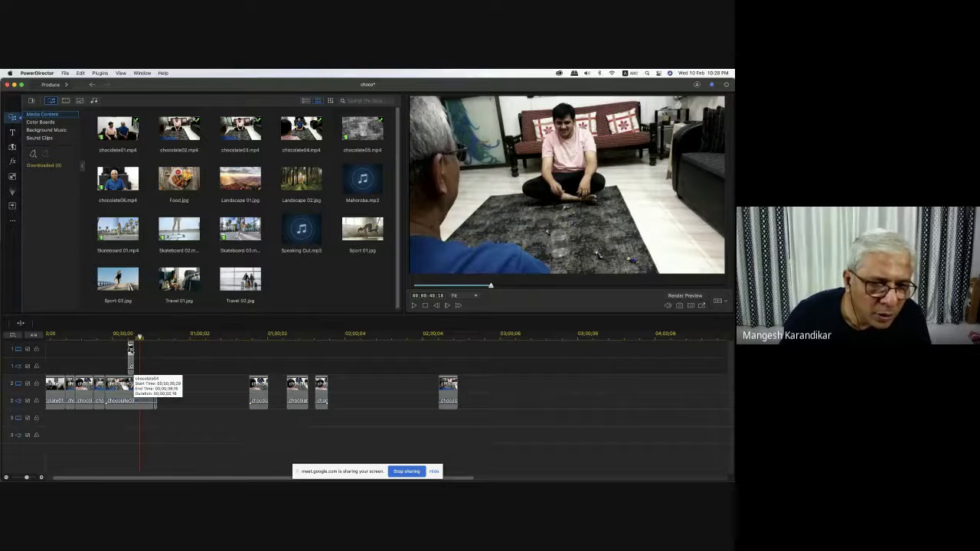
# Step: Move the chocolate04 piece from track 1 to track 3 below chocolate03 at the same time position, and play across it
pyautogui.click(130, 348)
pyautogui.moveTo(130, 348); pyautogui.dragTo(130, 419)
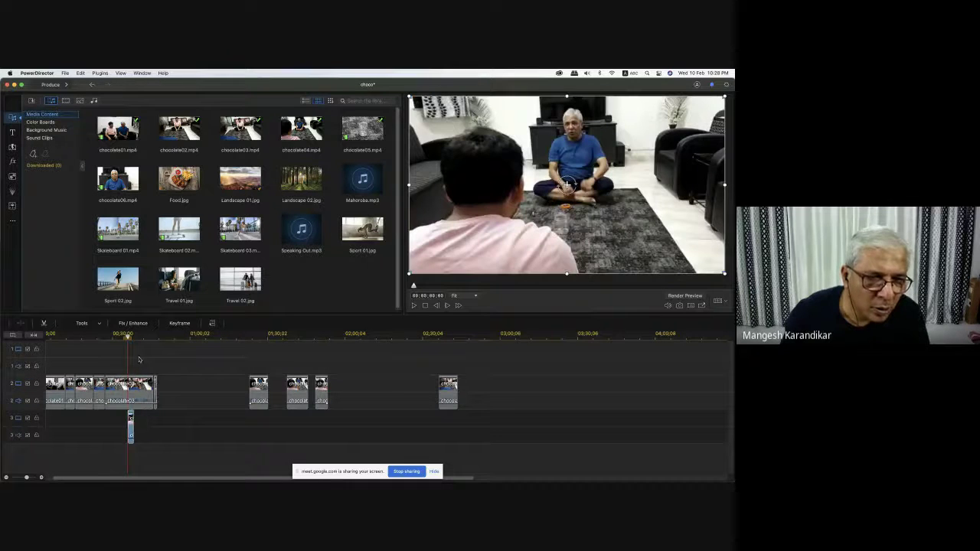
pyautogui.click(133, 337)
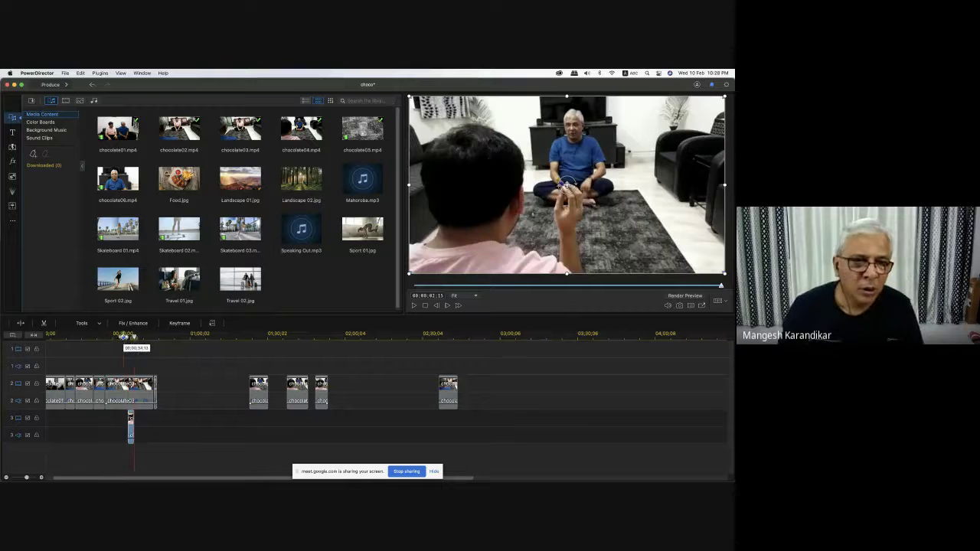
pyautogui.click(123, 336)
pyautogui.press('space')
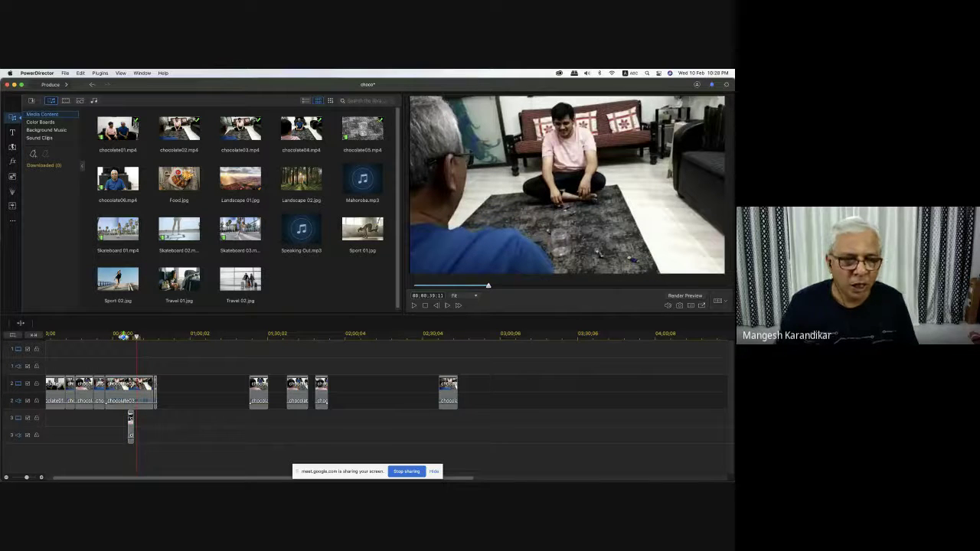
# Step: Unlink the video and audio of the chocolate04 piece on track 3
pyautogui.rightClick(129, 417)
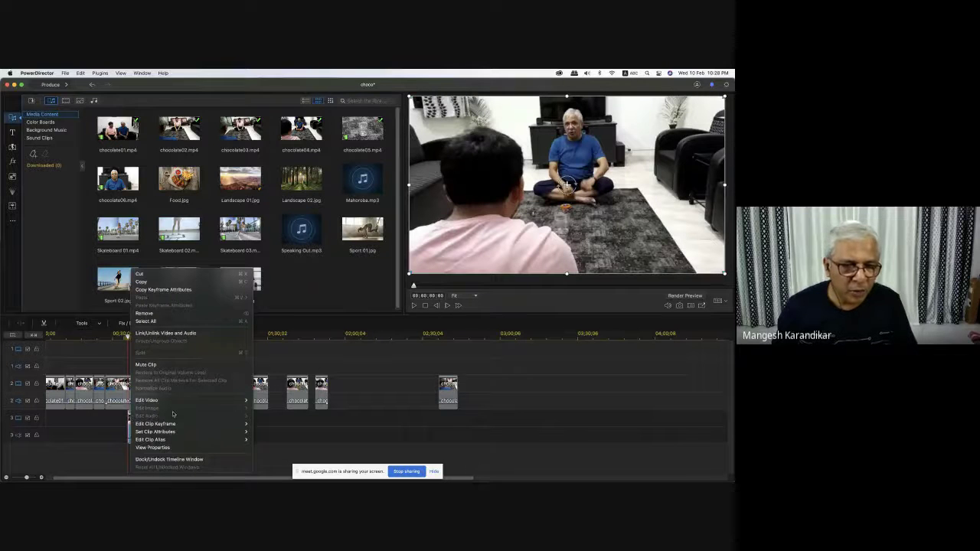
pyautogui.click(188, 334)
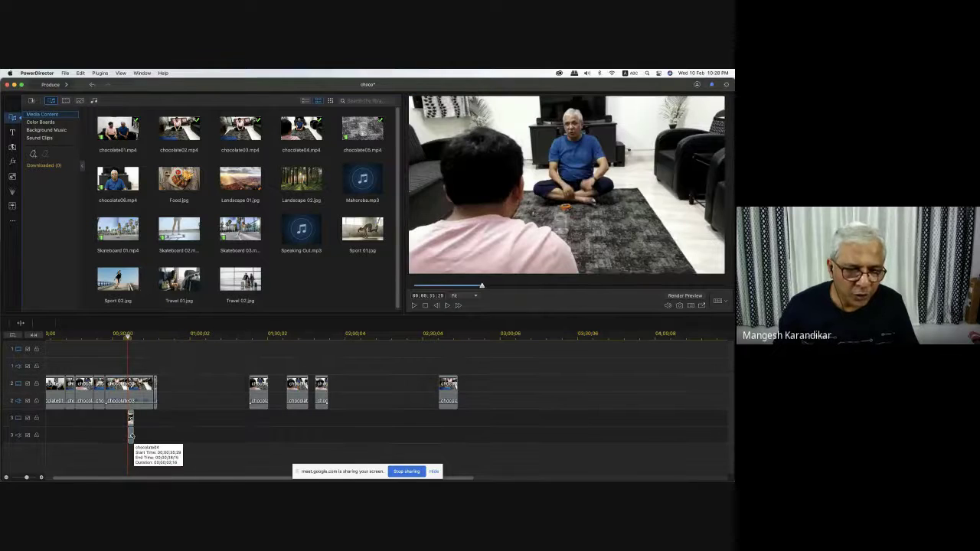
# Step: Delete the unlinked audio of the chocolate04 piece on track 3, keeping its video, and play across it
pyautogui.click(130, 418)
pyautogui.moveTo(130, 418); pyautogui.dragTo(130, 433)
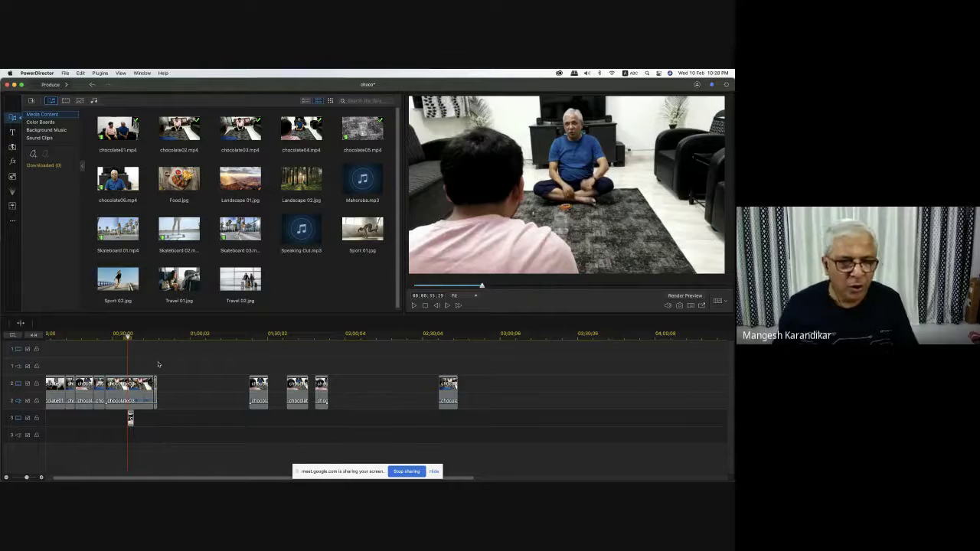
pyautogui.click(122, 336)
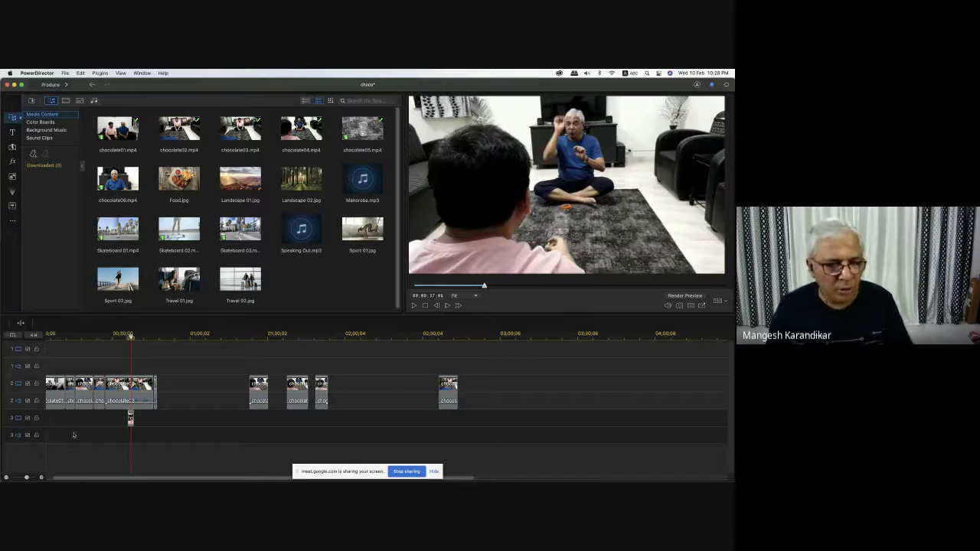
# Step: Move the chocolate04 piece on track 3 slightly earlier, to start at about 00;00;34;23, and play across it
pyautogui.click(42, 479)
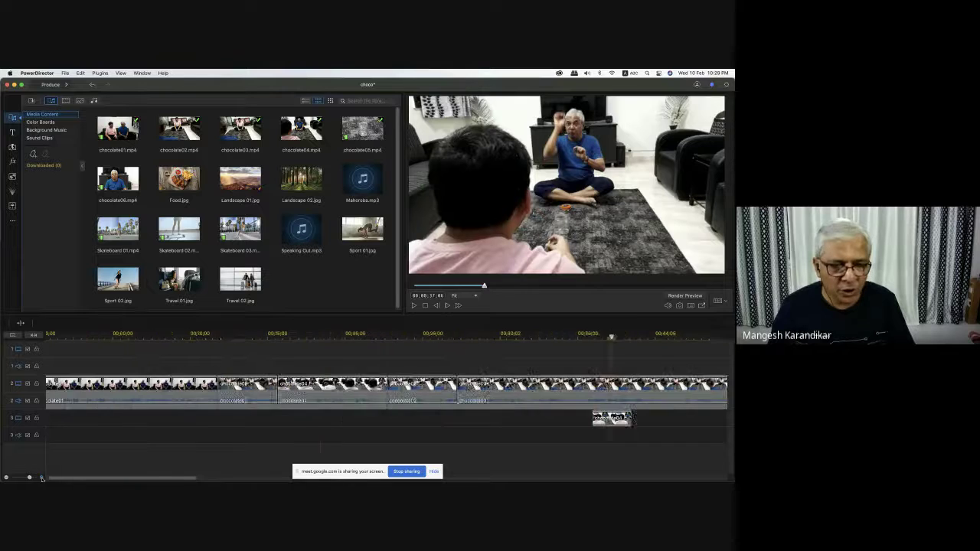
pyautogui.click(42, 479)
pyautogui.click(343, 420)
pyautogui.moveTo(343, 420); pyautogui.dragTo(308, 421)
pyautogui.click(293, 337)
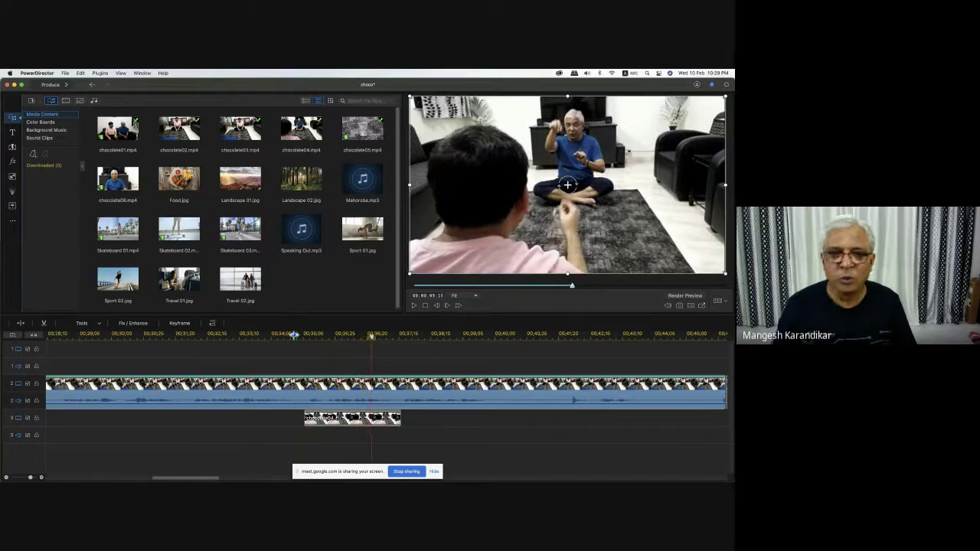
pyautogui.click(296, 335)
pyautogui.press('space')
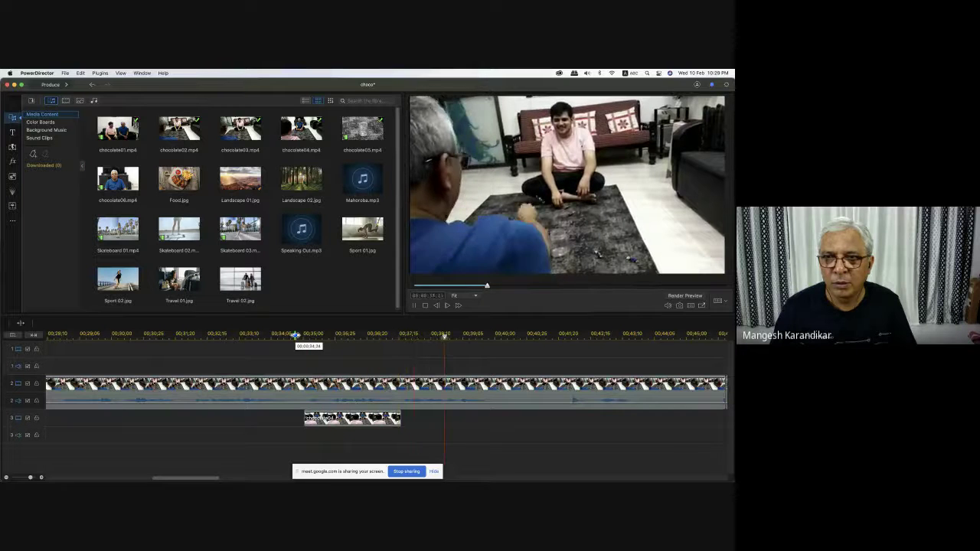
# Step: Play chocolate03 from about 00;00;31;24, move the chocolate04 piece on track 3 to start at about 00;00;30;17, and play across it
pyautogui.click(186, 336)
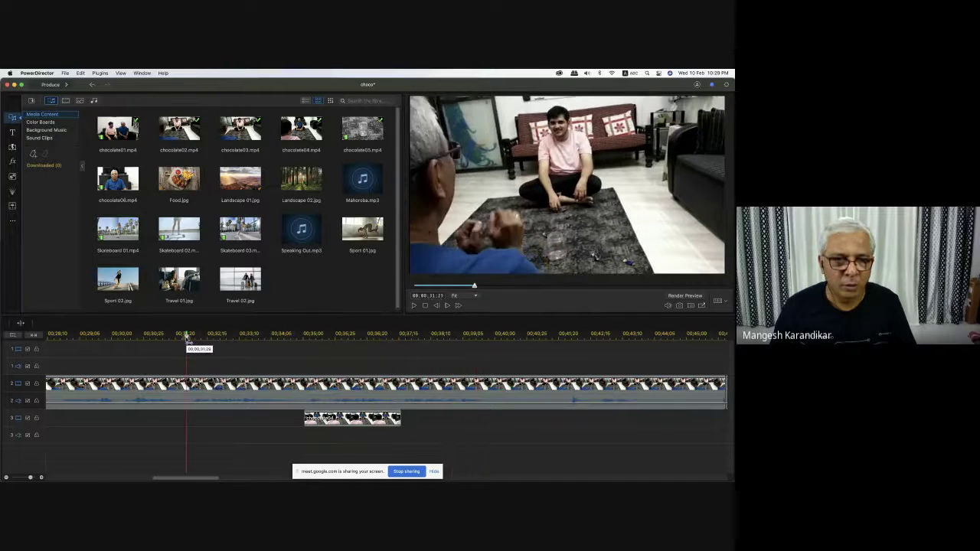
pyautogui.press('space')
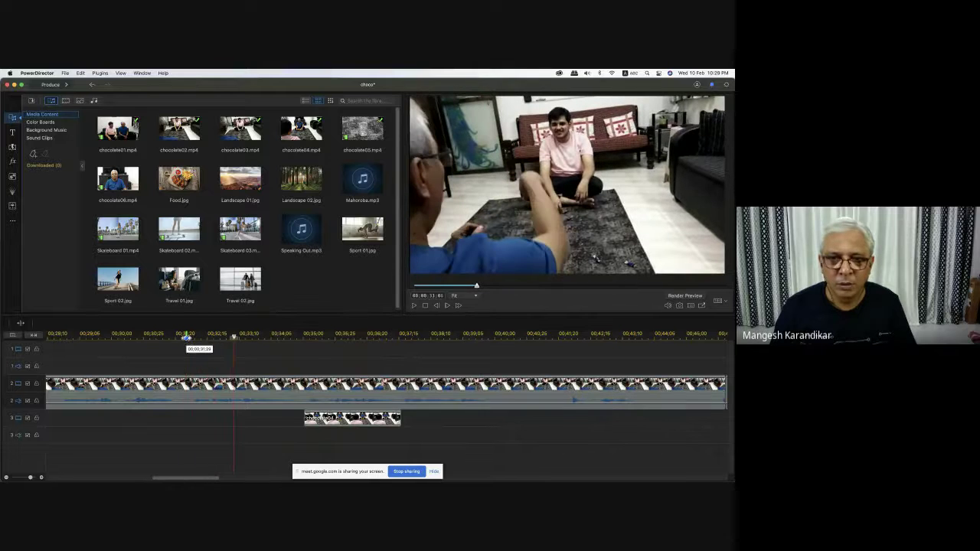
pyautogui.moveTo(340, 417); pyautogui.dragTo(177, 418)
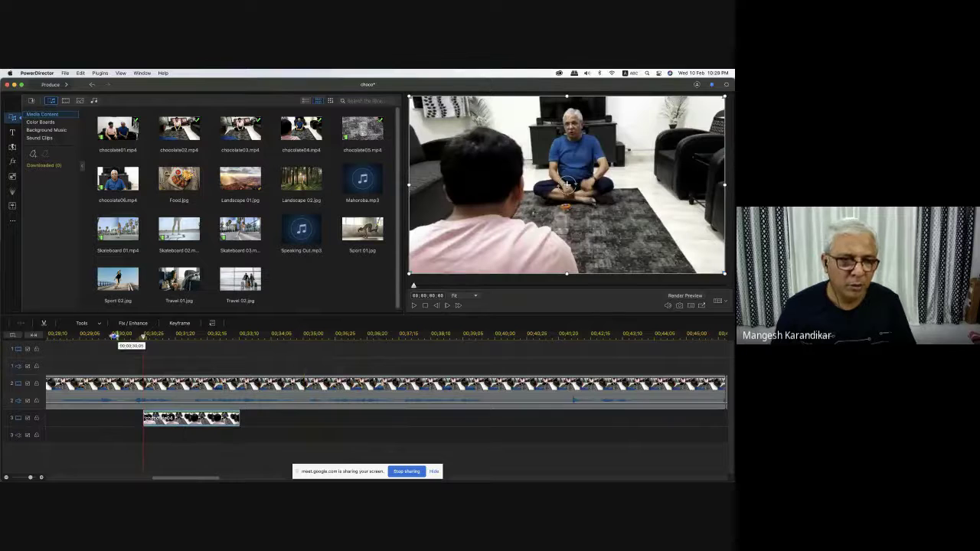
pyautogui.press('space')
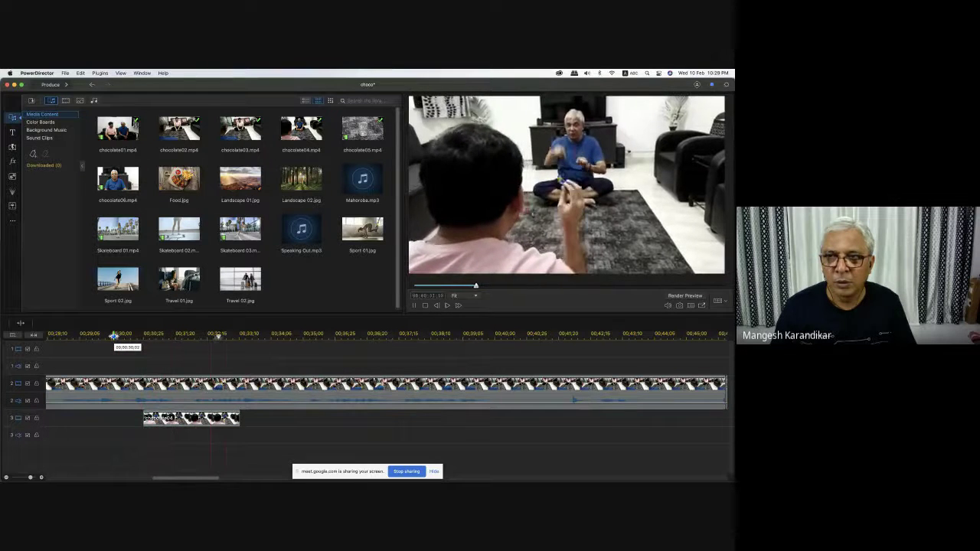
pyautogui.press('space')
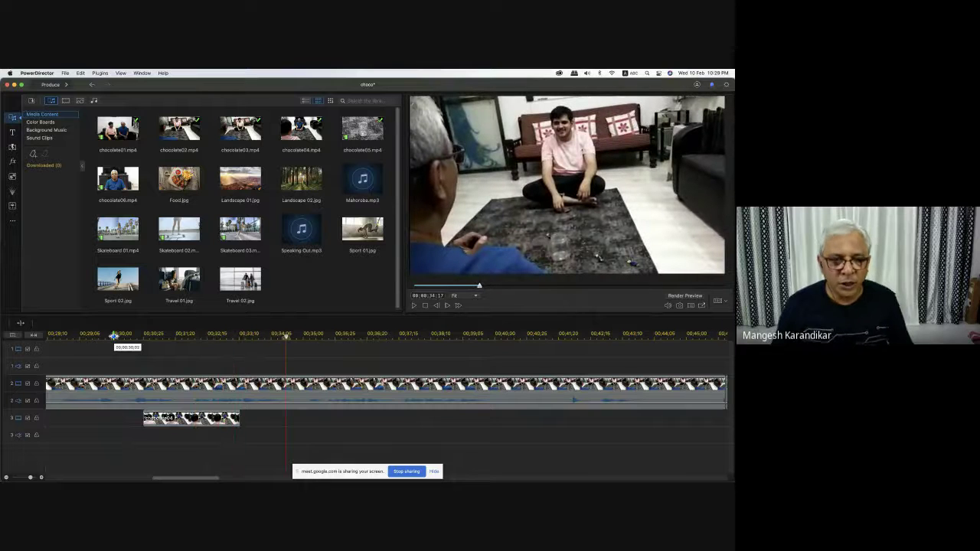
# Step: Play the sequence from 00;00;29;00 past the chocolate04 piece on track 3, and switch to the Google Meet call
pyautogui.click(5, 477)
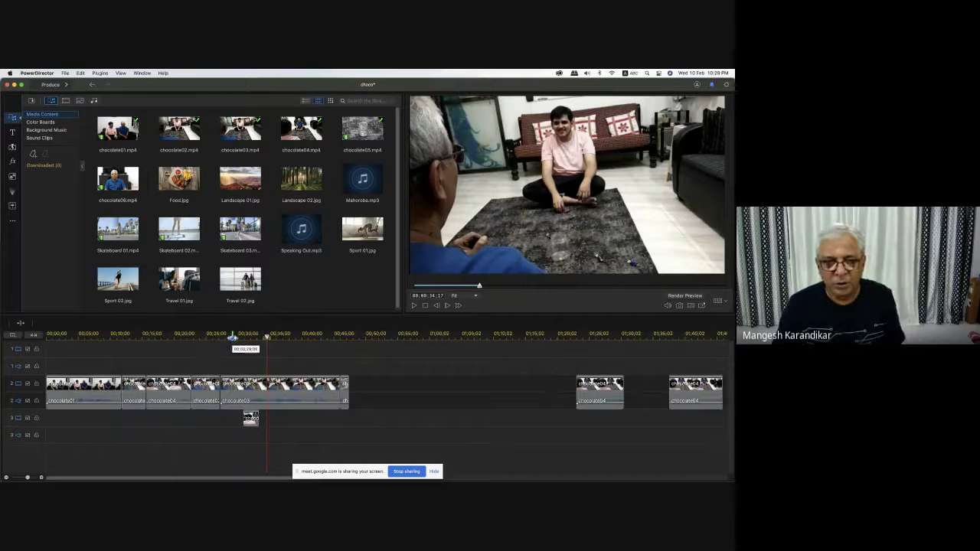
pyautogui.click(232, 336)
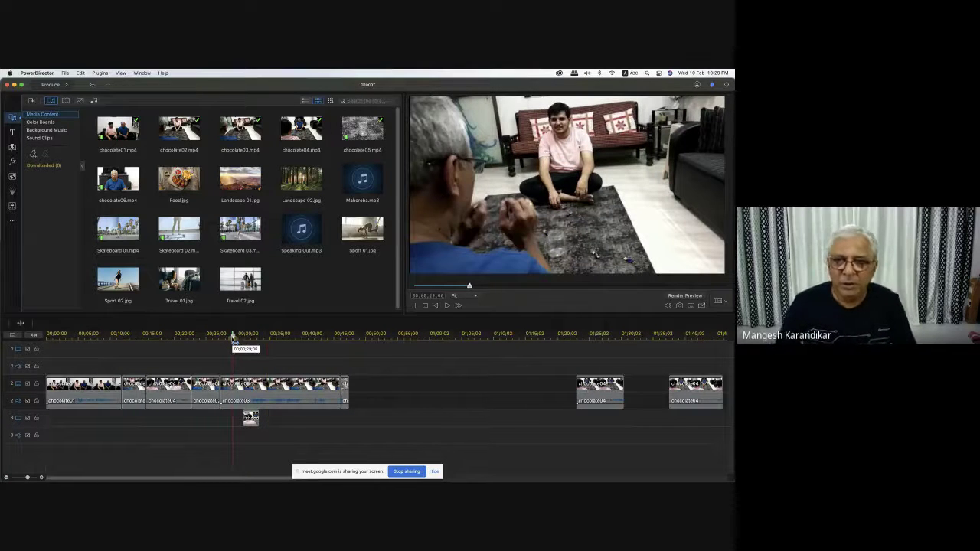
pyautogui.press('space')
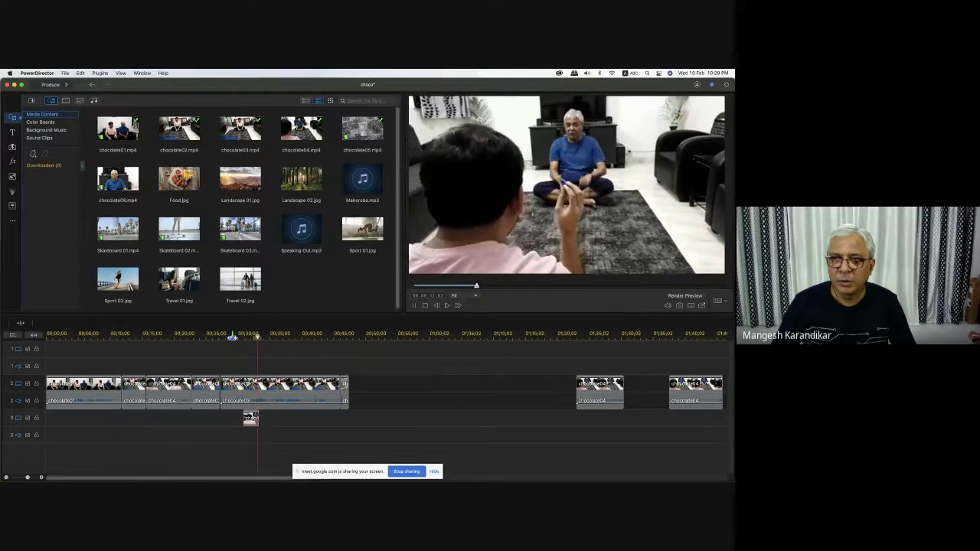
pyautogui.press('space')
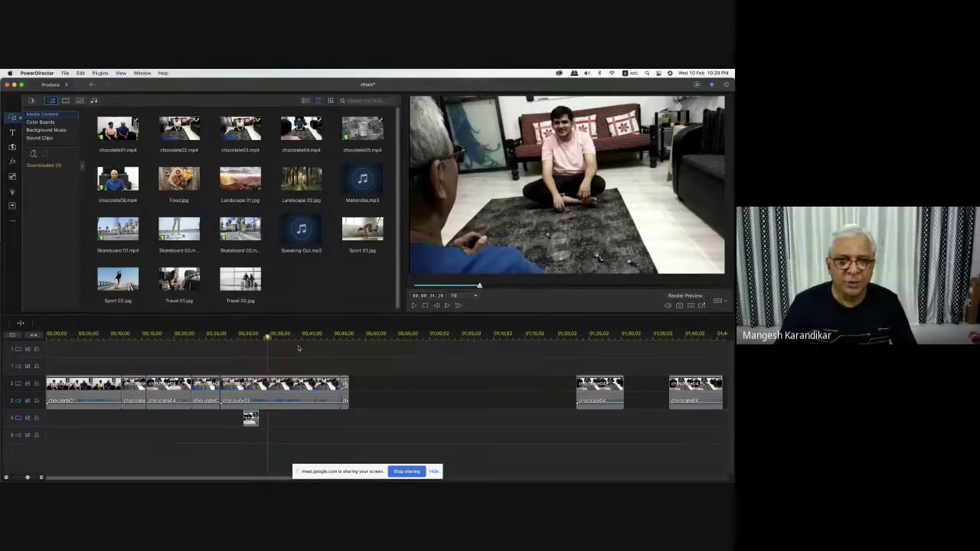
pyautogui.press('super+Tab')
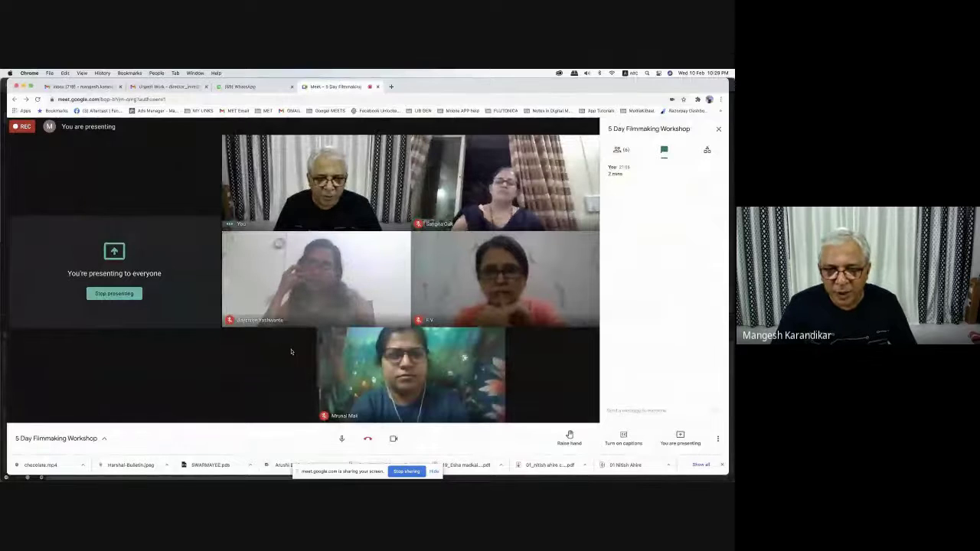
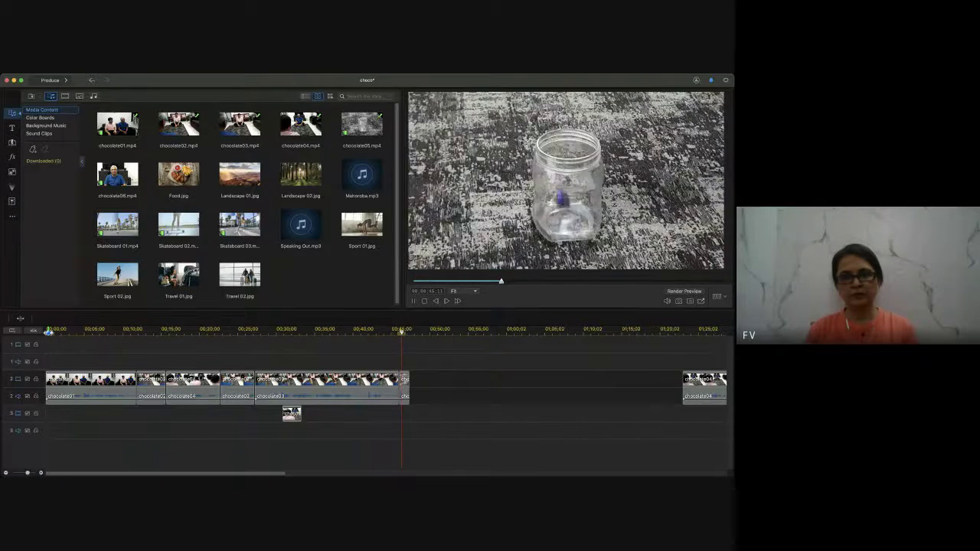
# Step: Unlink the video and audio of chocolate03 on track 2 and select only its audio
pyautogui.click(327, 386)
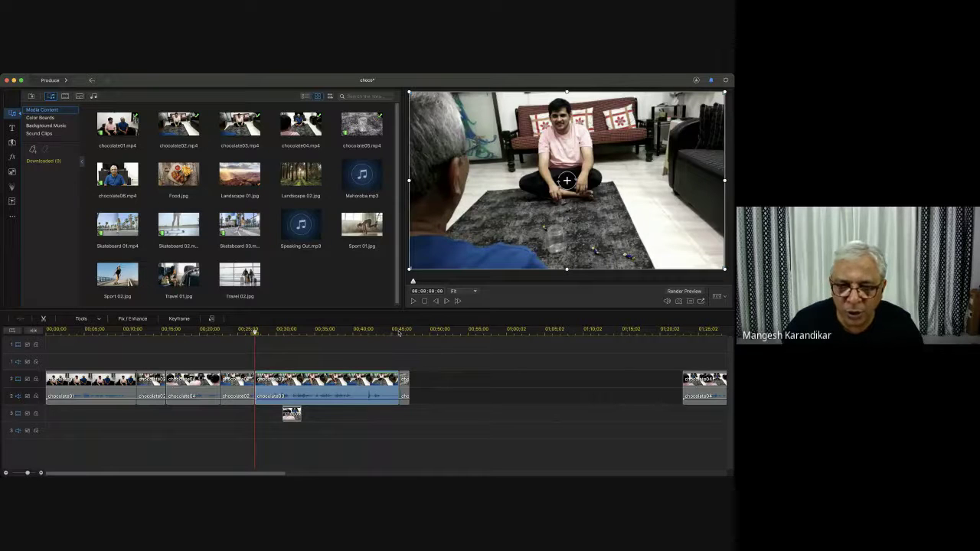
pyautogui.press('Escape')
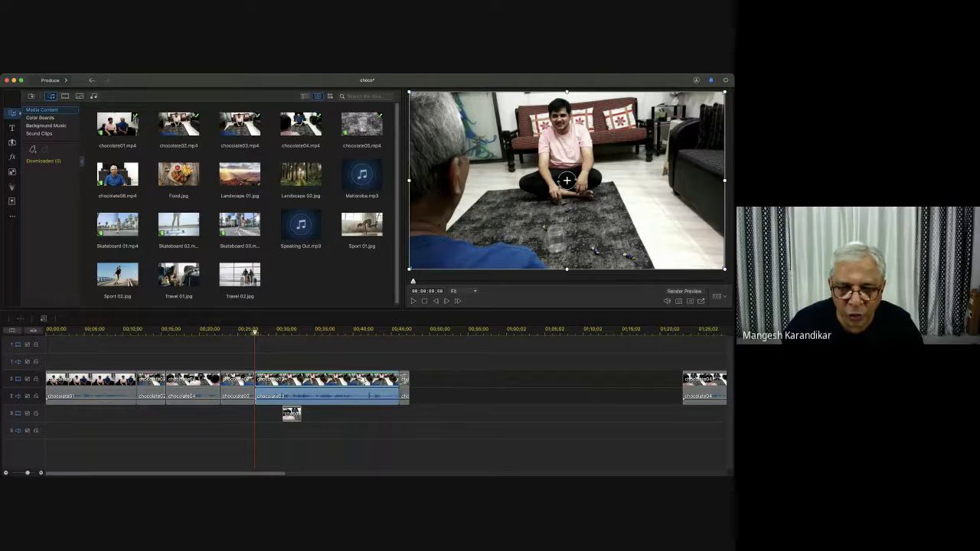
pyautogui.click(382, 398)
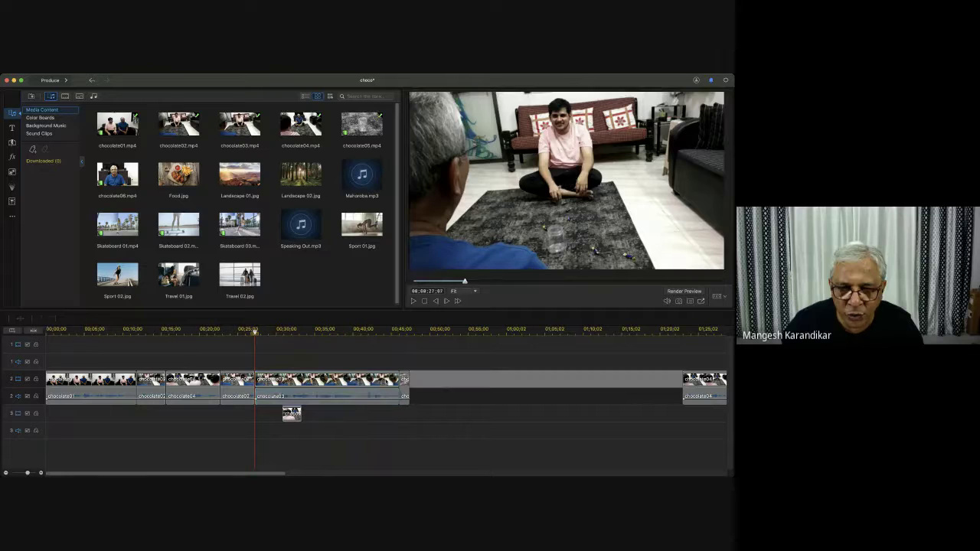
pyautogui.click(383, 399)
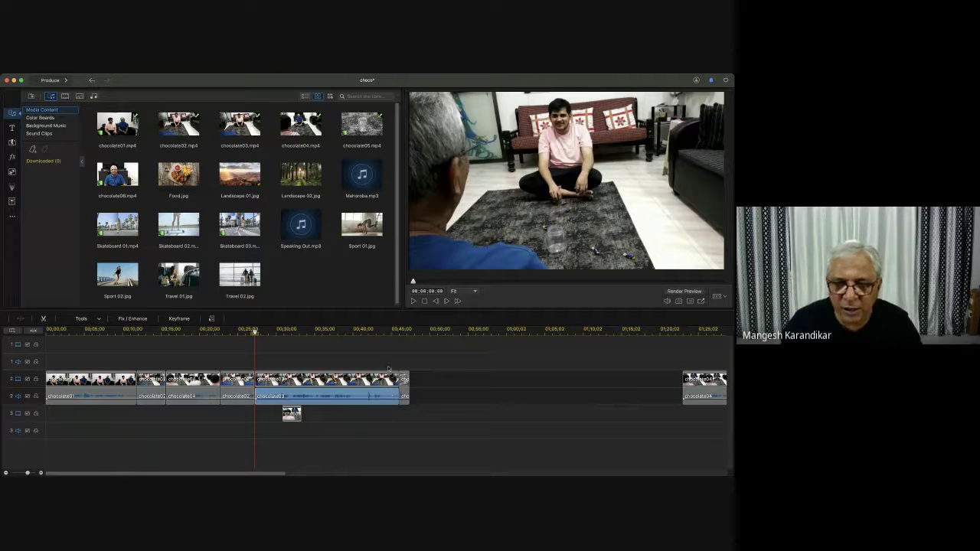
# Step: Split chocolate03's audio at about 00;00;45;29, where the noise before chocolate05 begins, and delete the short end piece, keeping the video
pyautogui.click(386, 332)
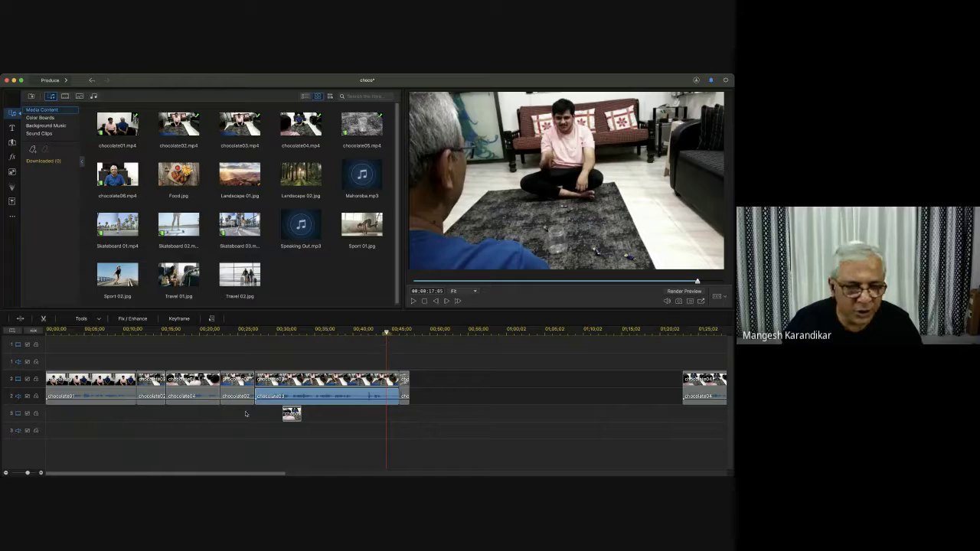
pyautogui.click(41, 473)
pyautogui.click(41, 472)
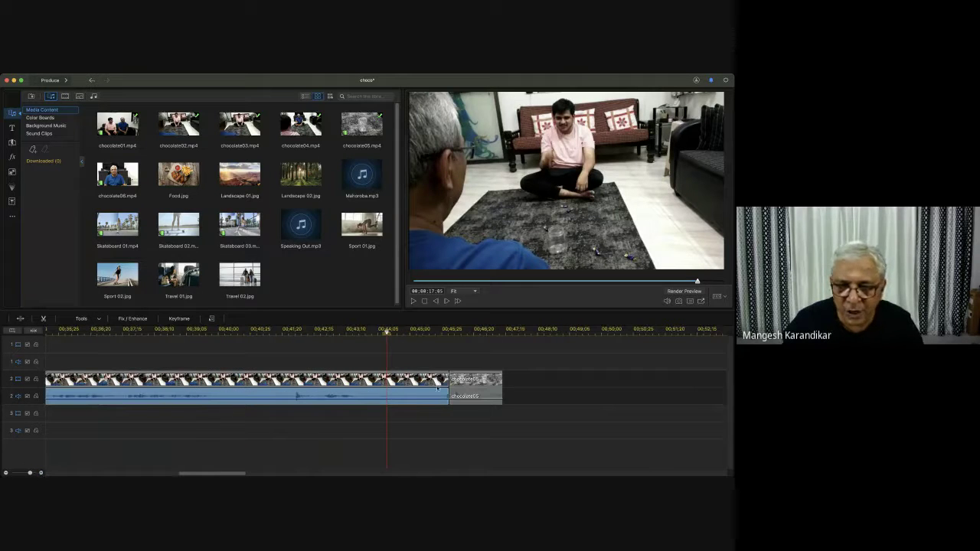
pyautogui.click(40, 472)
pyautogui.click(40, 473)
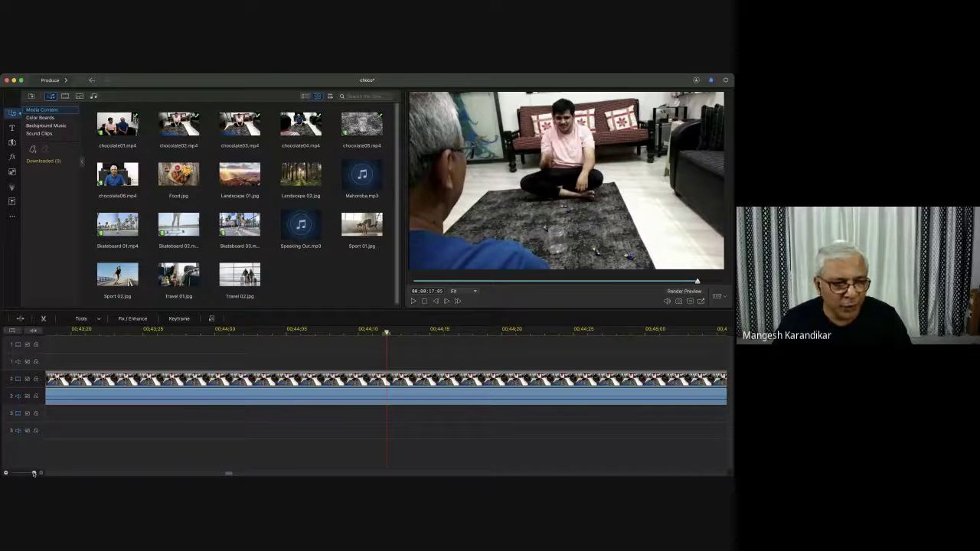
pyautogui.hscroll(10, 392, 366)
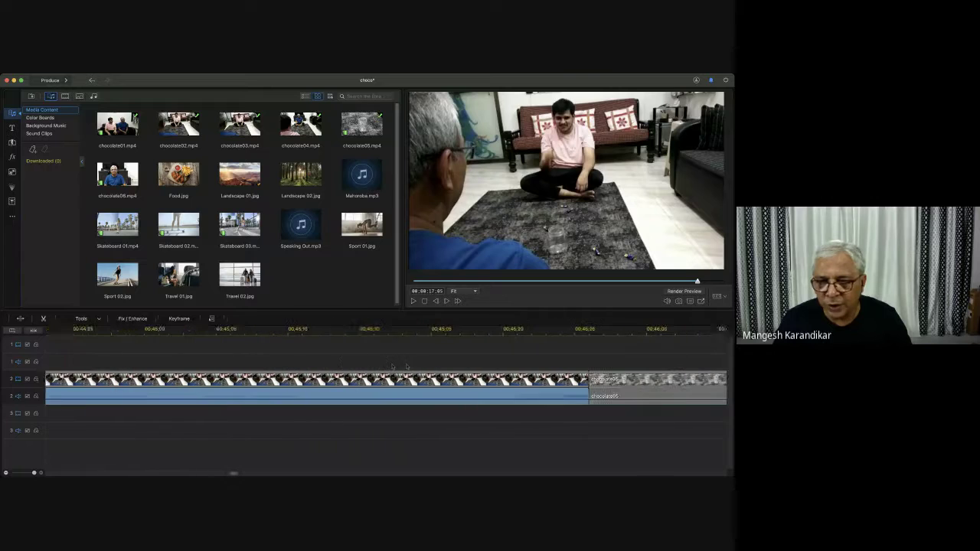
pyautogui.hscroll(3, 392, 366)
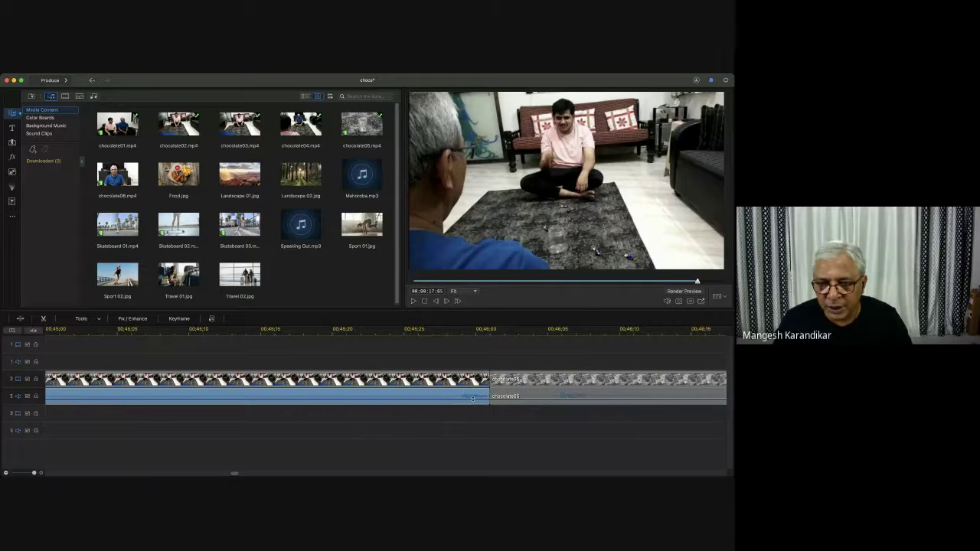
pyautogui.moveTo(474, 398)
pyautogui.mouseDown()
pyautogui.moveTo(470, 411)
pyautogui.moveTo(461, 402)
pyautogui.mouseUp()
pyautogui.click(462, 401)
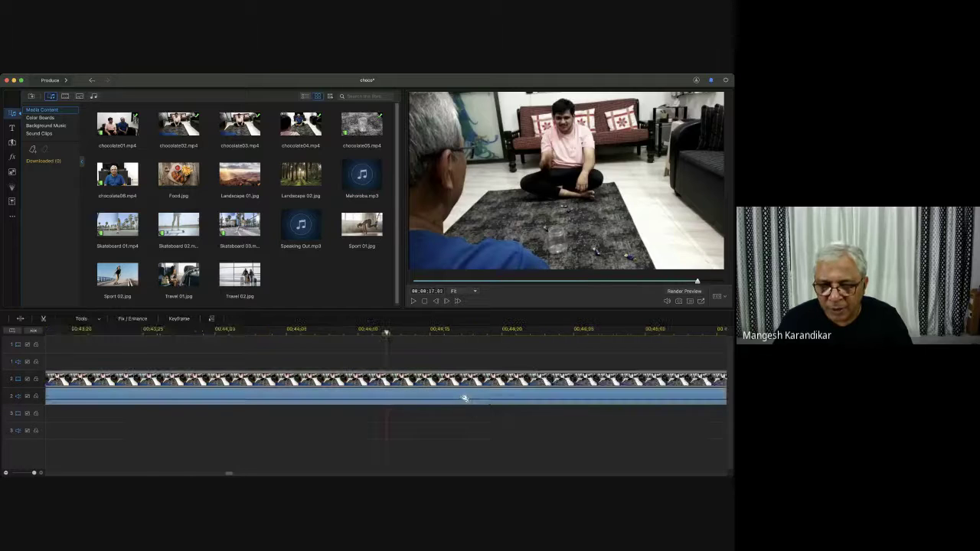
pyautogui.hscroll(10, 464, 397)
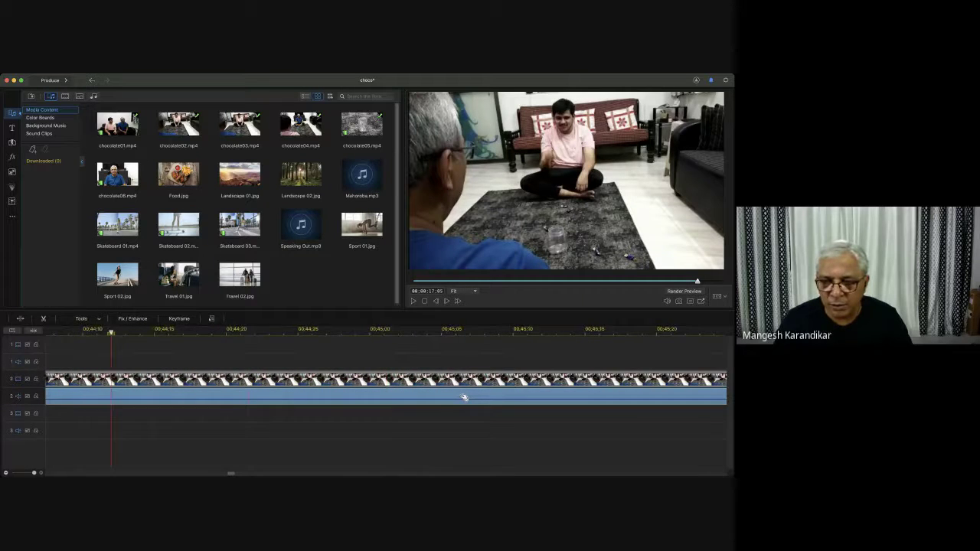
pyautogui.click(510, 334)
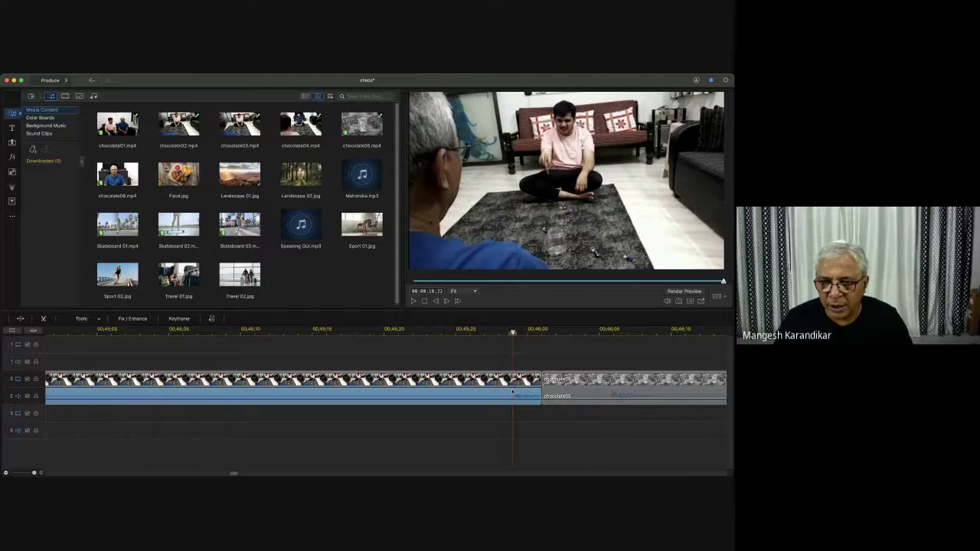
pyautogui.press('super+t')
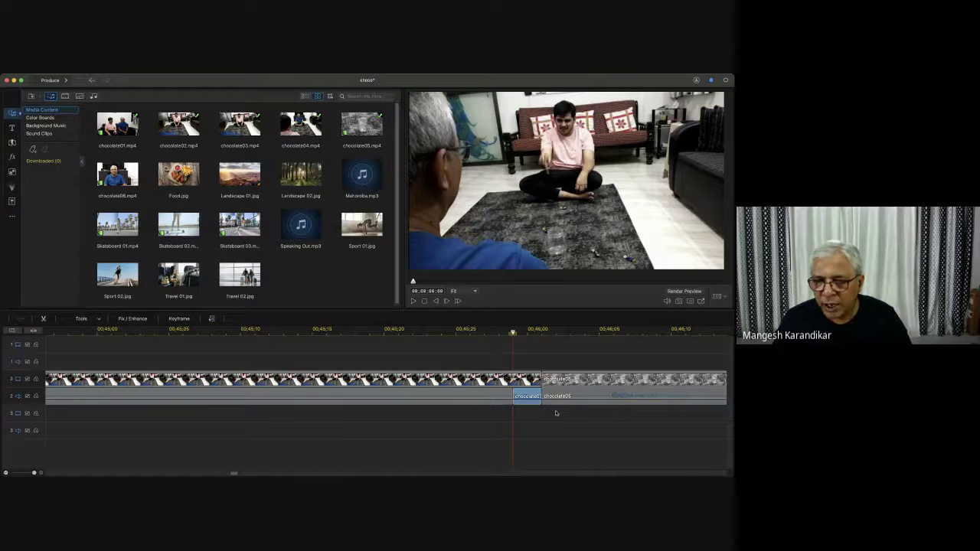
pyautogui.press('Delete')
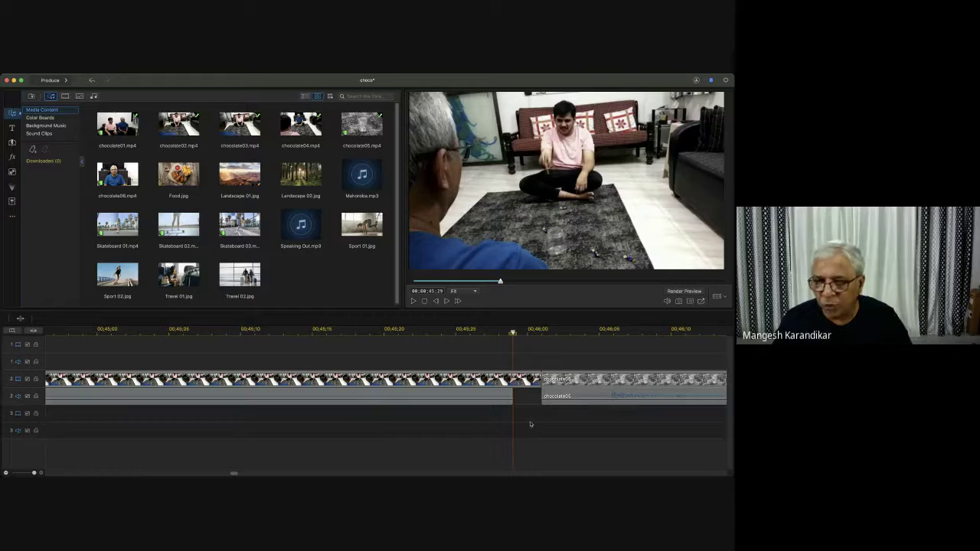
# Step: Play the join from chocolate03 into chocolate05 to check the sound after the audio trim
pyautogui.click(28, 474)
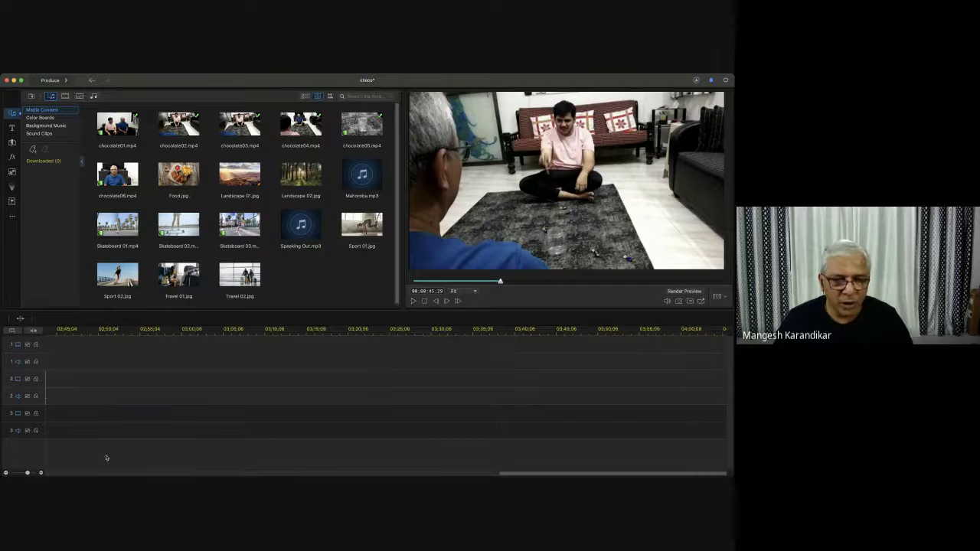
pyautogui.hscroll(-10, 106, 458)
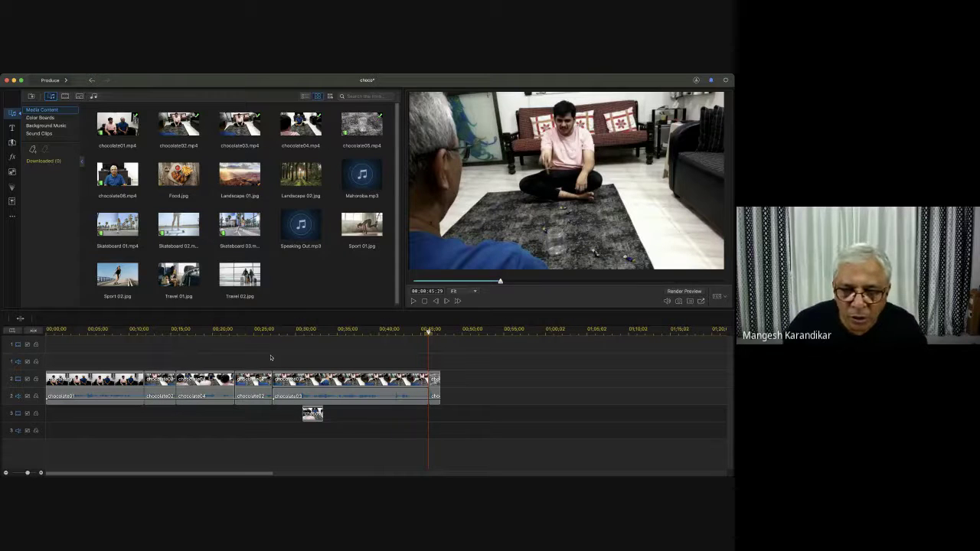
pyautogui.press('space')
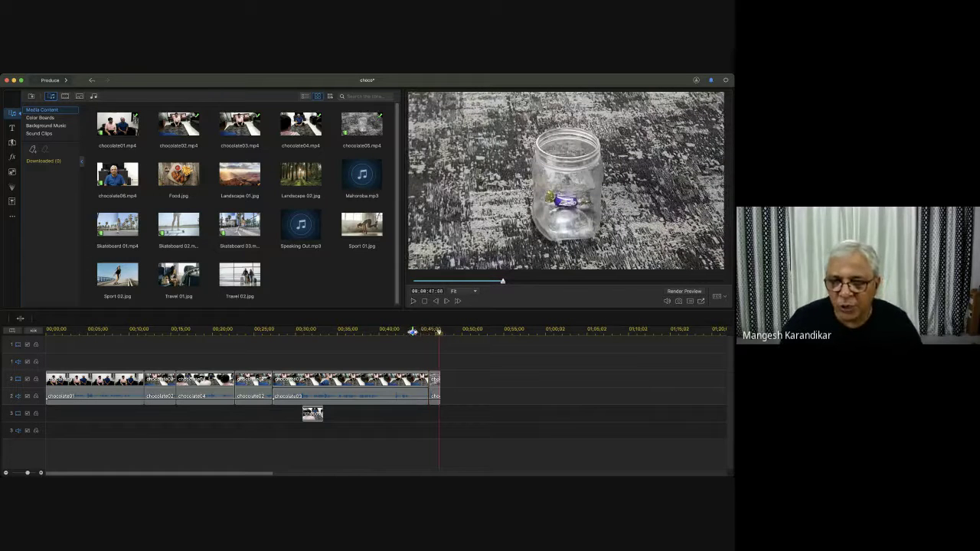
pyautogui.click(412, 332)
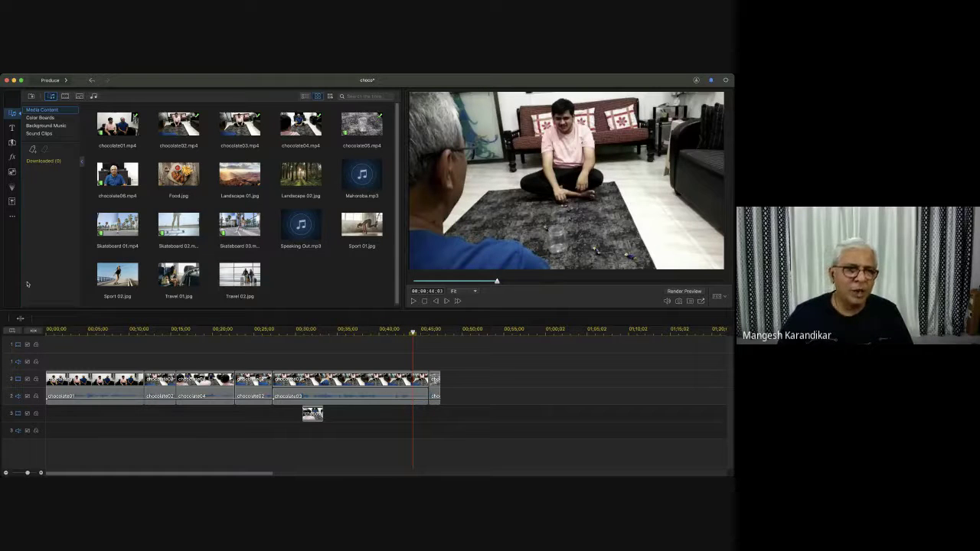
# Step: Preview Speaking Out.mp3, place it on audio track 3 from the start of the timeline, and make that track taller
pyautogui.click(309, 232)
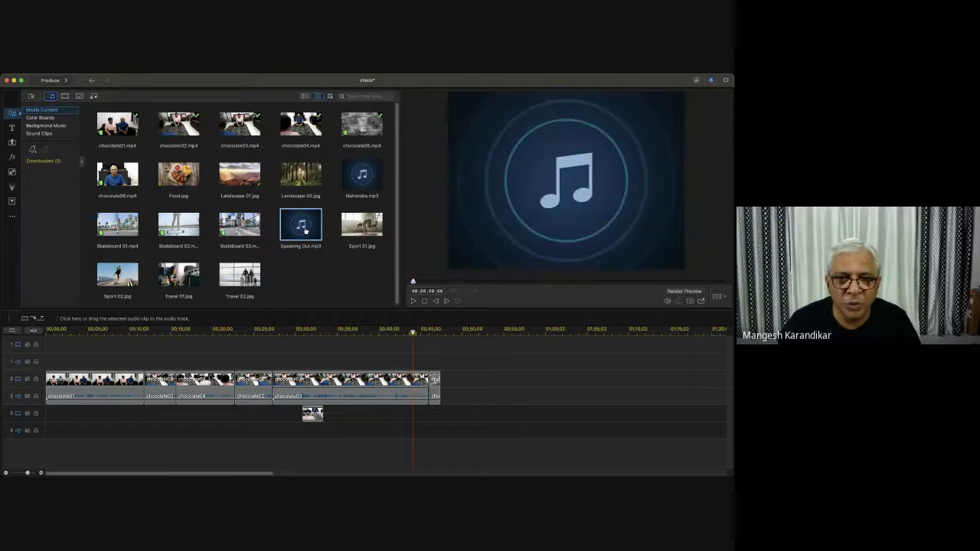
pyautogui.press('space')
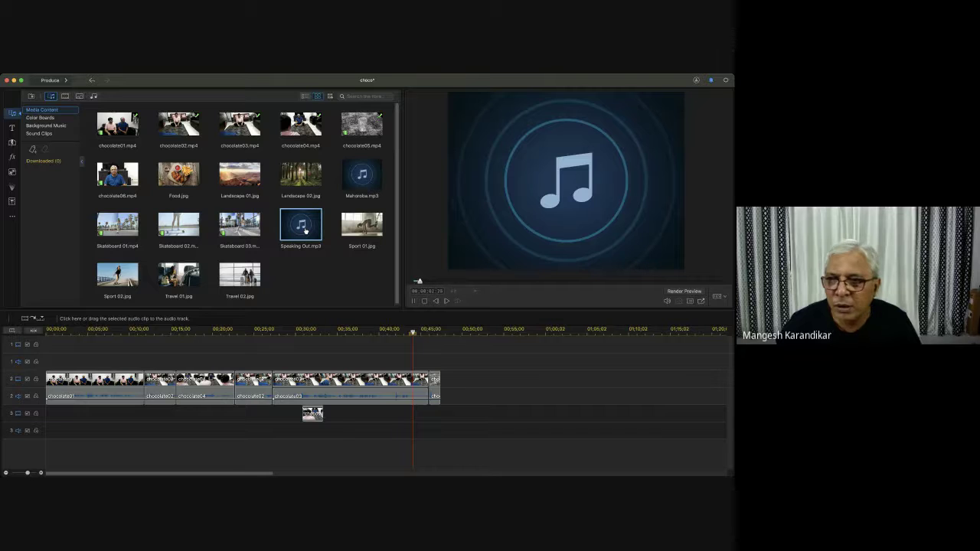
pyautogui.press('space')
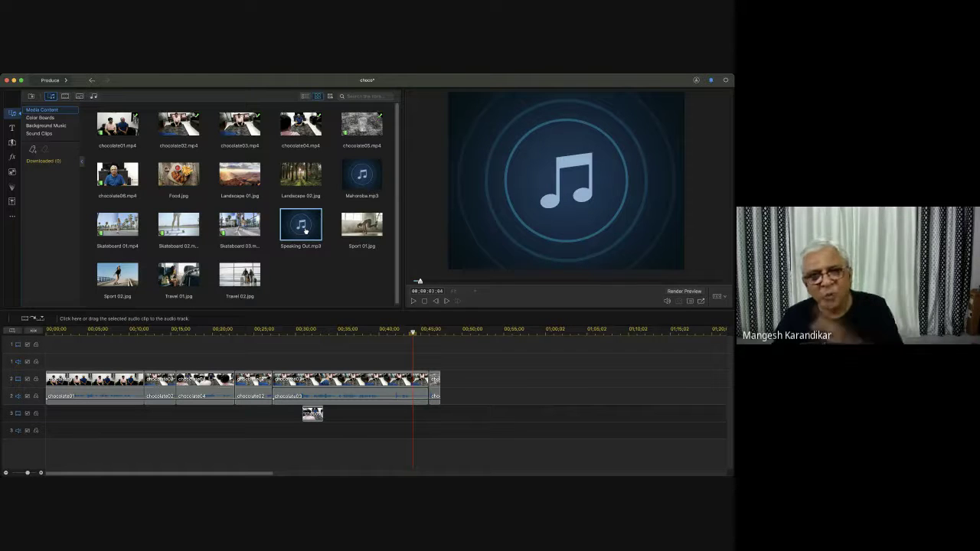
pyautogui.moveTo(303, 227); pyautogui.dragTo(77, 427)
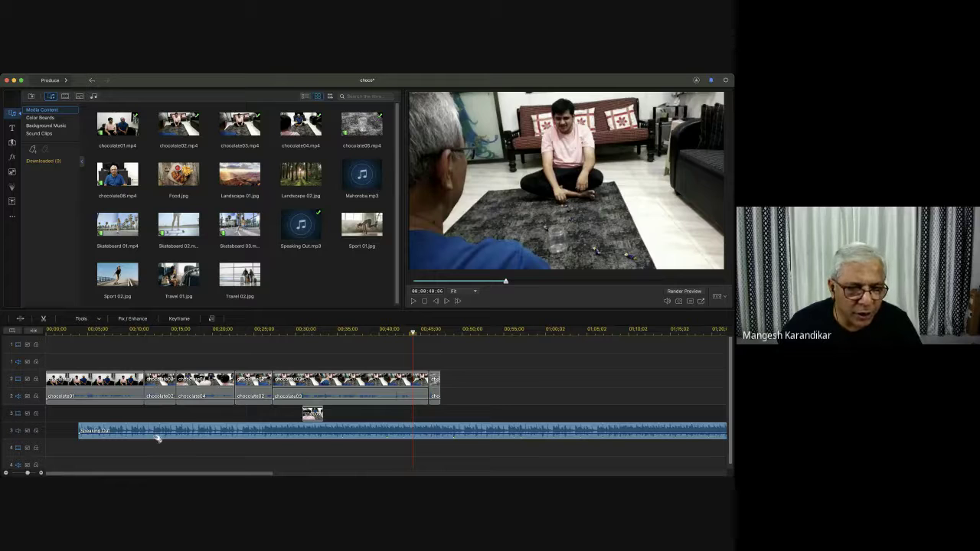
pyautogui.moveTo(157, 431); pyautogui.dragTo(115, 431)
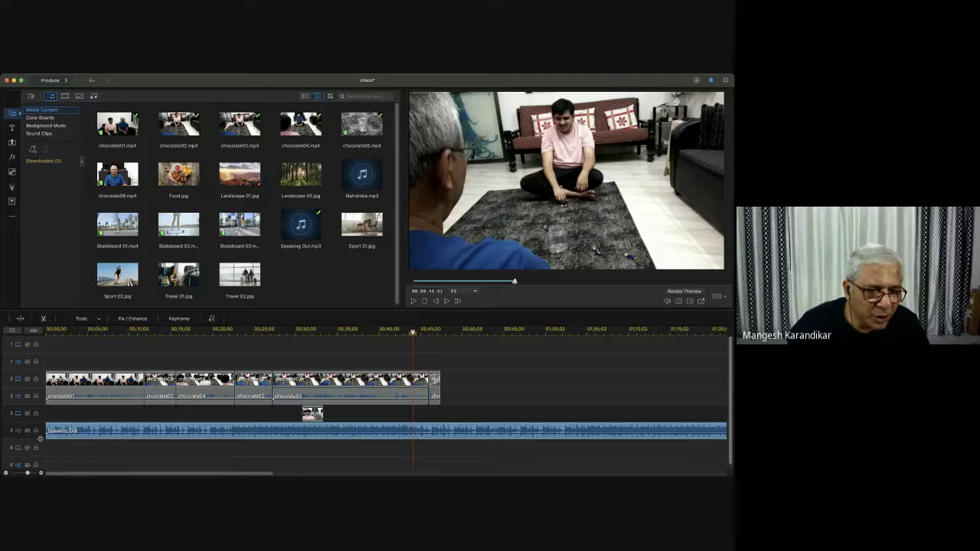
pyautogui.moveTo(40, 437); pyautogui.dragTo(39, 457)
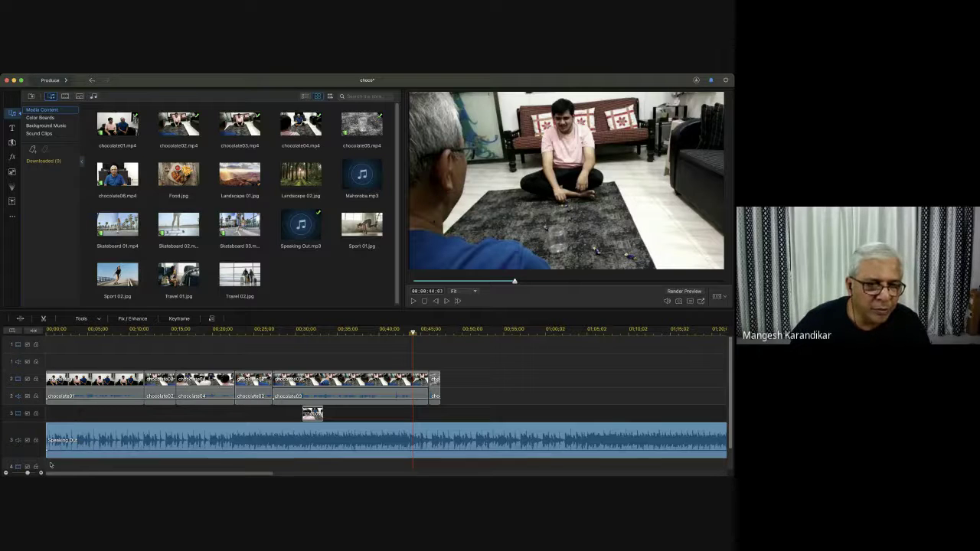
# Step: Try adding volume keyframes over the opening part of the Speaking Out music and play the sequence from the start
pyautogui.click(180, 318)
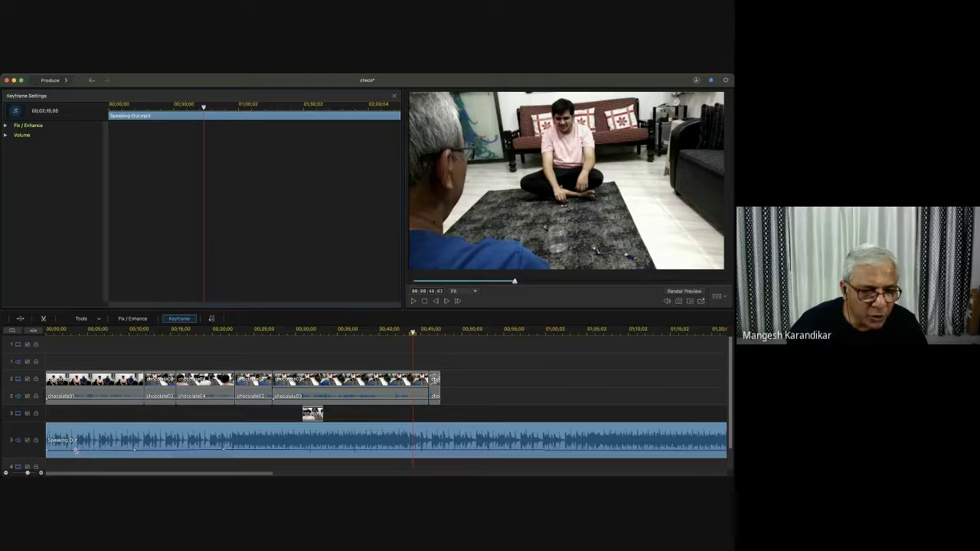
pyautogui.moveTo(75, 450)
pyautogui.mouseDown()
pyautogui.moveTo(76, 442)
pyautogui.moveTo(75, 452)
pyautogui.mouseUp()
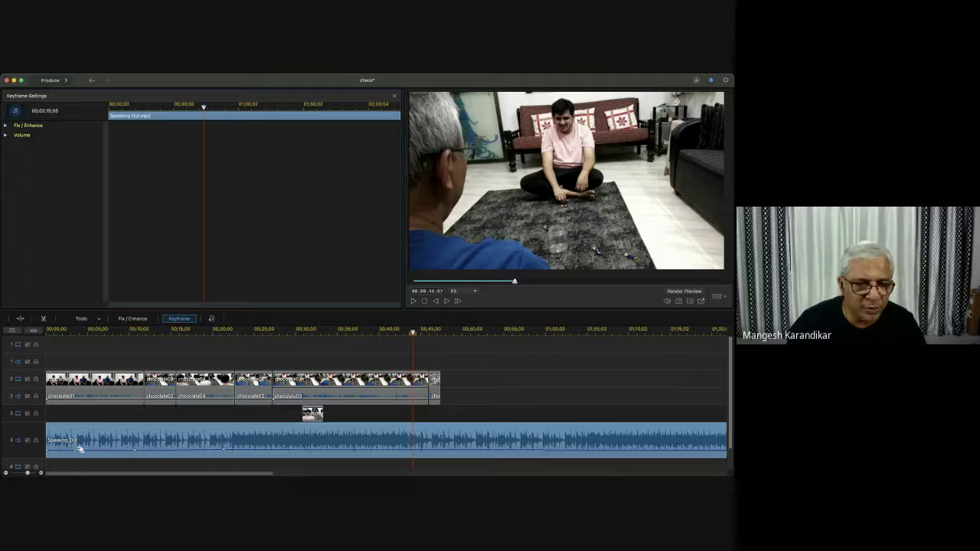
pyautogui.click(48, 331)
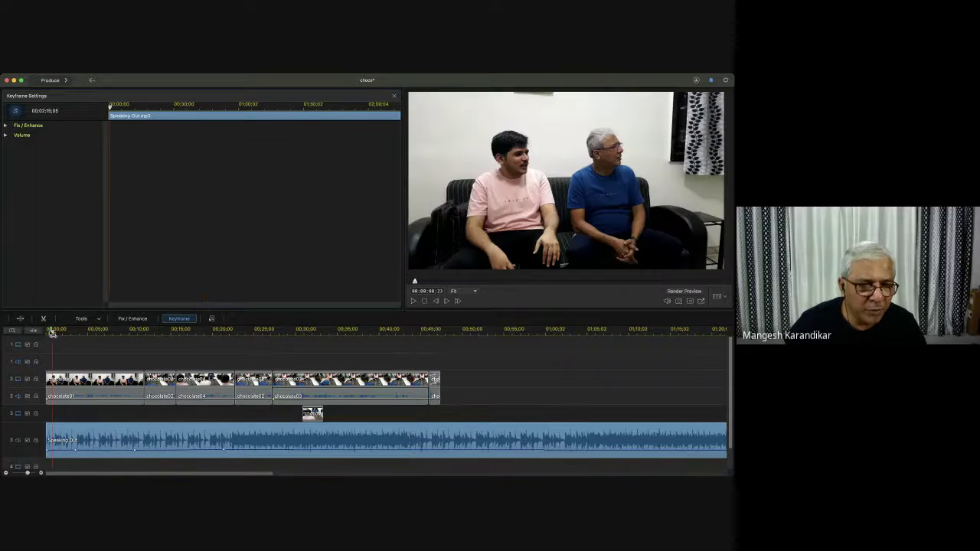
pyautogui.press('space')
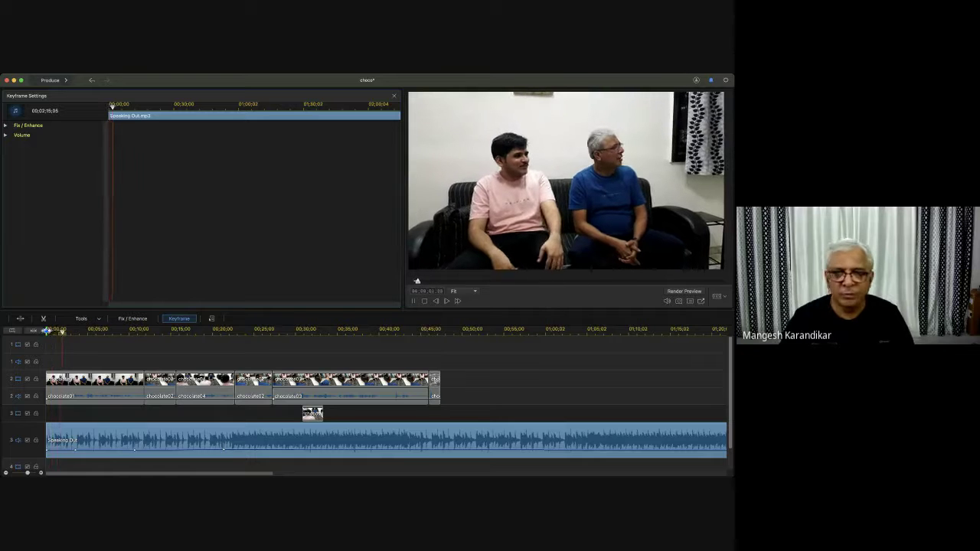
pyautogui.press('space')
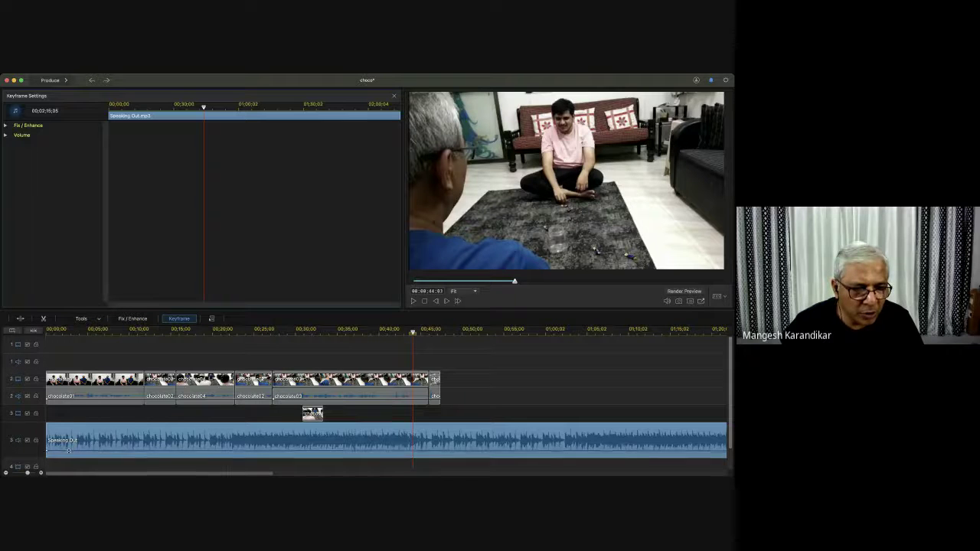
# Step: Lower the volume of the entire Speaking Out music clip and play from the start up to 00;00;22;04
pyautogui.moveTo(68, 452); pyautogui.dragTo(68, 454)
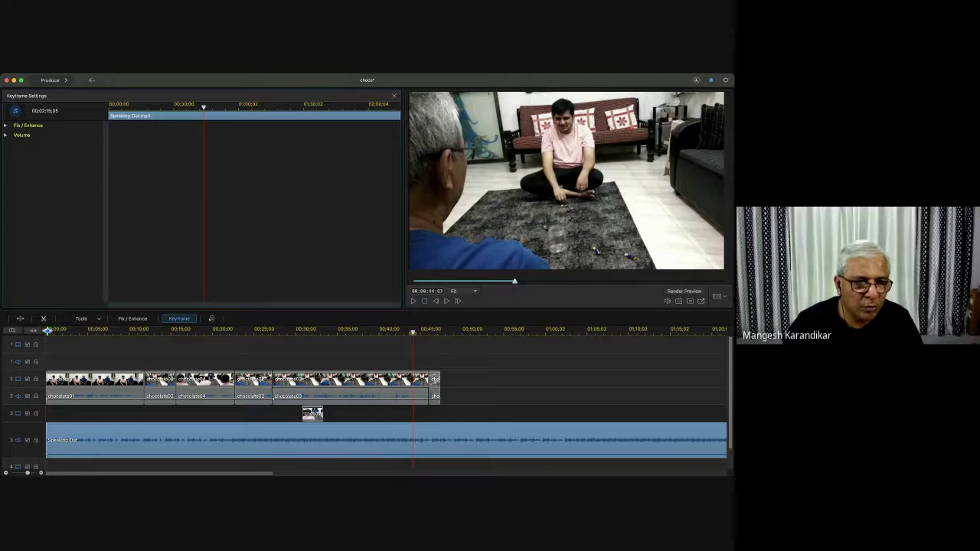
pyautogui.click(48, 330)
pyautogui.press('space')
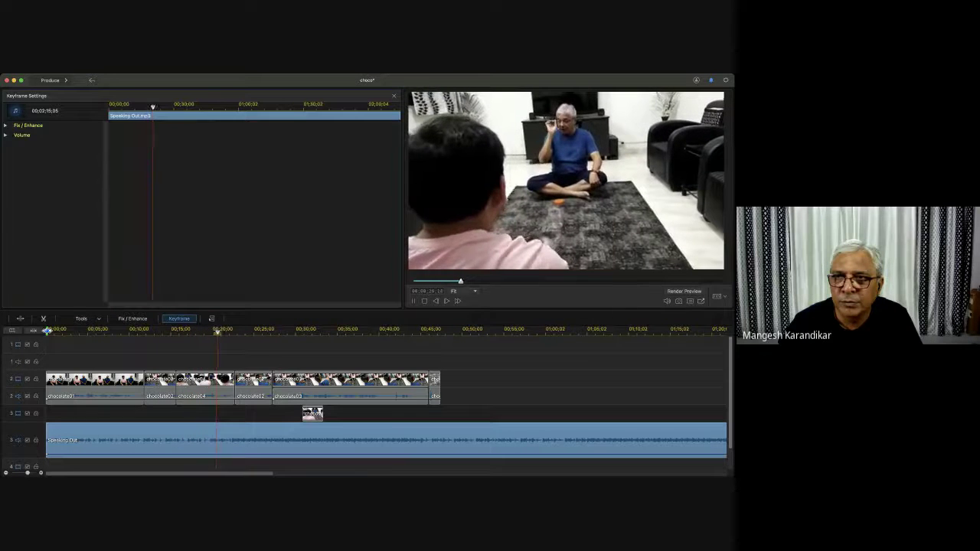
pyautogui.press('space')
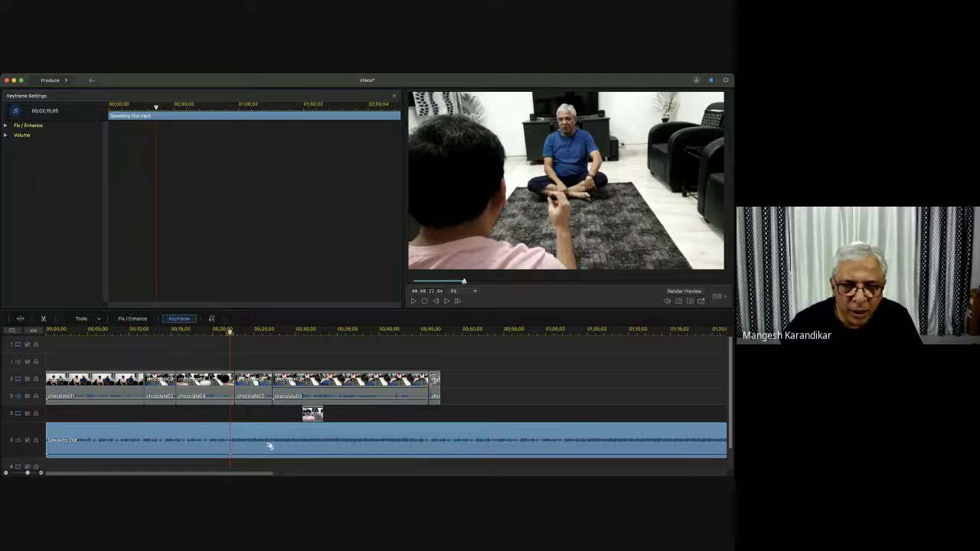
# Step: Raise the Speaking Out volume between about 00;00;22;04 and 00;00;28;12 with four volume keyframes, ramping up and back down
pyautogui.moveTo(264, 333)
pyautogui.mouseDown()
pyautogui.moveTo(289, 334)
pyautogui.moveTo(280, 333)
pyautogui.mouseUp()
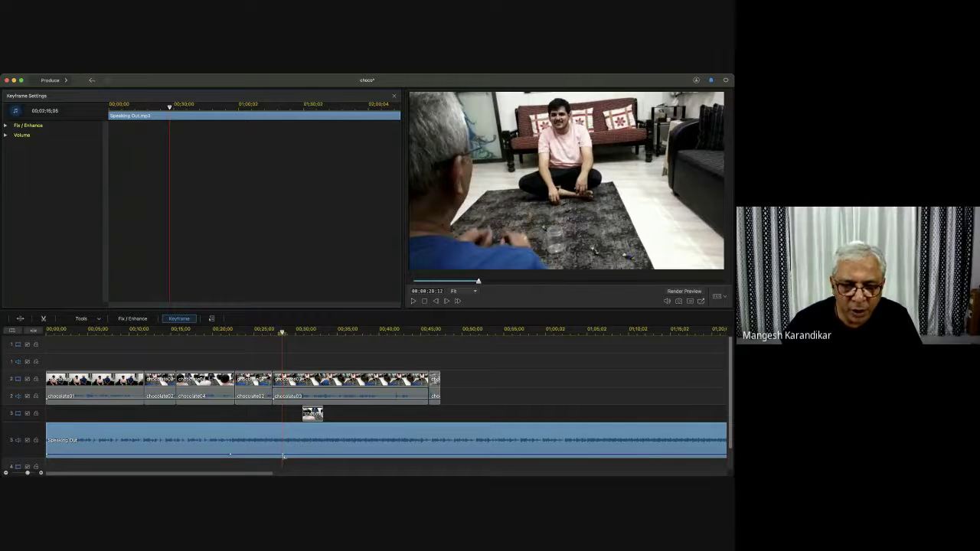
pyautogui.moveTo(263, 455); pyautogui.dragTo(262, 454)
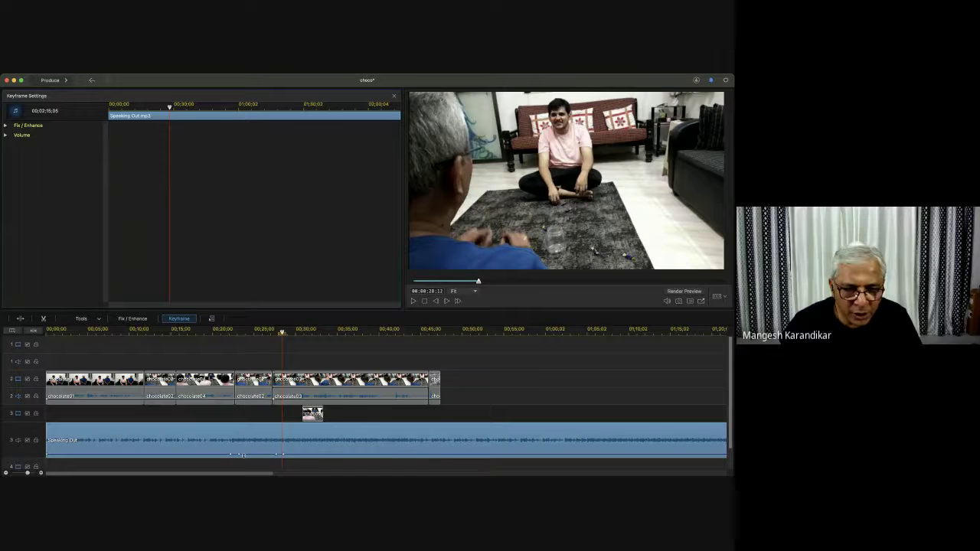
pyautogui.moveTo(240, 456); pyautogui.dragTo(277, 450)
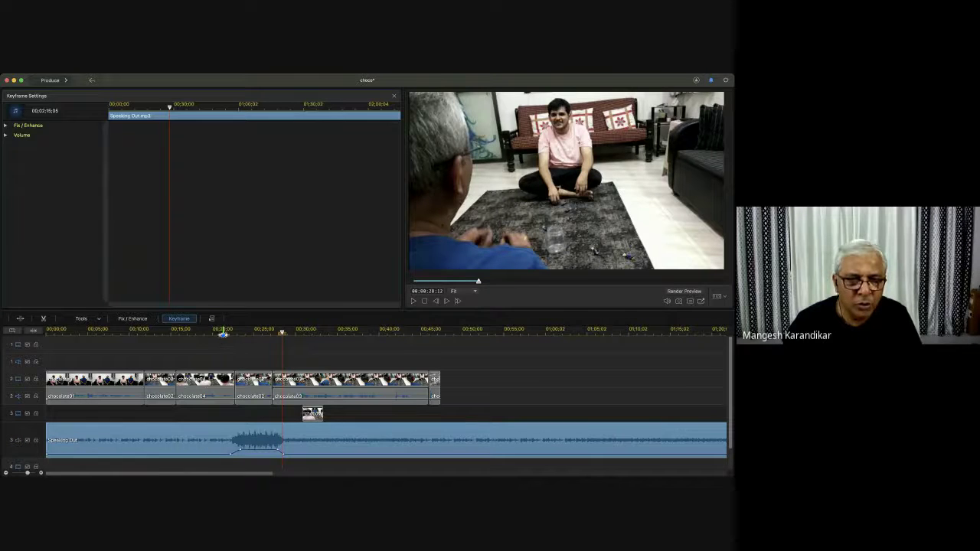
# Step: Play the sequence from about 00;00;21;00 through the raised music section to check its level
pyautogui.click(222, 331)
pyautogui.press('space')
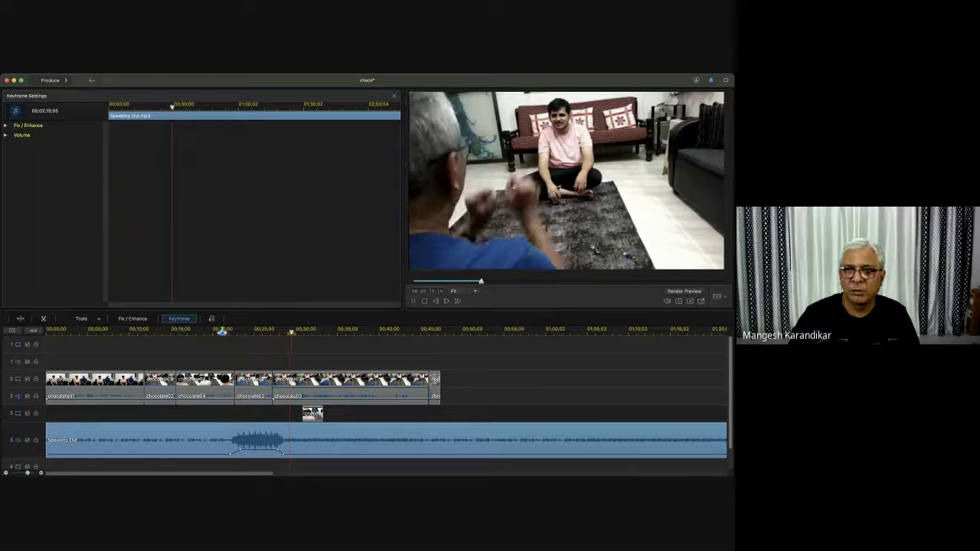
pyautogui.press('space')
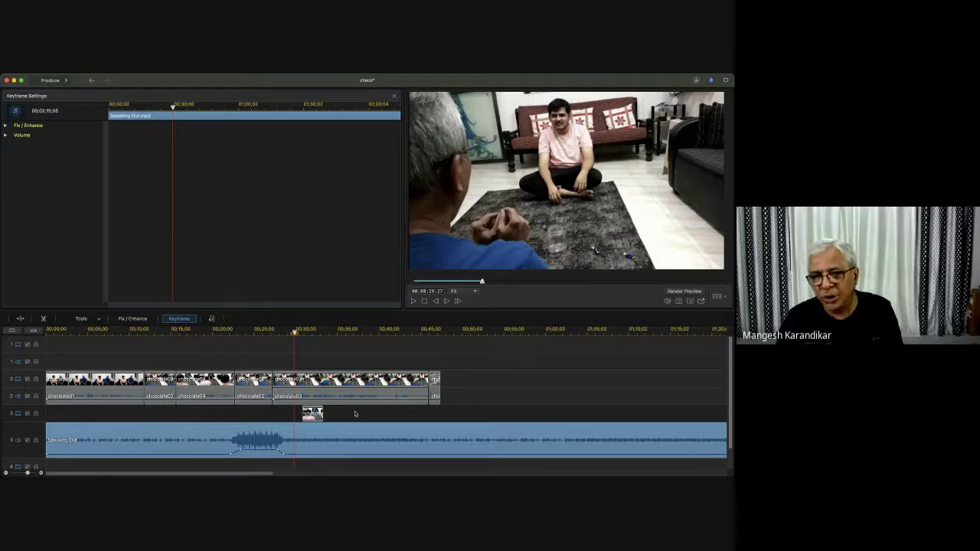
# Step: Play from the start to 00;00;38;23 and raise the Speaking Out volume with keyframes from there to the end of chocolate03
pyautogui.click(47, 330)
pyautogui.press('space')
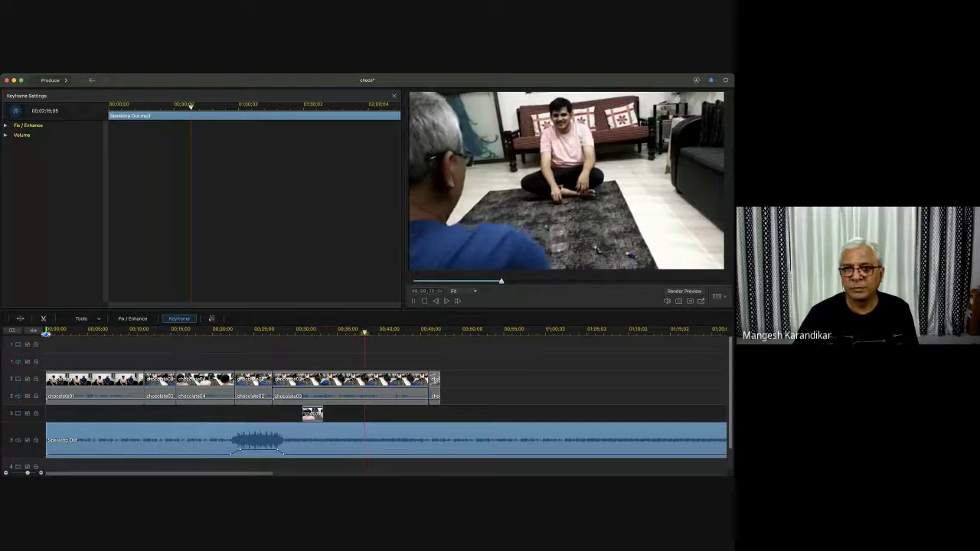
pyautogui.press('space')
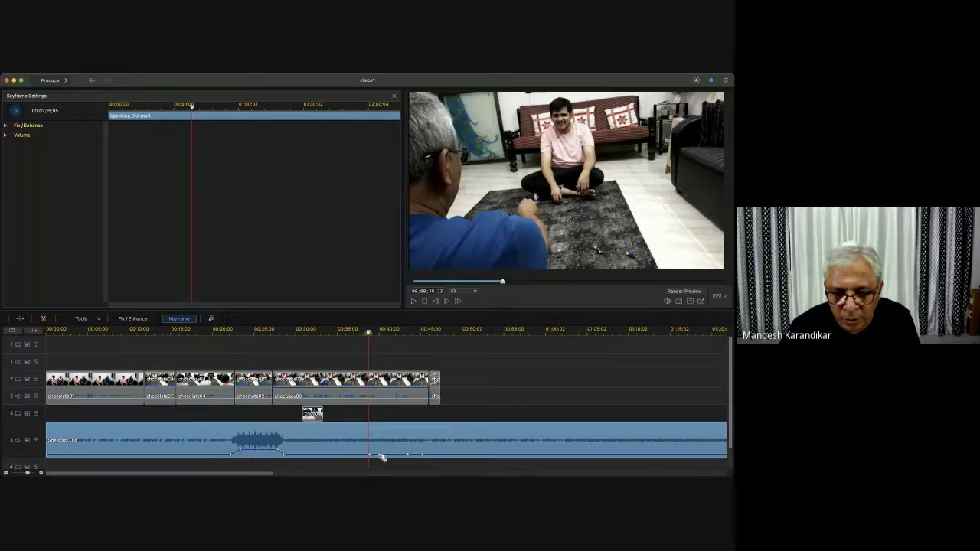
pyautogui.moveTo(380, 456); pyautogui.dragTo(427, 455)
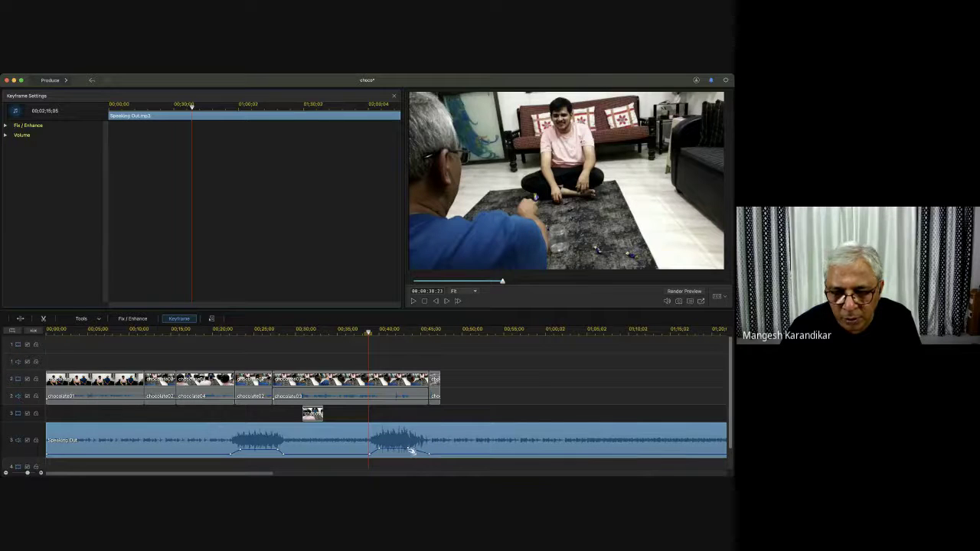
pyautogui.moveTo(410, 450); pyautogui.dragTo(421, 450)
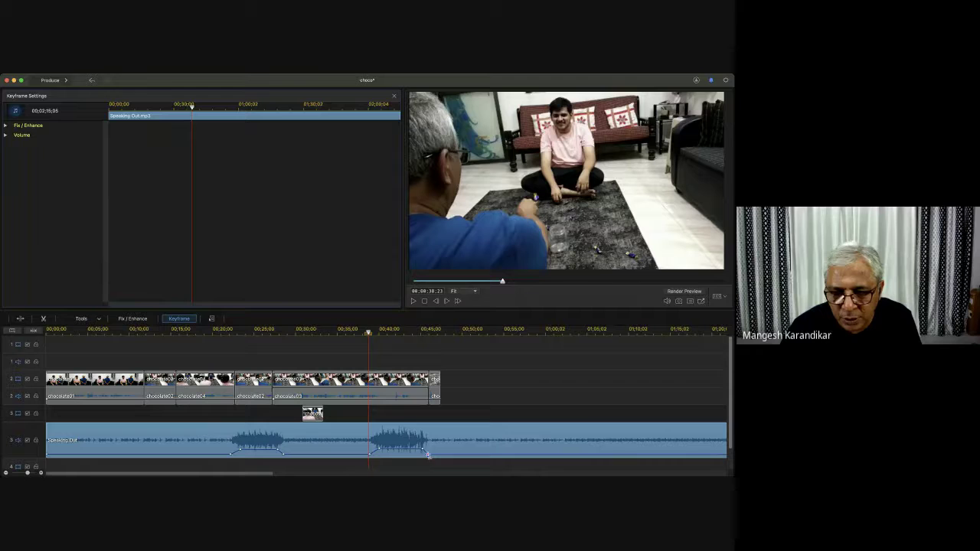
# Step: Play the second raised music section from 00;00;36;00 past the end of chocolate05
pyautogui.click(347, 331)
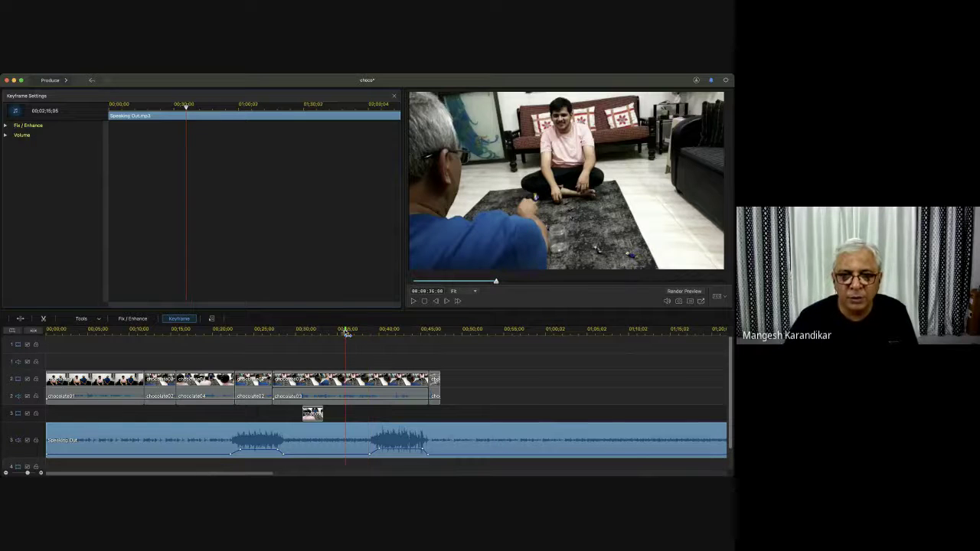
pyautogui.press('space')
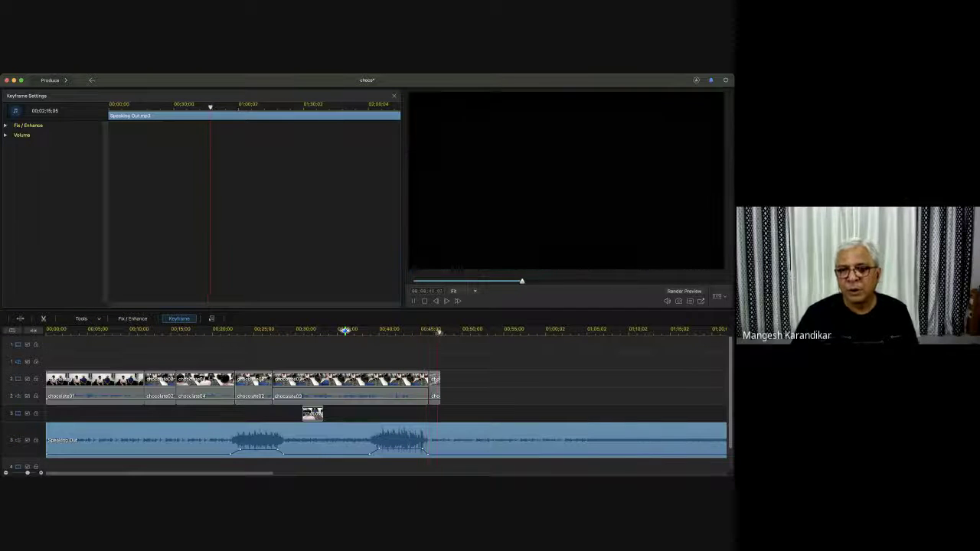
pyautogui.press('space')
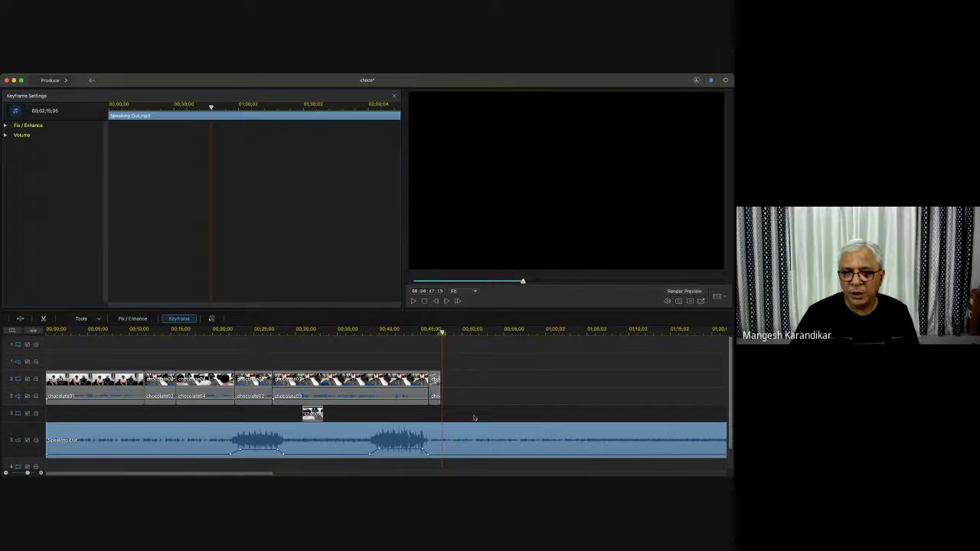
# Step: Split the Speaking Out music at 00;00;47;19, delete the remainder after the video's end, and save the project
pyautogui.press('super+t')
pyautogui.press('Delete')
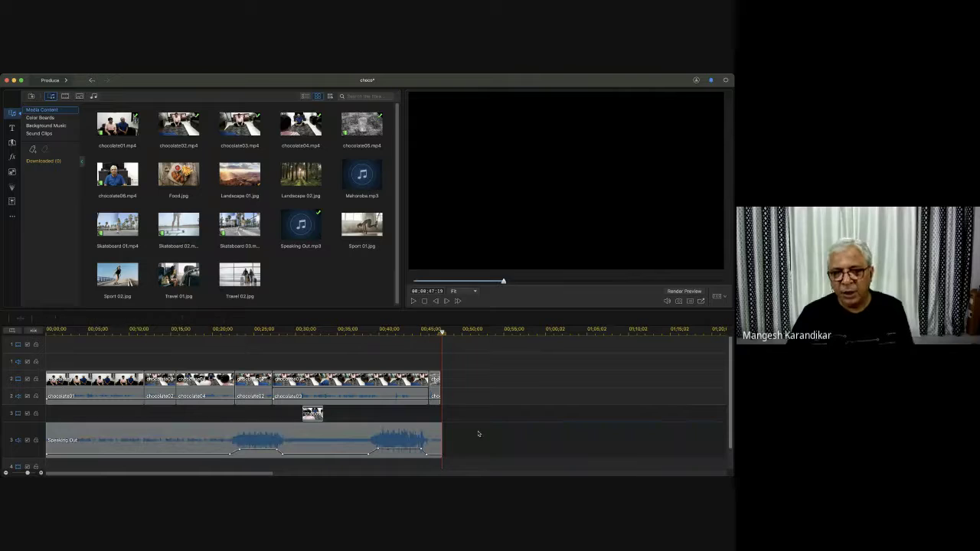
pyautogui.press('super+s')
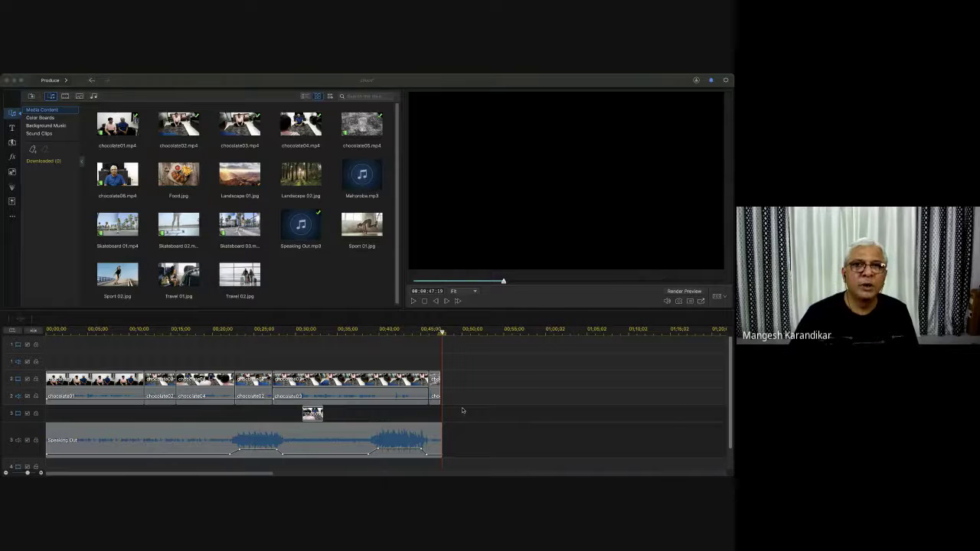